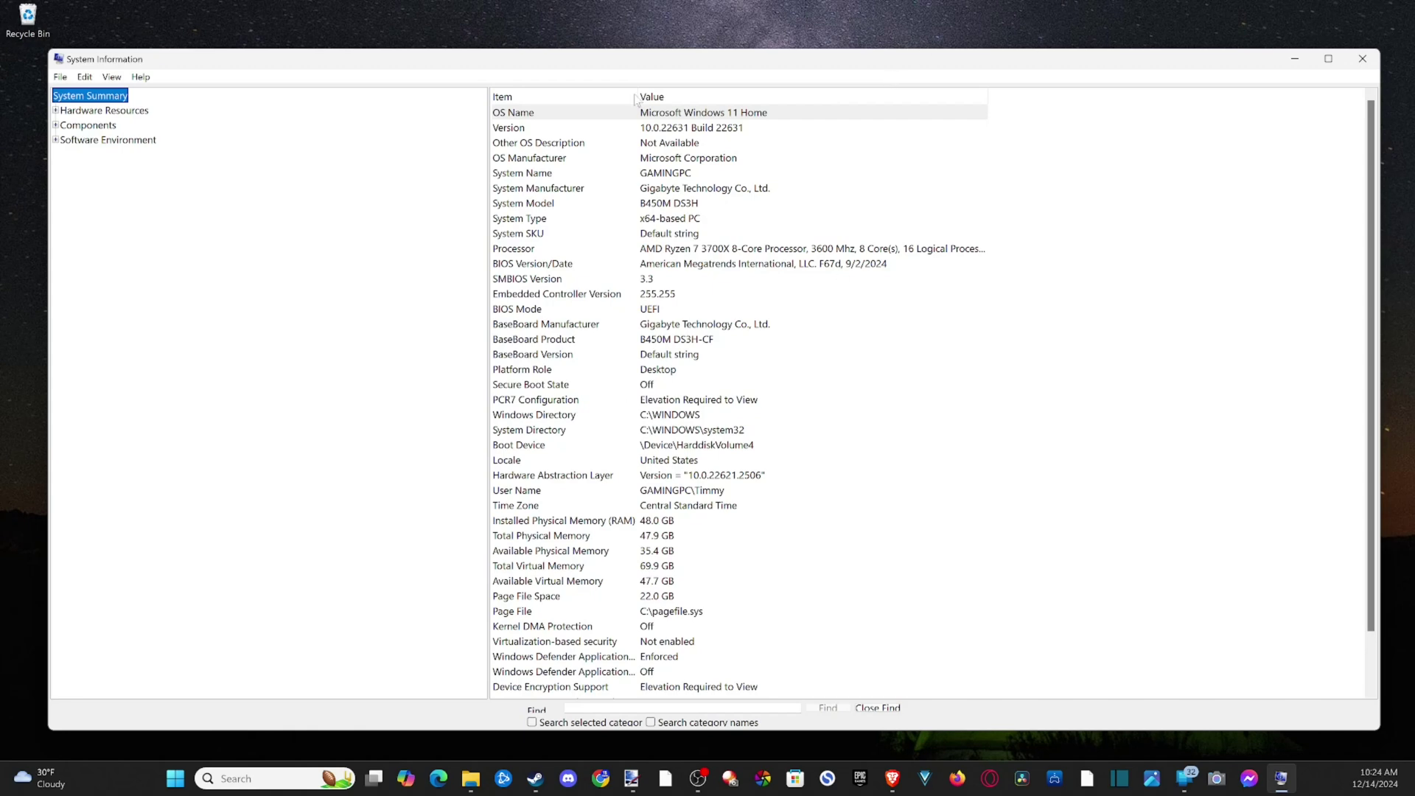
Step: Open System Information from a 'syst' taskbar search
left_click(299, 787)
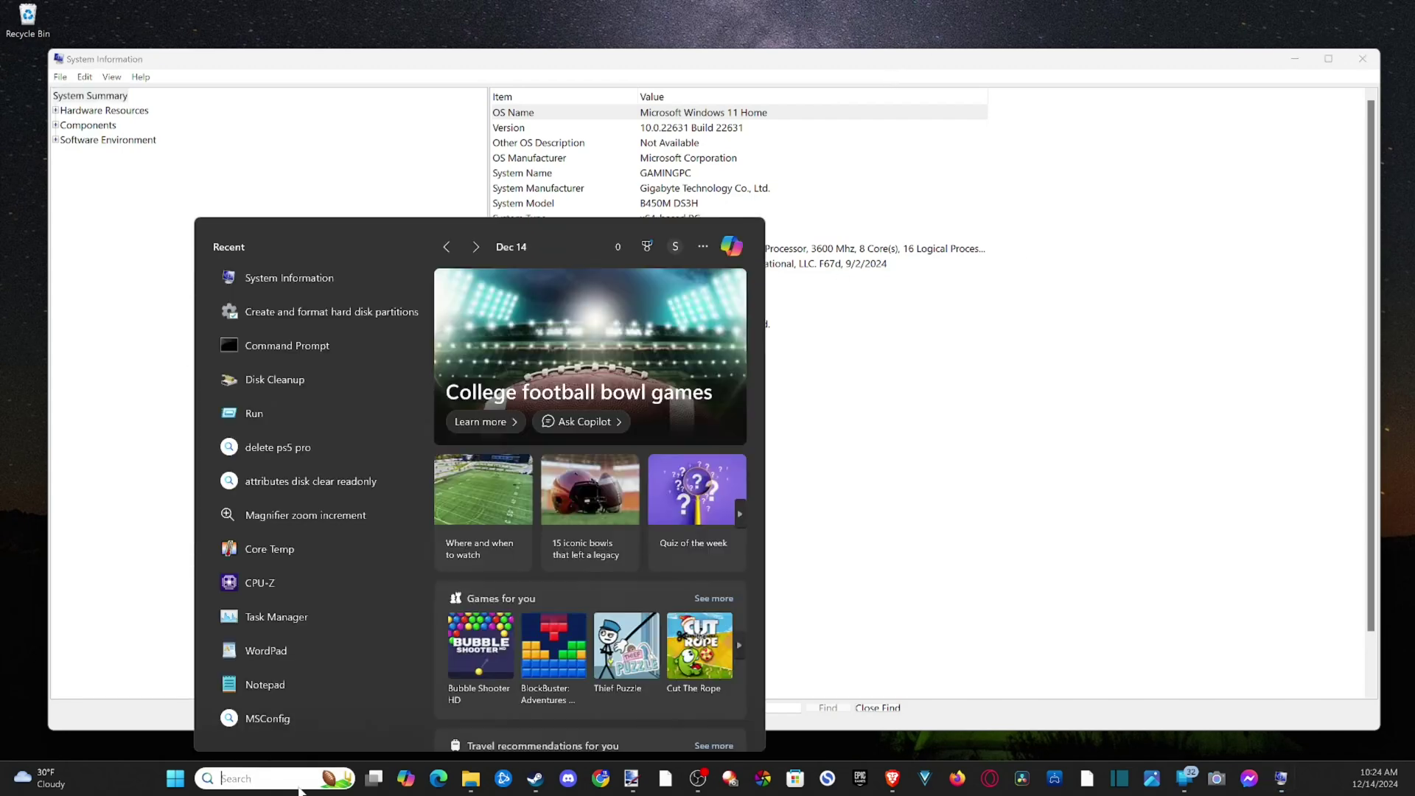
type("syst")
left_click(995, 573)
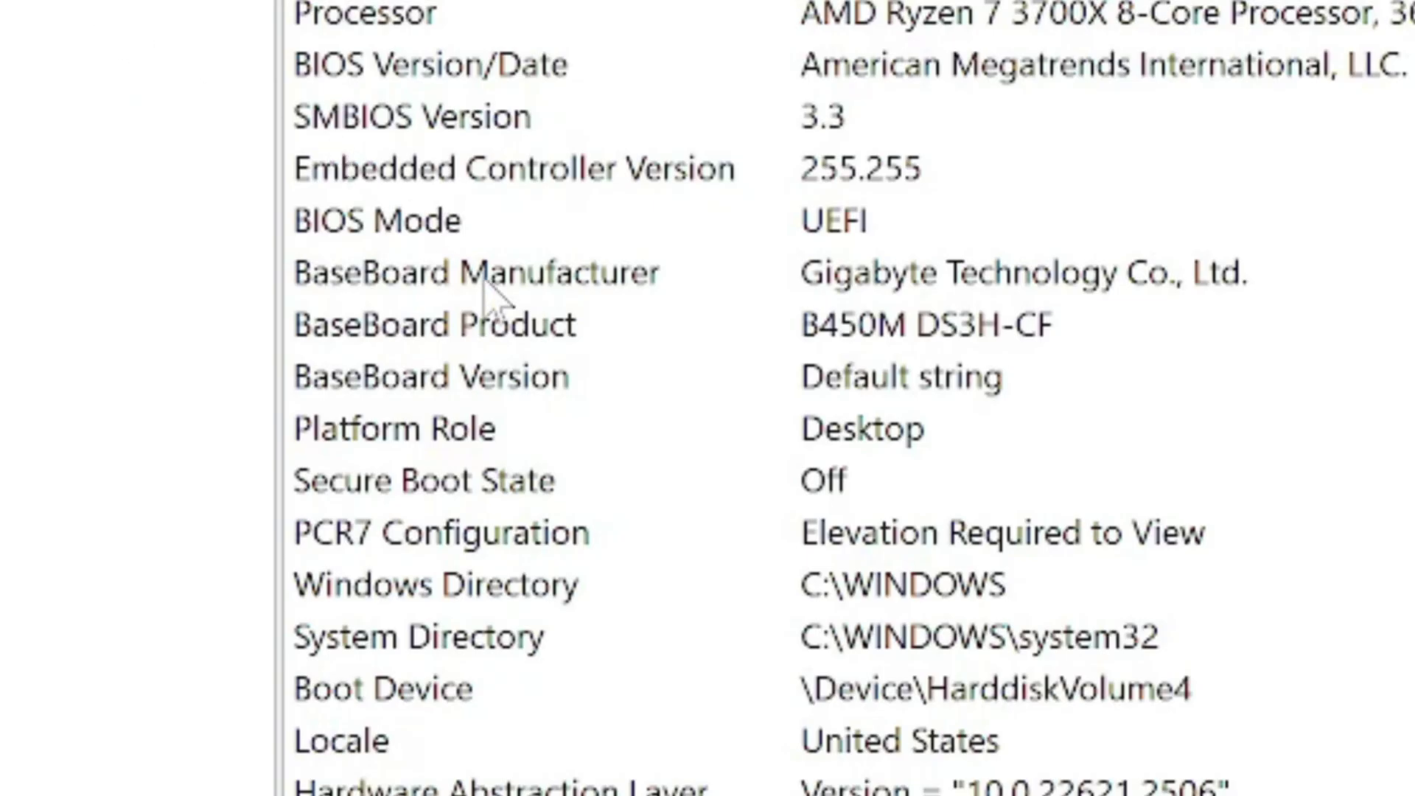
Step: Check the BaseBoard rows to confirm product B450M DS3H-CF, then show the desktop
left_click(357, 280)
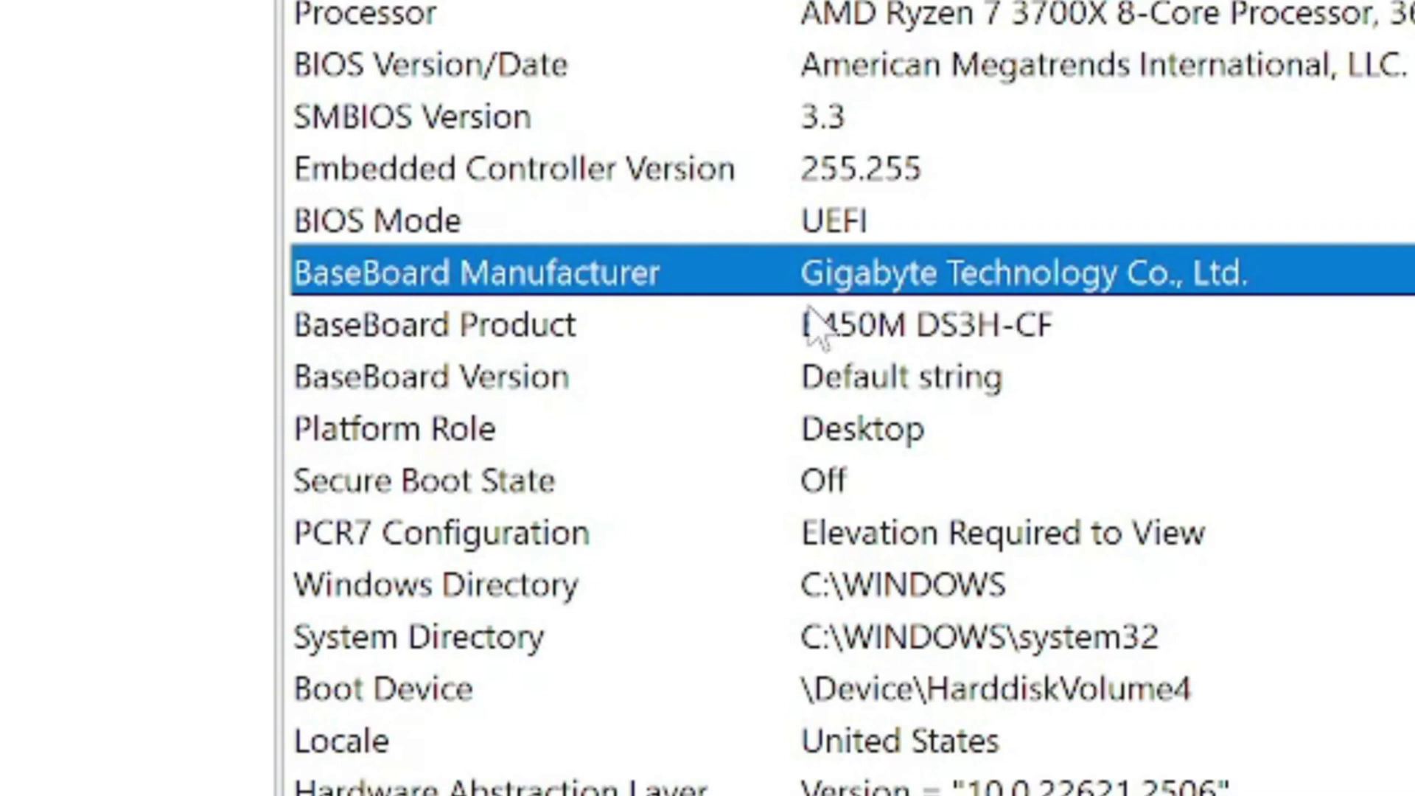
left_click(417, 348)
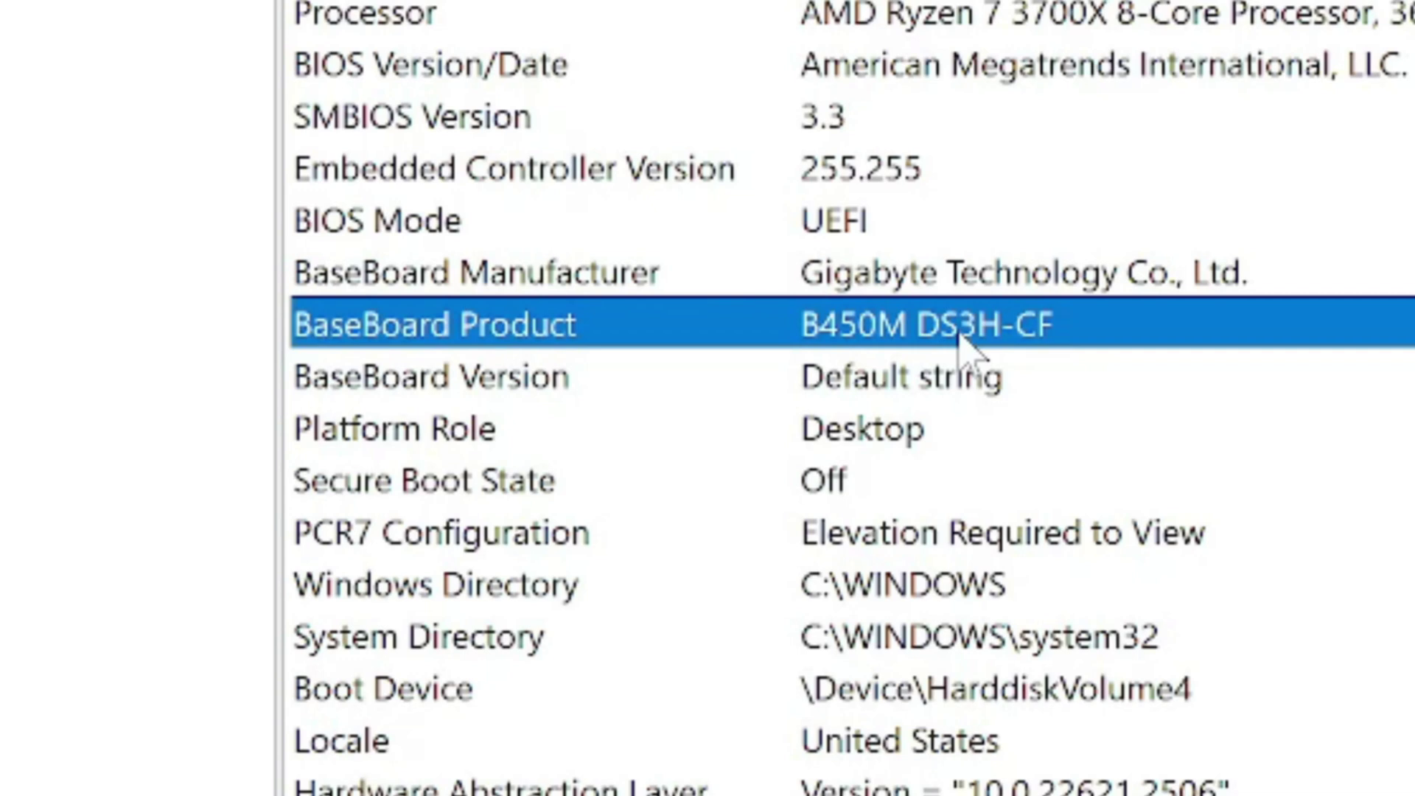
left_click(458, 378)
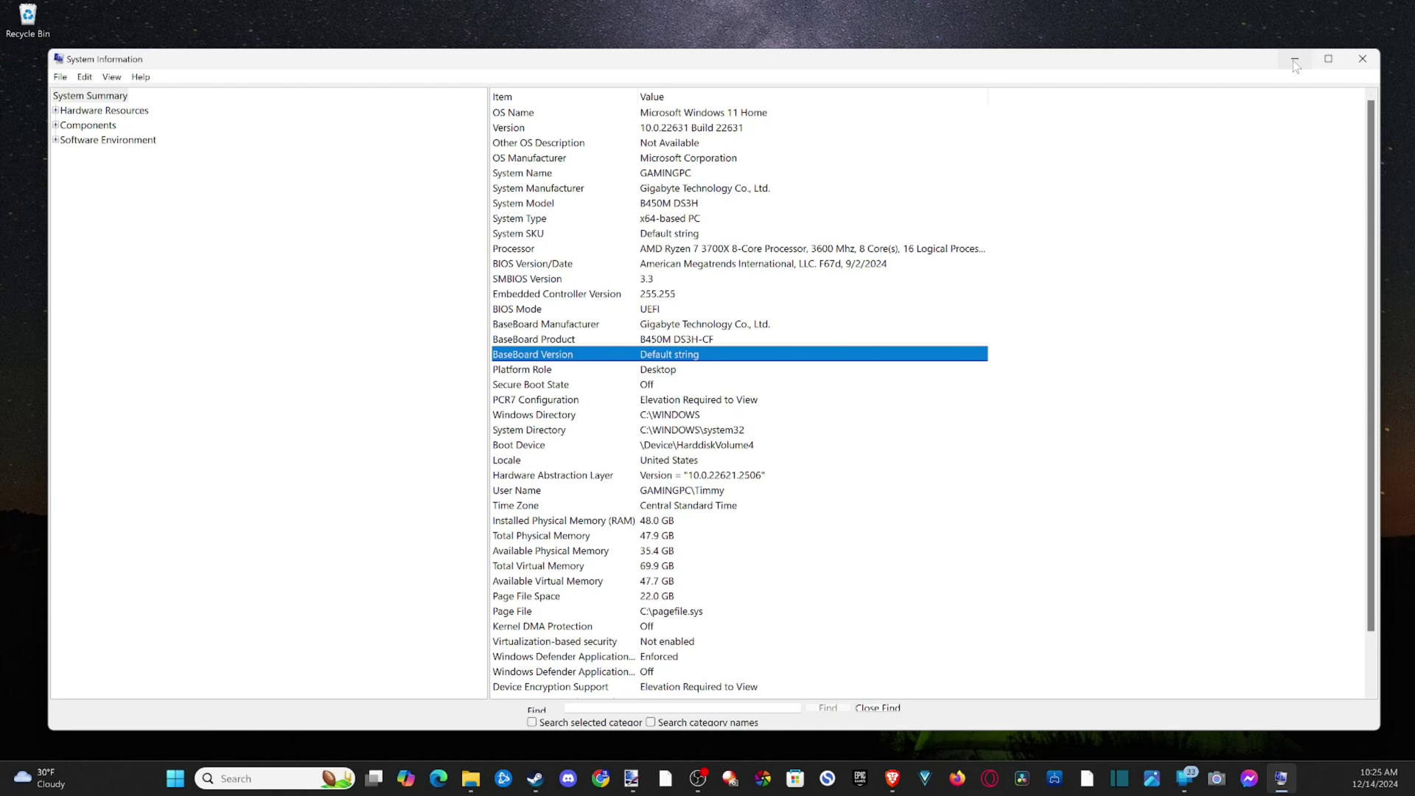
key("super+d")
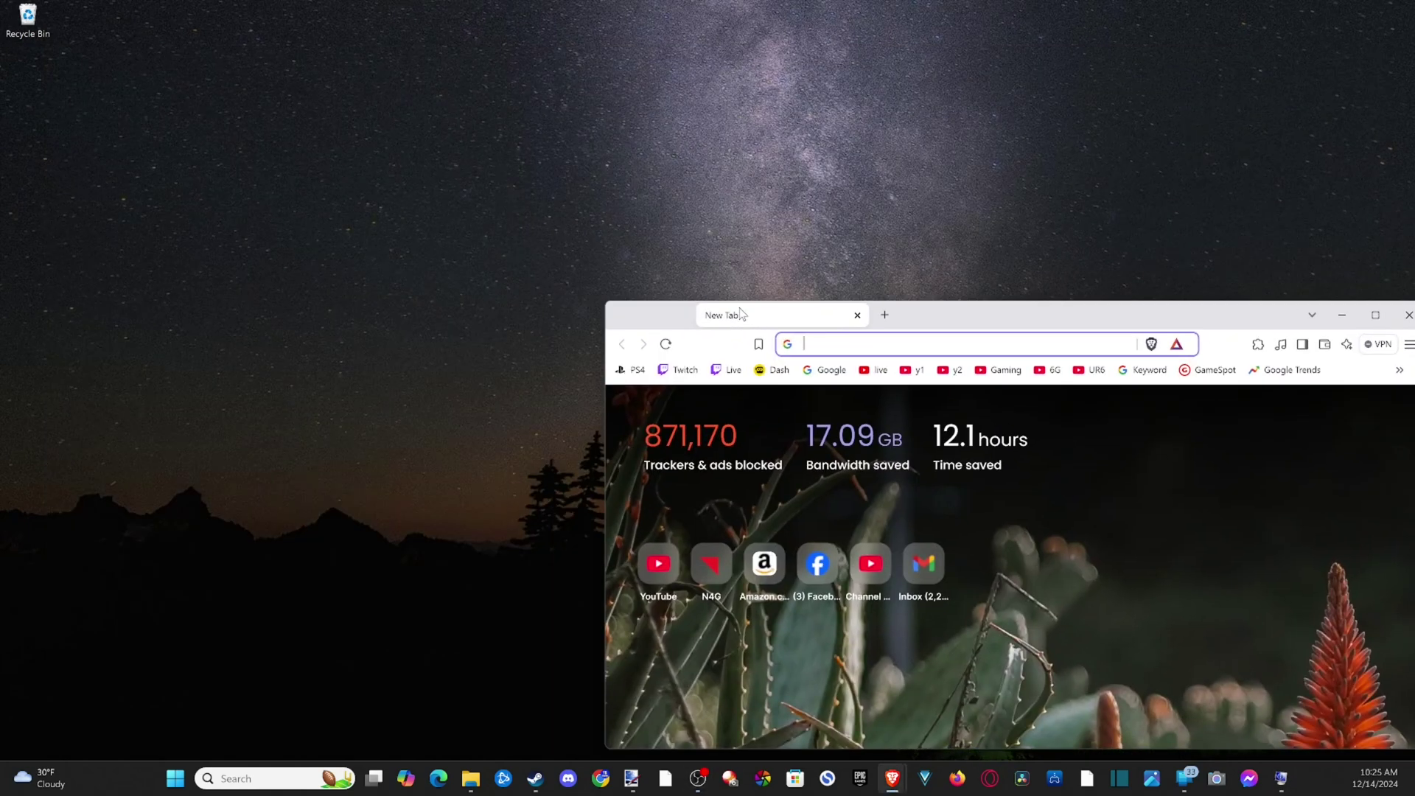
Step: Maximize Brave, load google.com and search for 'gigabyte'
left_click_drag(957, 311, 423, 15)
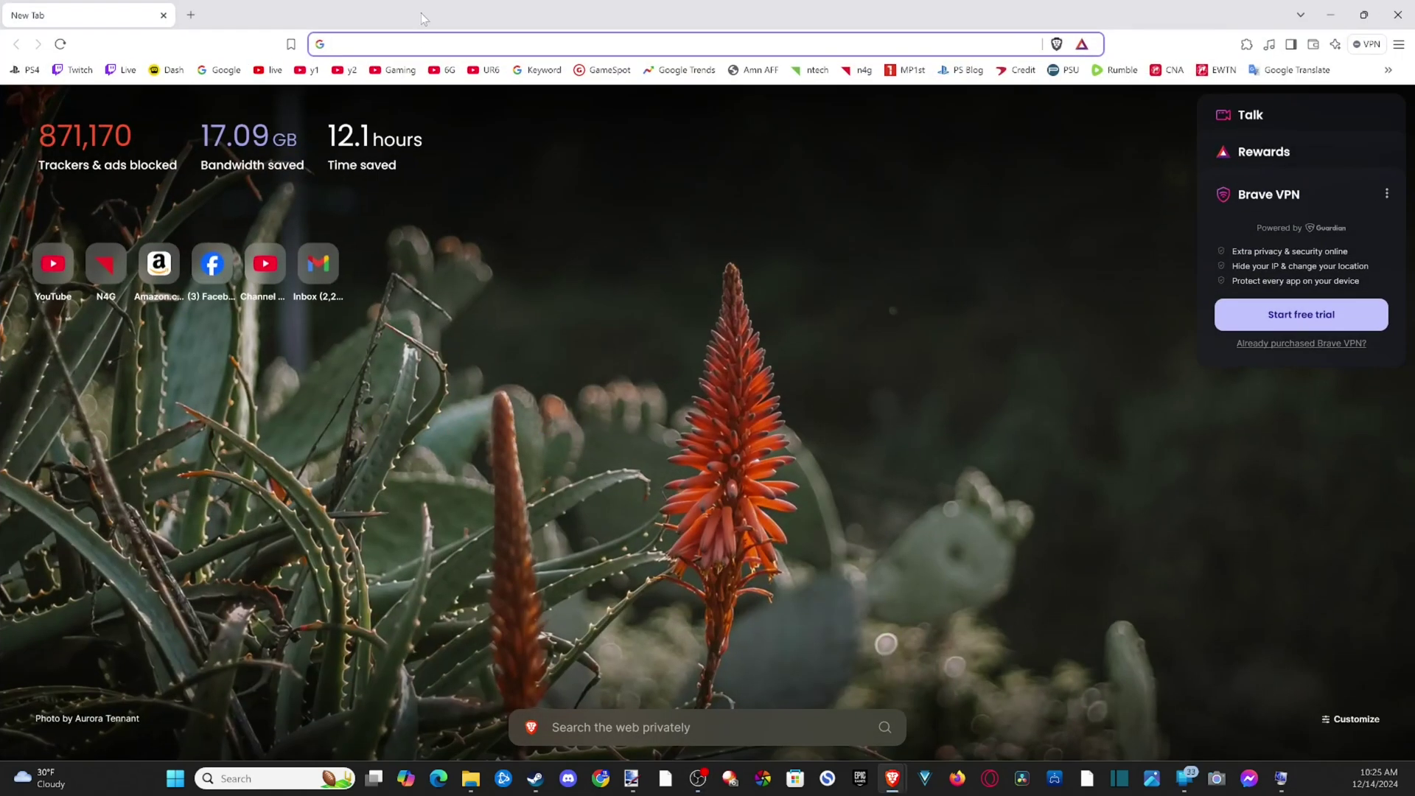
type("google.com")
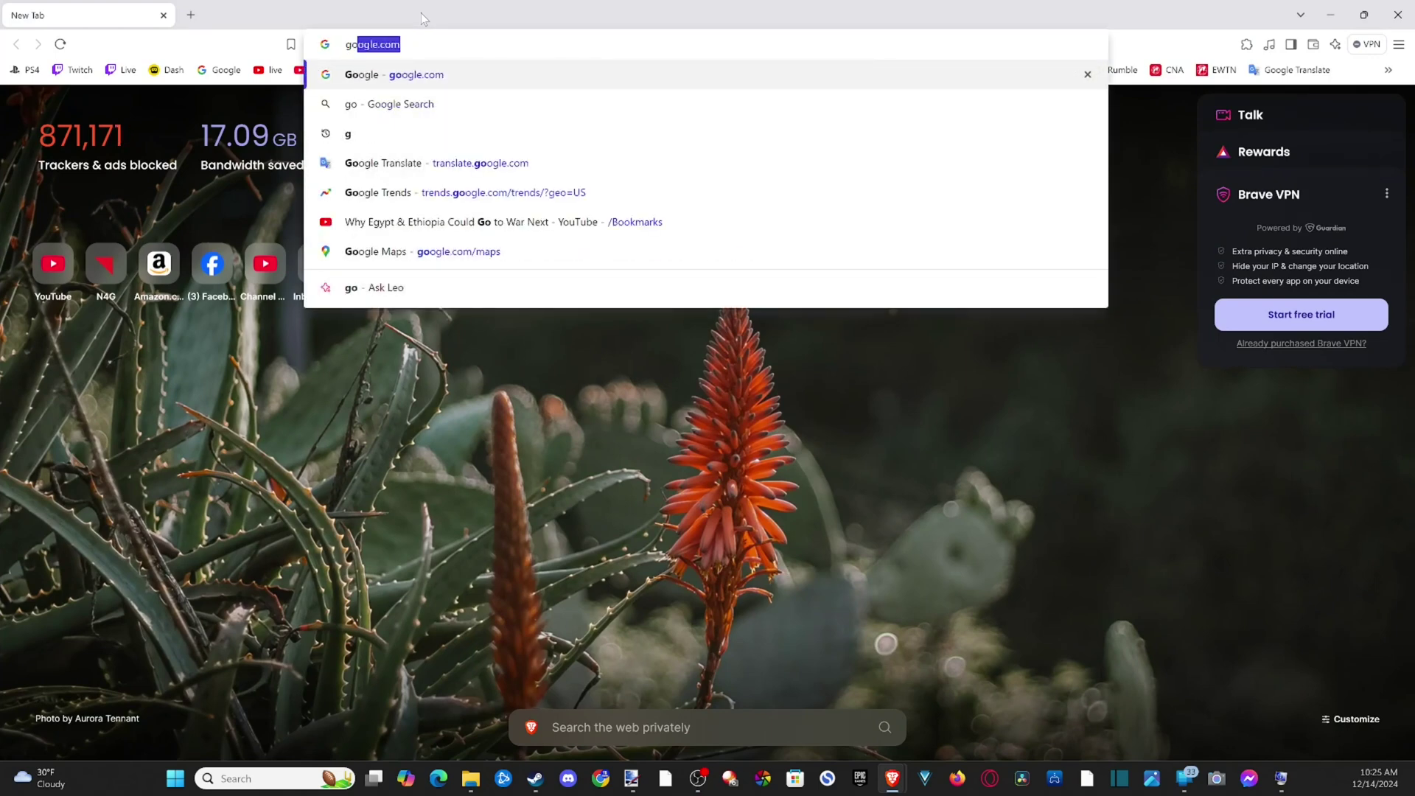
key("Return")
type("gi")
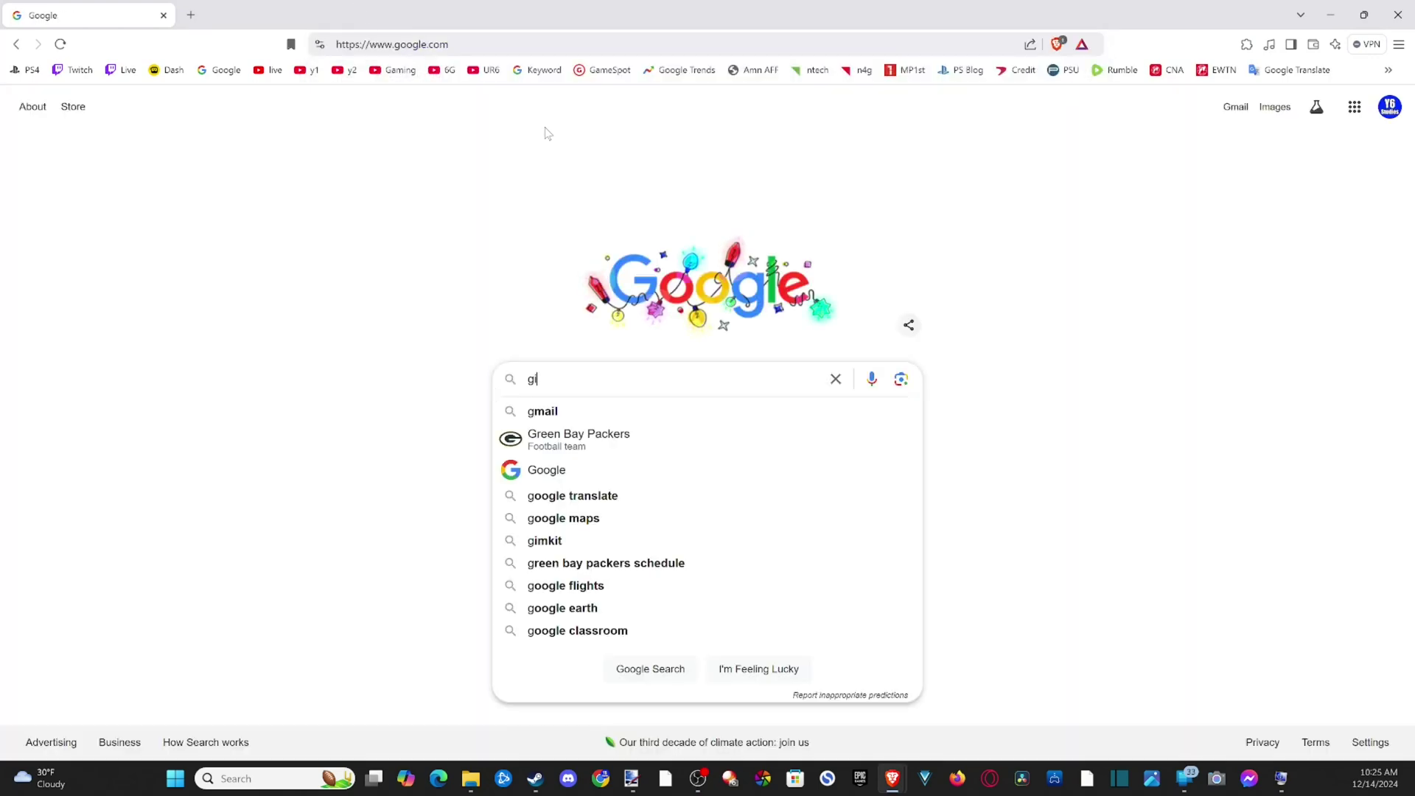
type("gabyte")
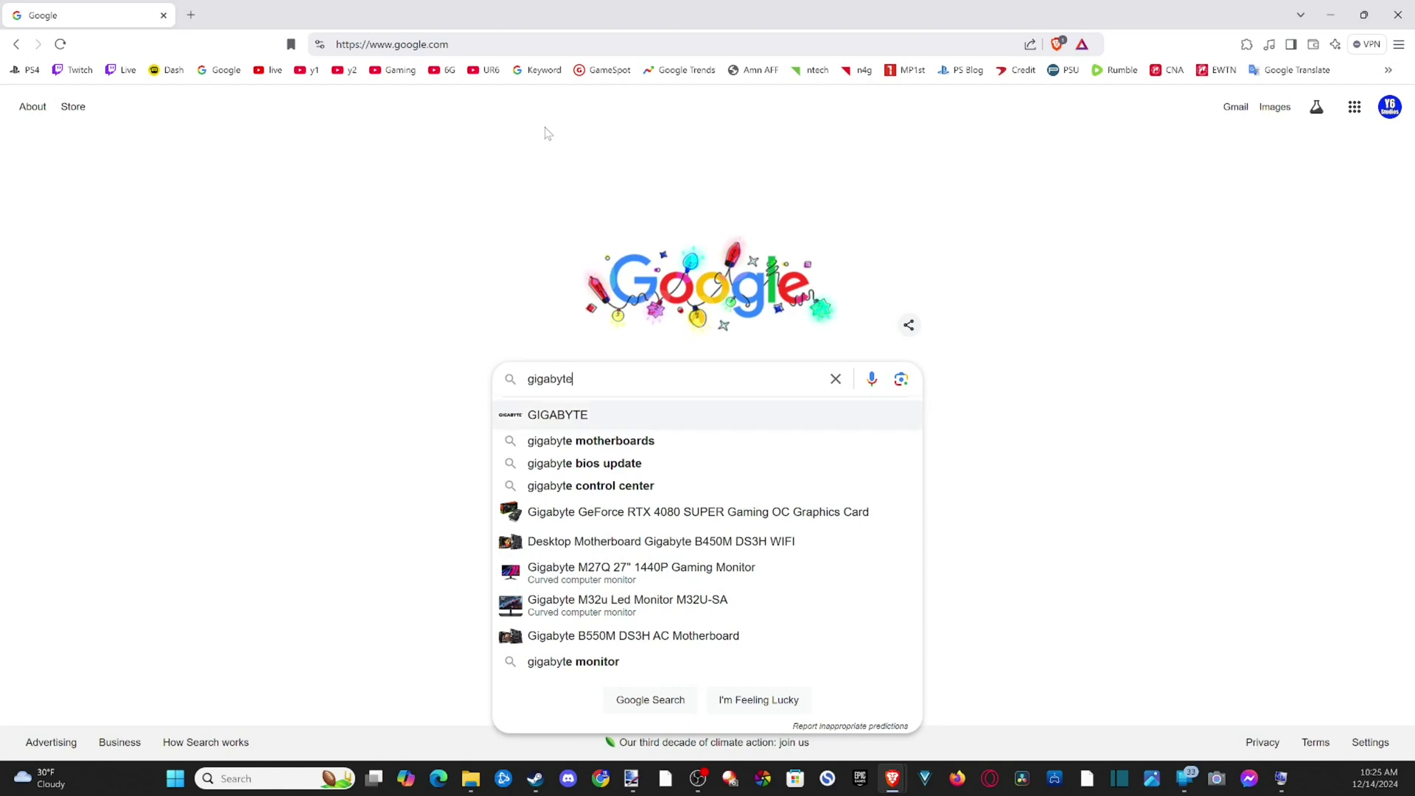
key("Return")
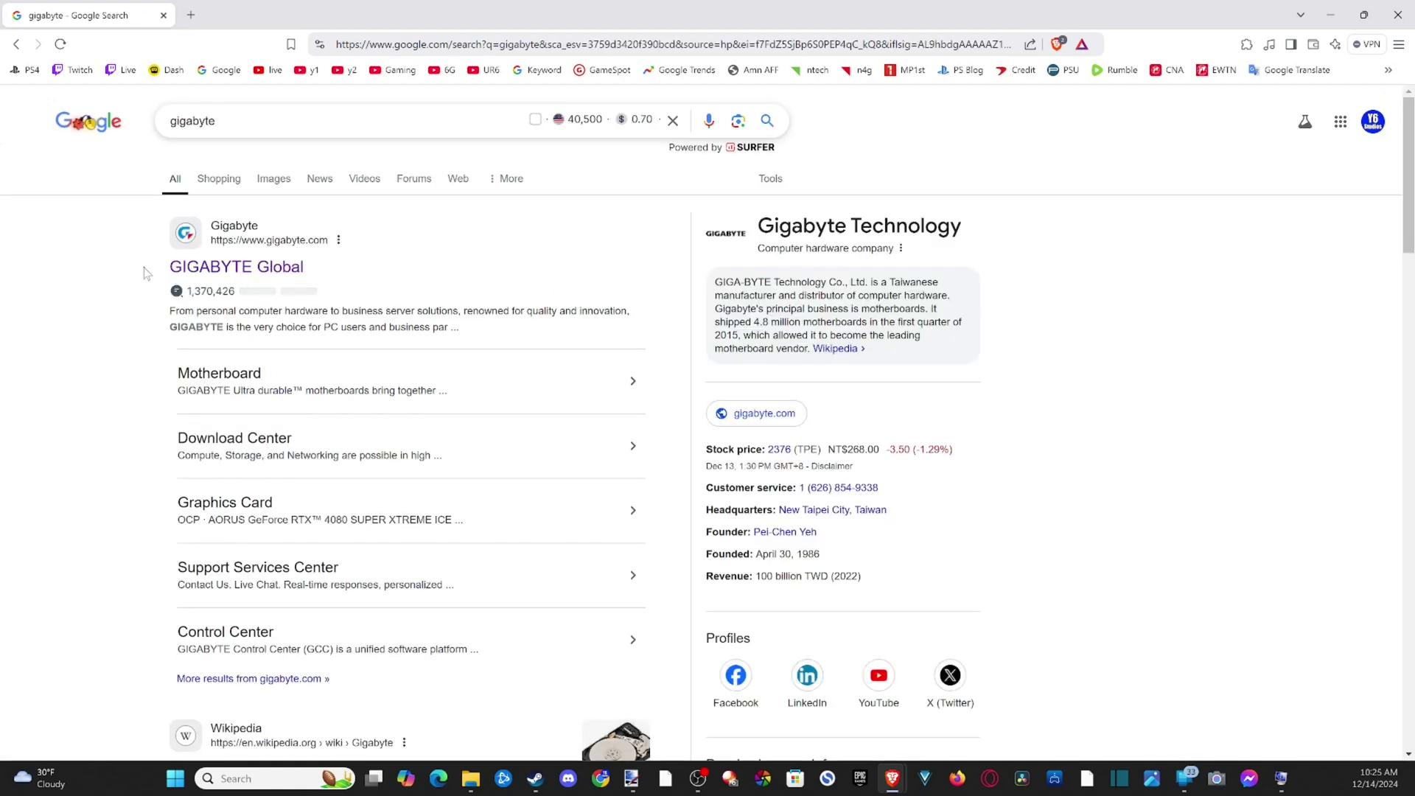
Step: Open GIGABYTE Global and go to Service/Support for Consumer Products
left_click(238, 267)
scroll(590, 303, "down", 1)
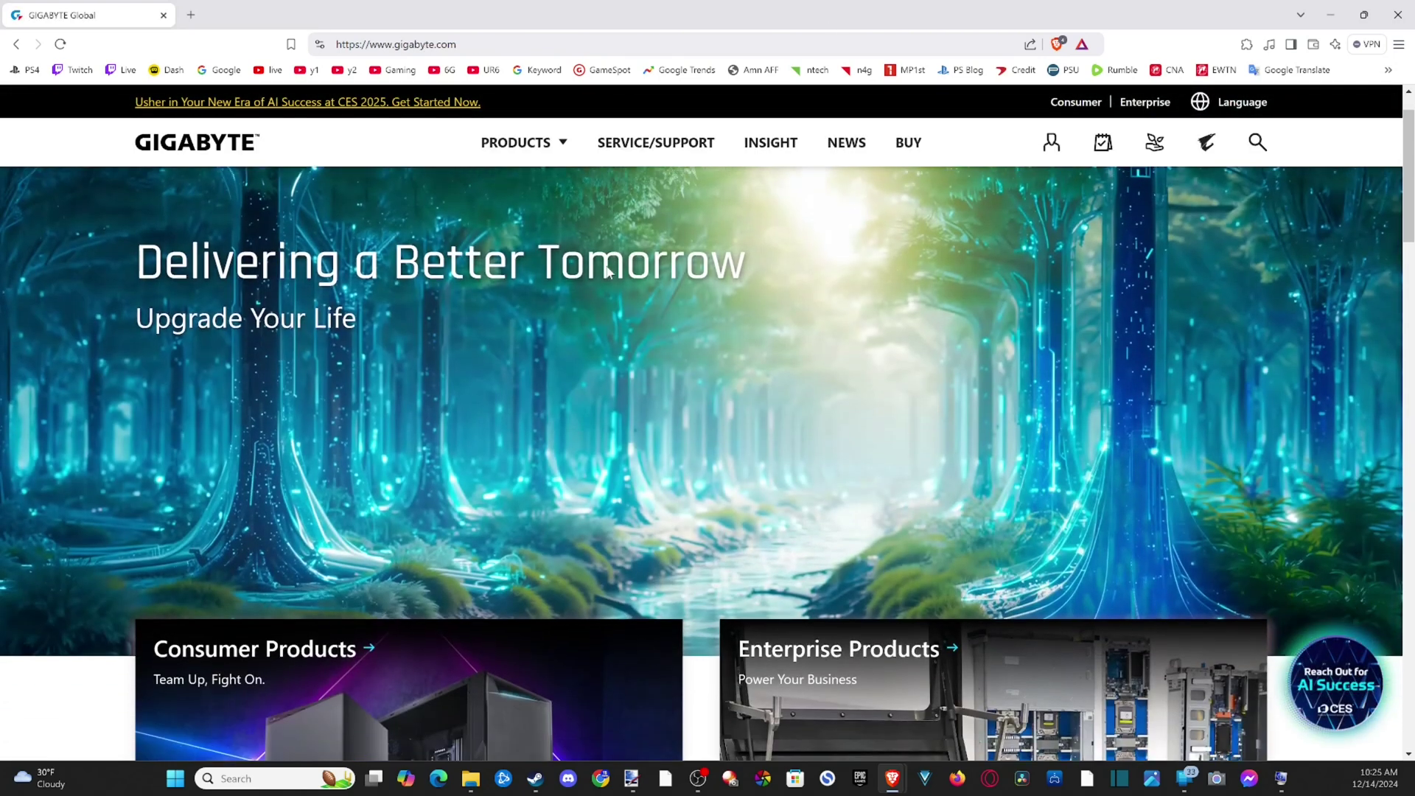
left_click(674, 146)
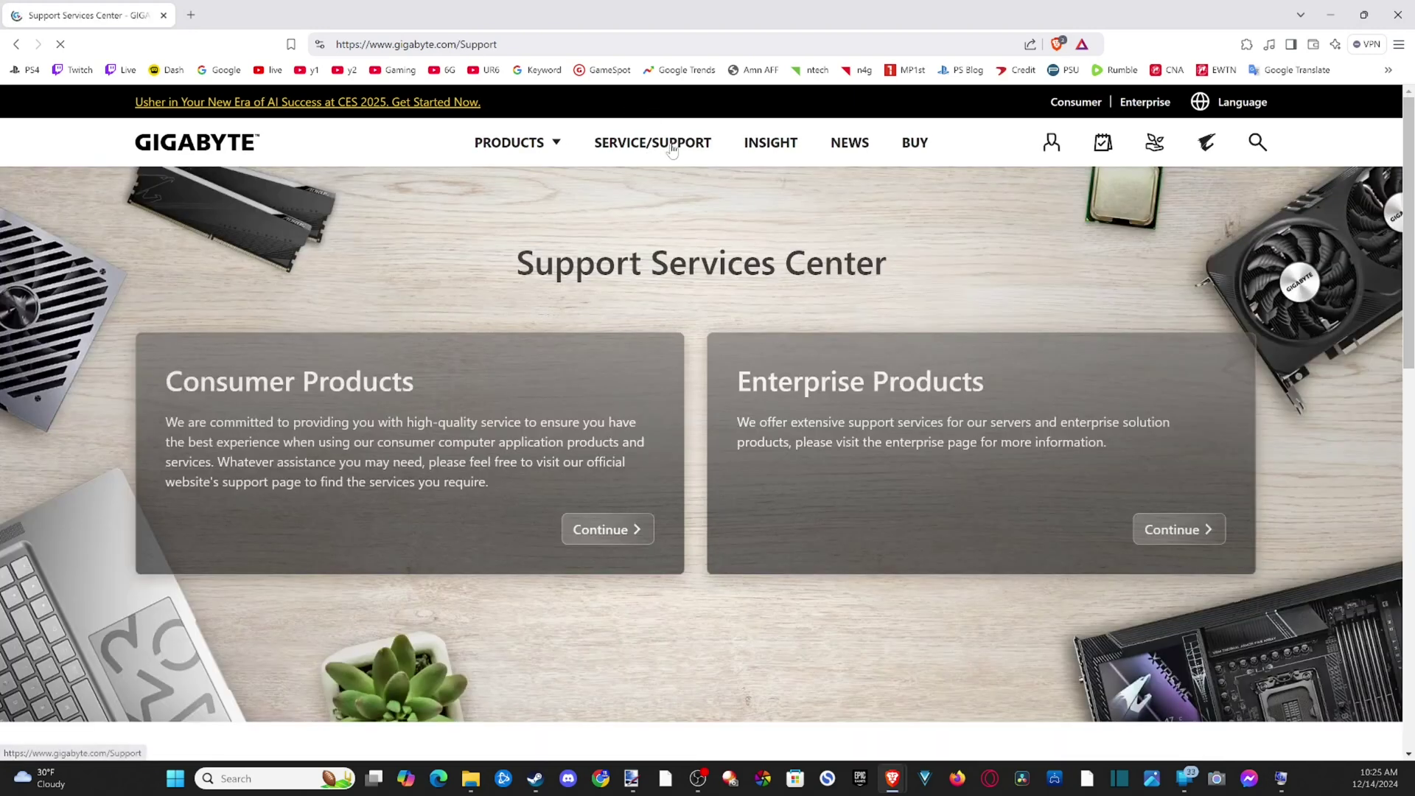
left_click(606, 536)
scroll(611, 465, "down", 2)
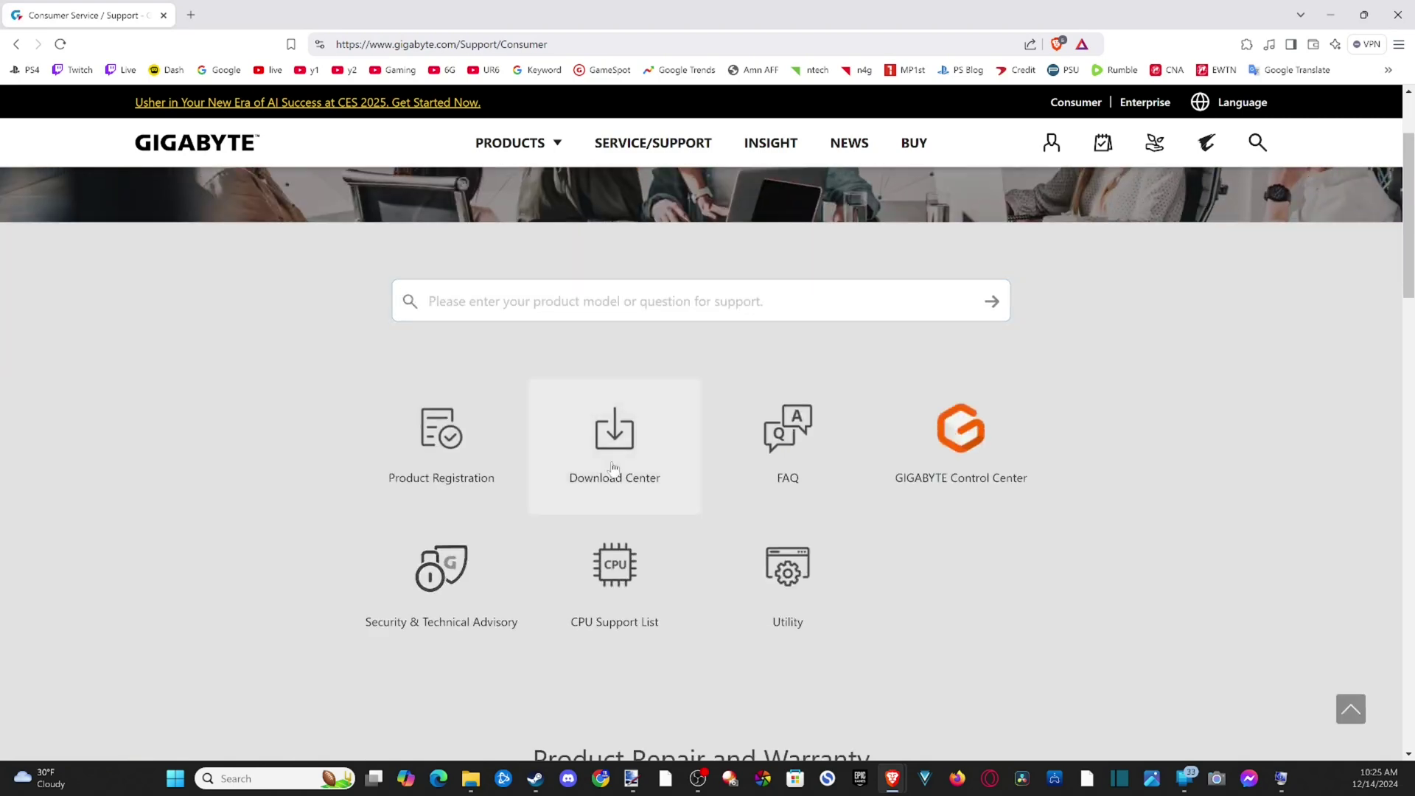
Step: In the Download Center, set product line Motherboard with All series
left_click(613, 465)
scroll(484, 486, "down", 5)
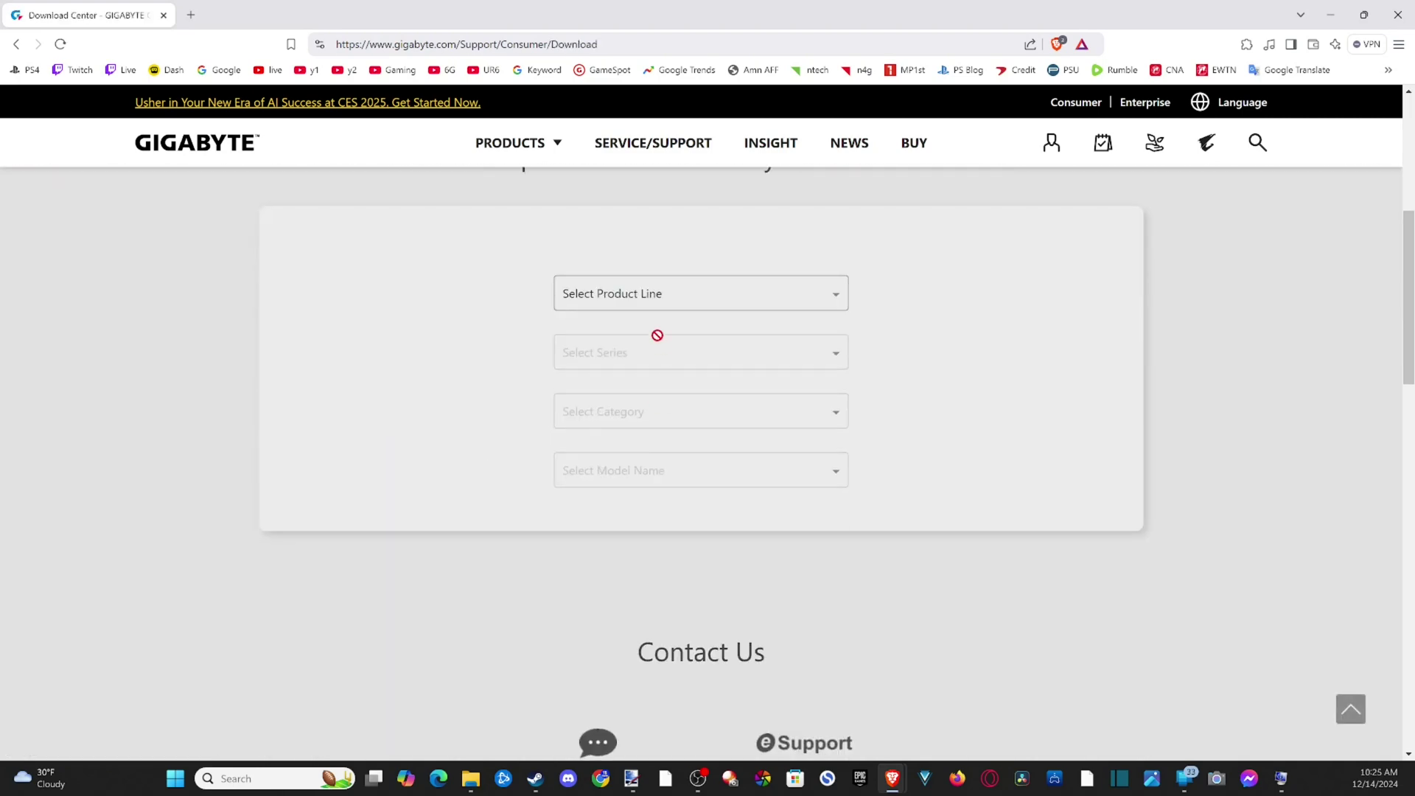
left_click(637, 303)
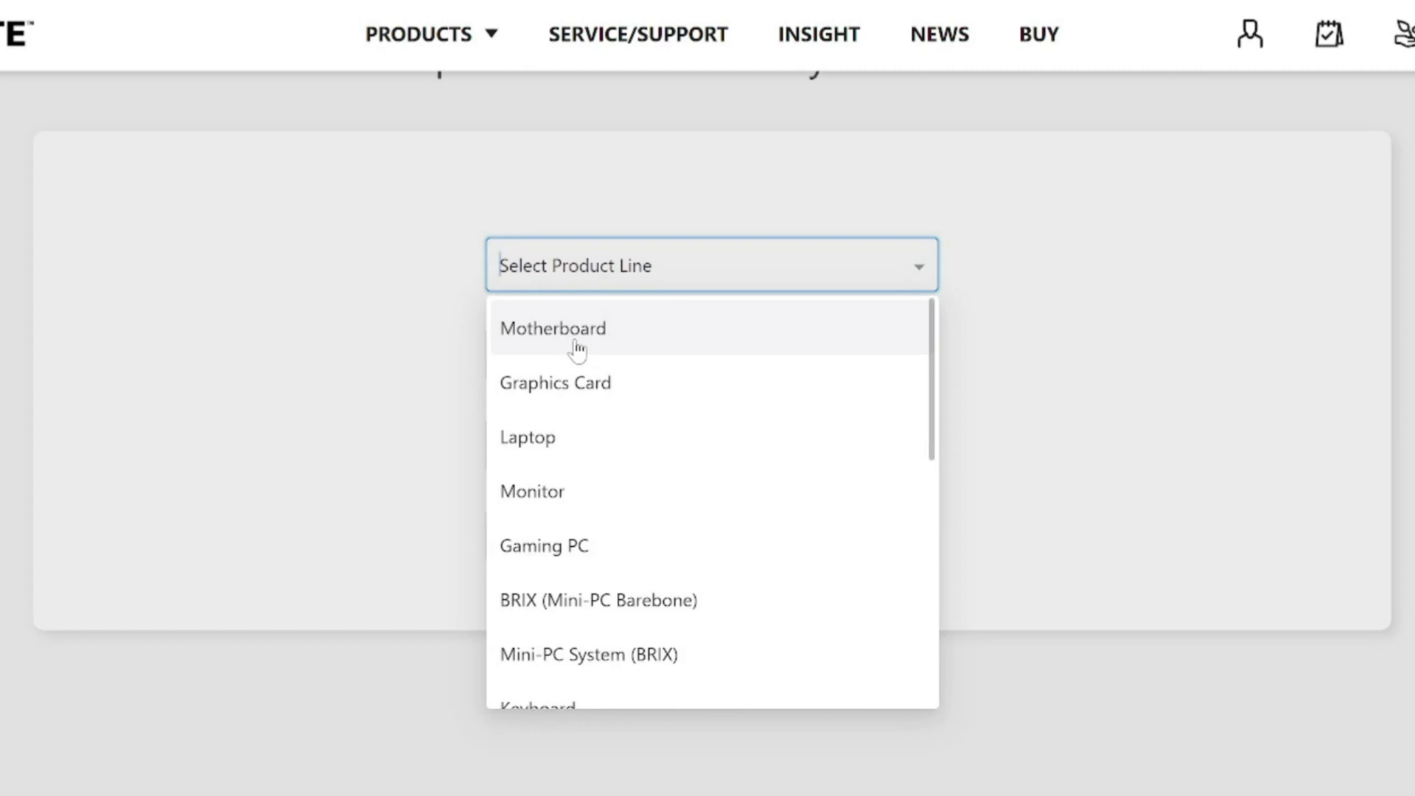
left_click(613, 341)
left_click(580, 362)
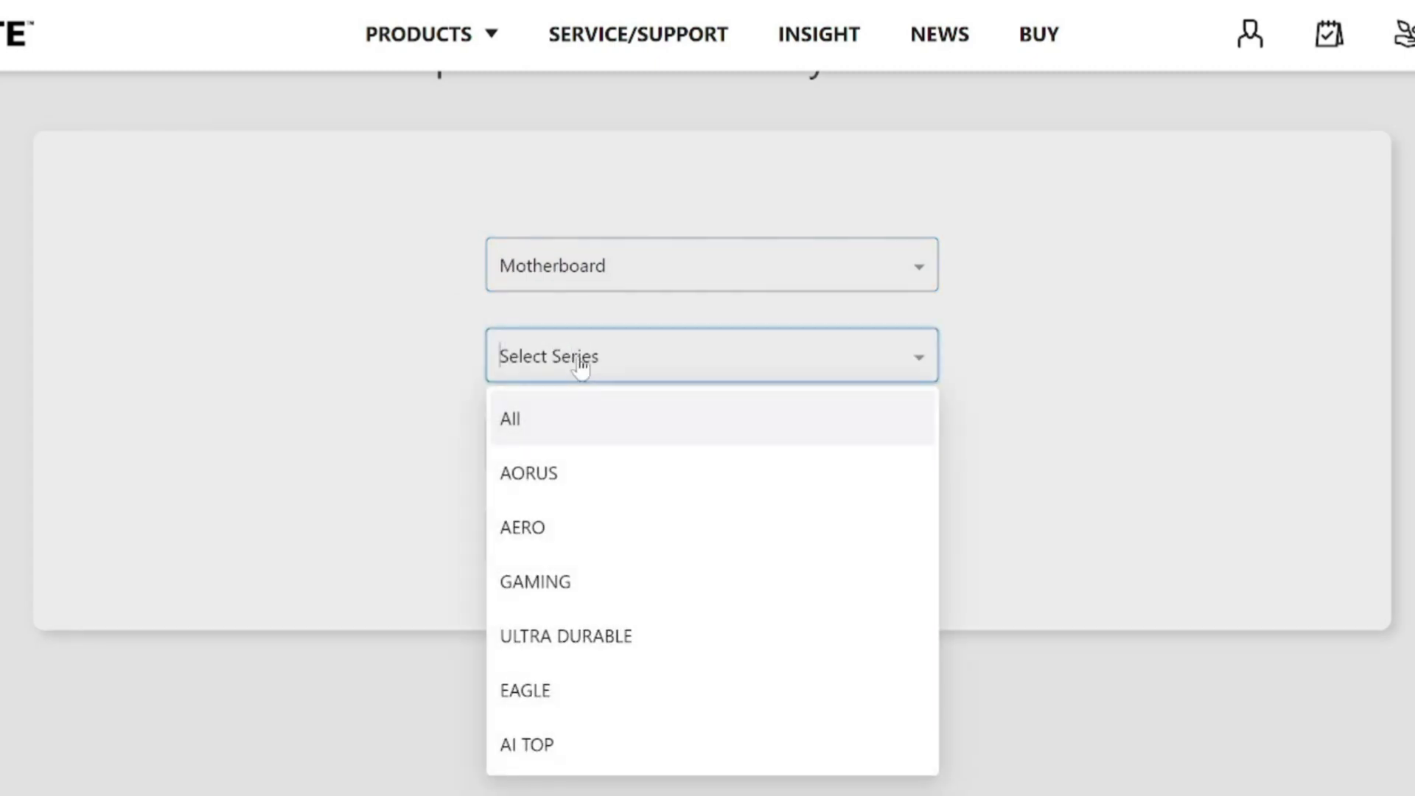
left_click(566, 436)
scroll(540, 316, "down", 3)
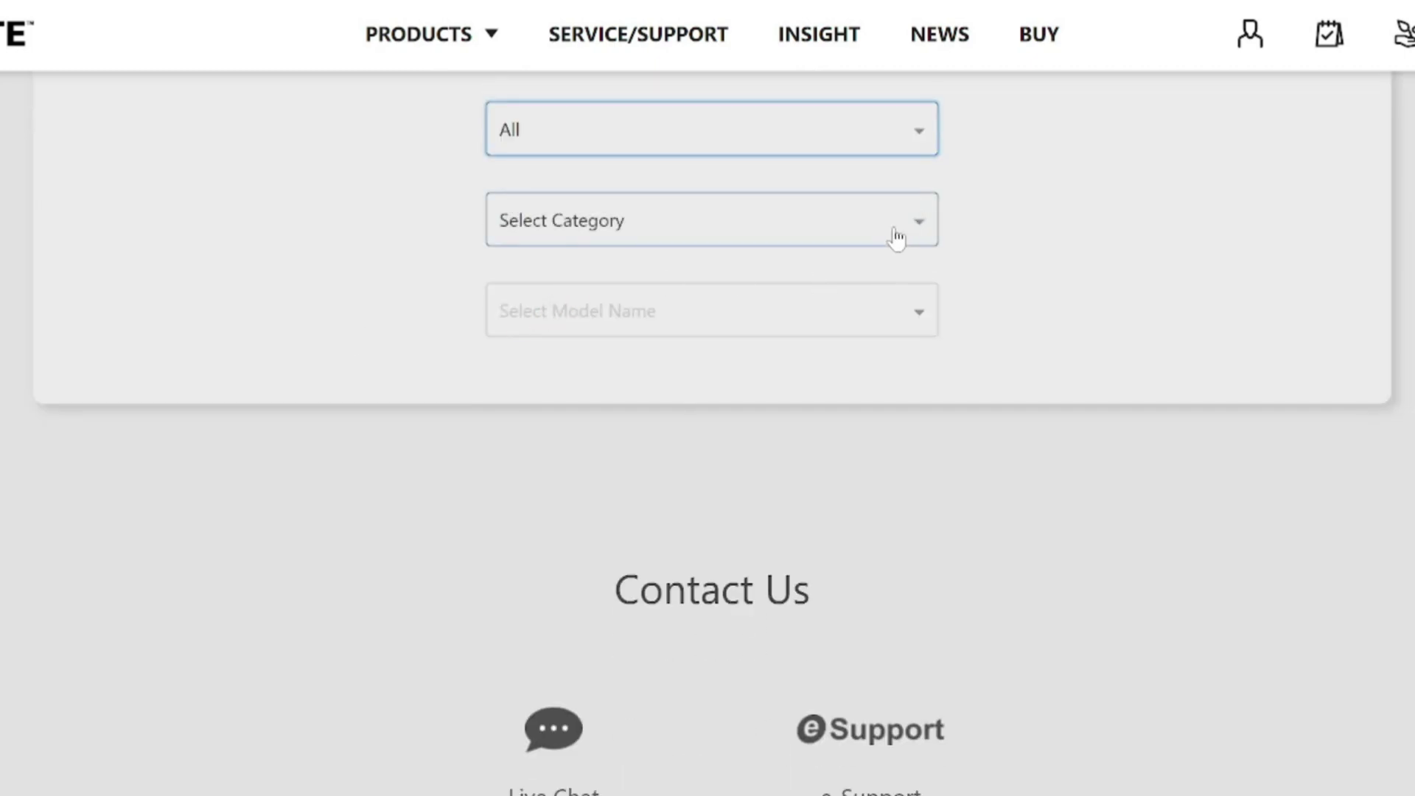
Step: Choose AMD B450 as the chipset category
left_click(896, 238)
scroll(740, 476, "down", 4)
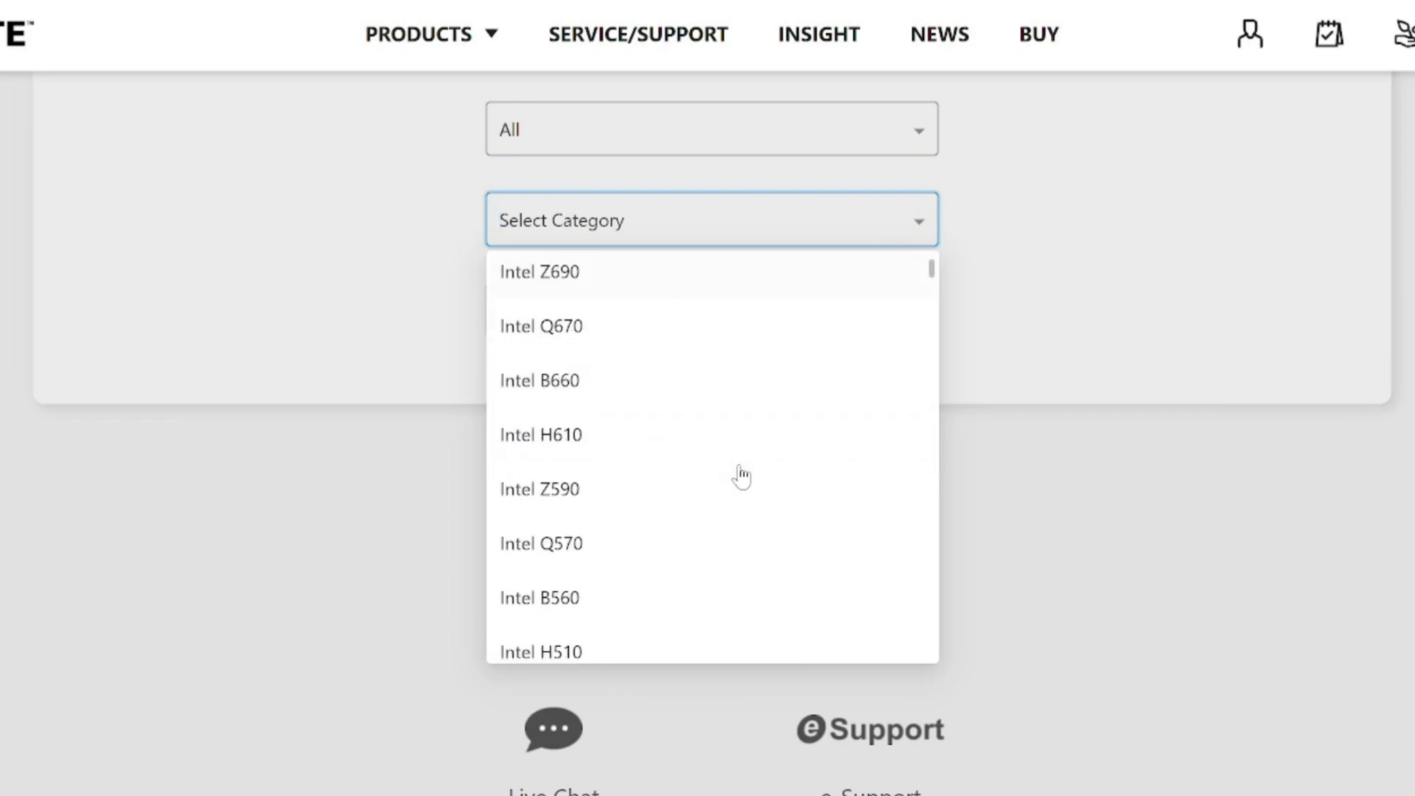
scroll(741, 475, "down", 7)
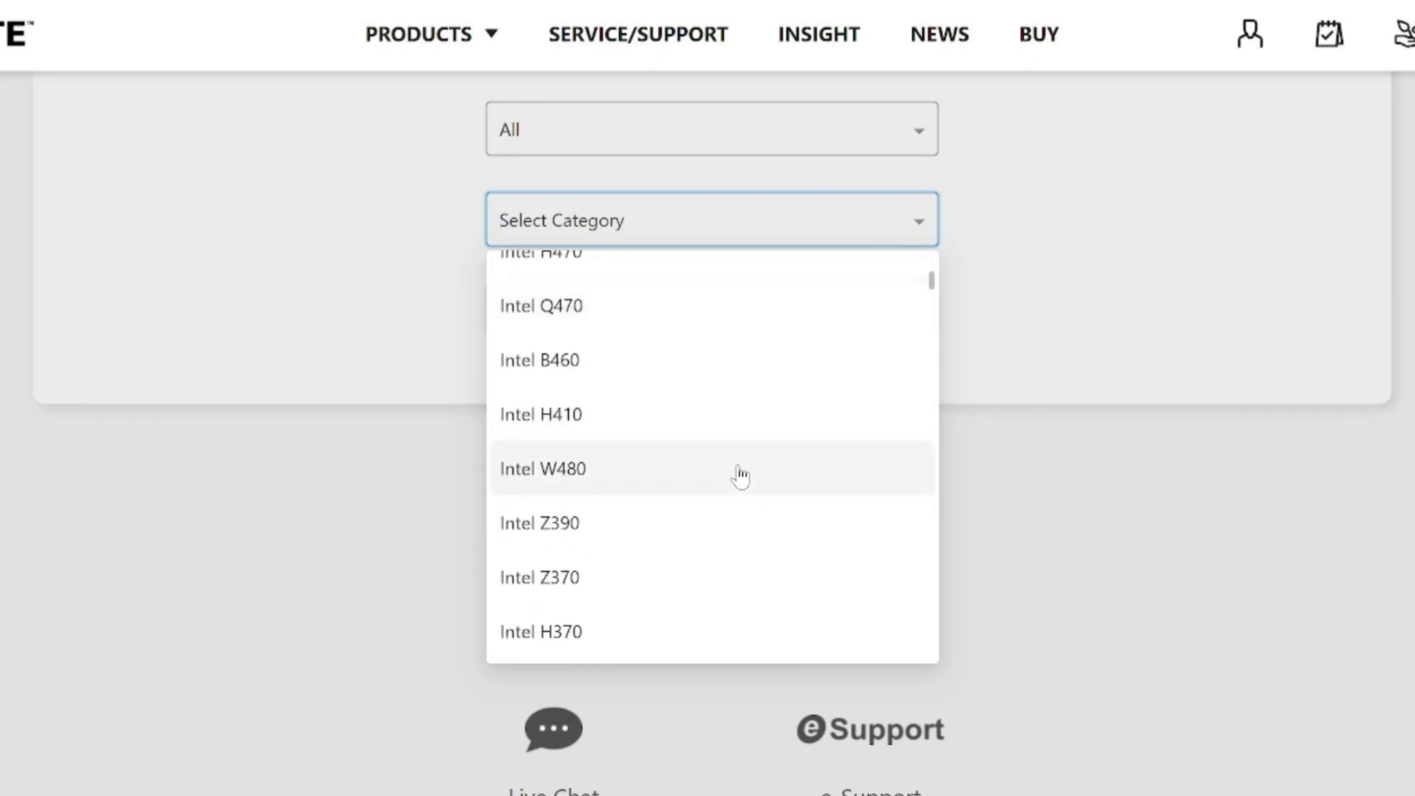
scroll(740, 475, "down", 6)
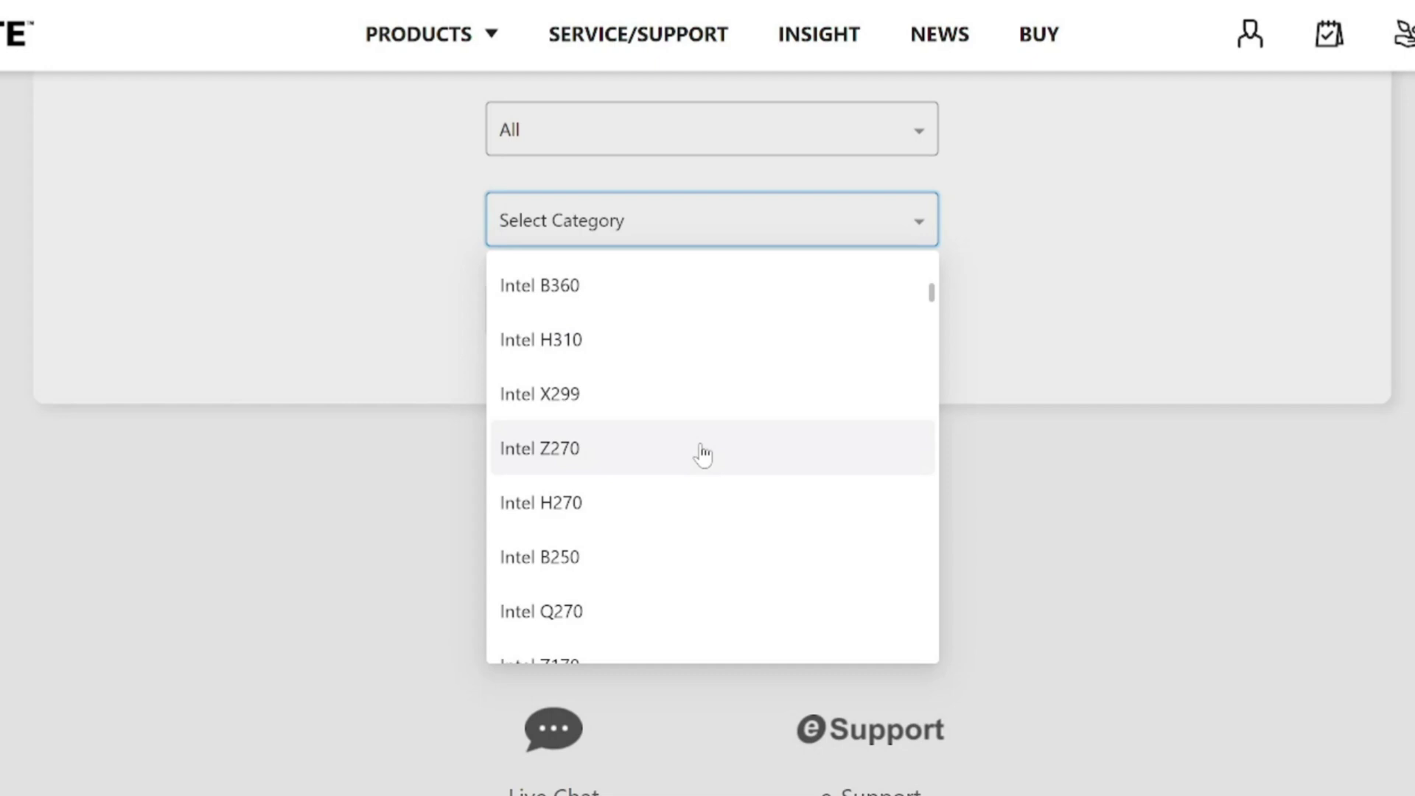
scroll(702, 455, "down", 6)
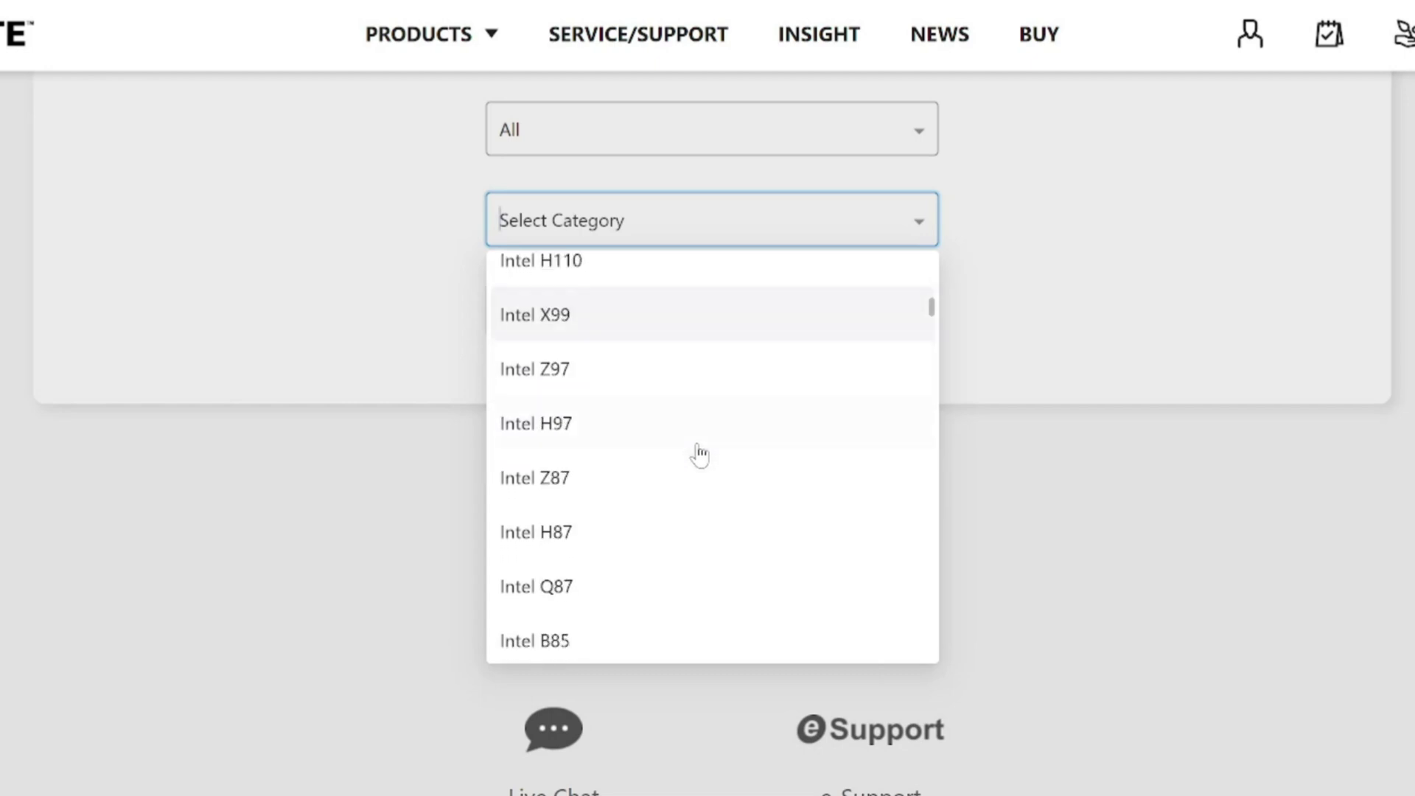
scroll(700, 454, "down", 8)
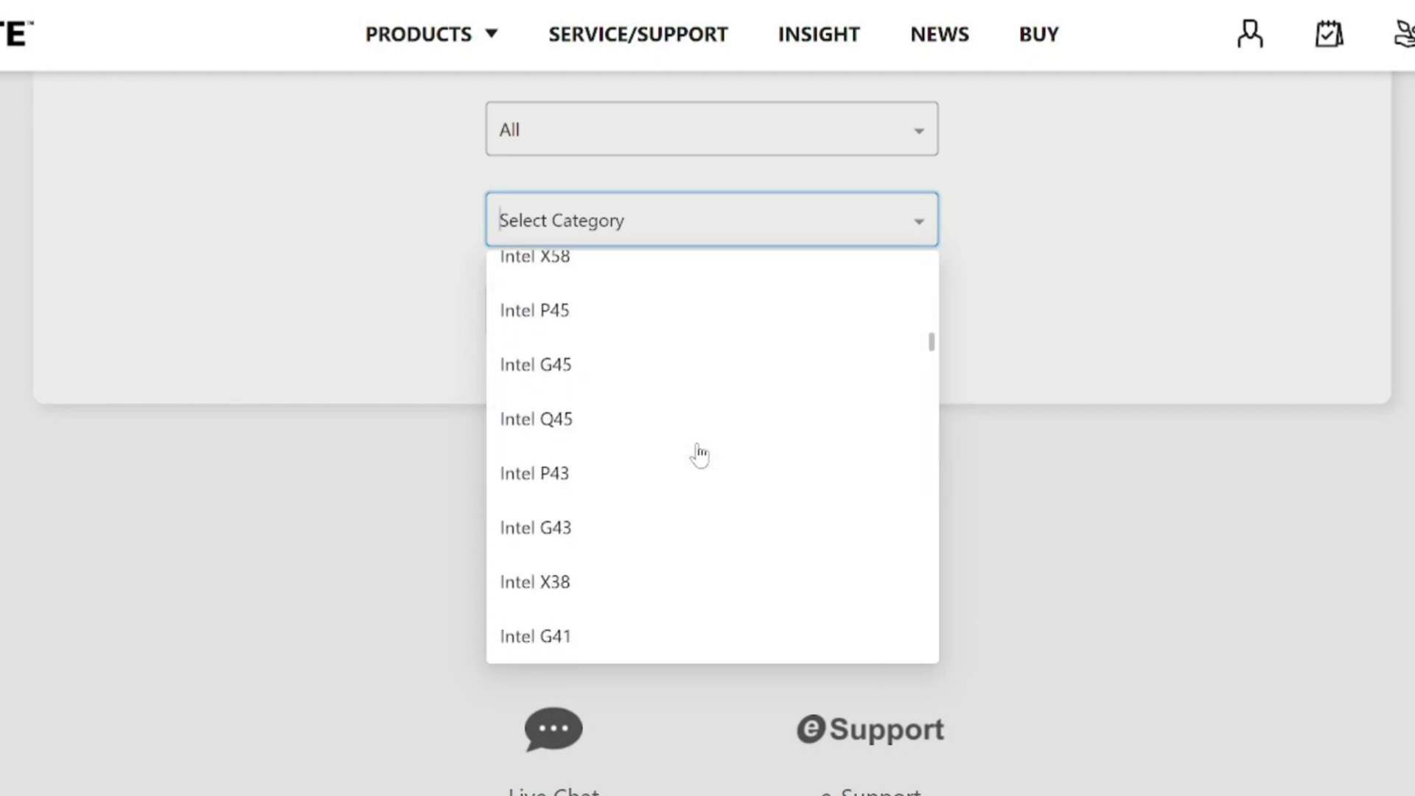
scroll(700, 454, "down", 10)
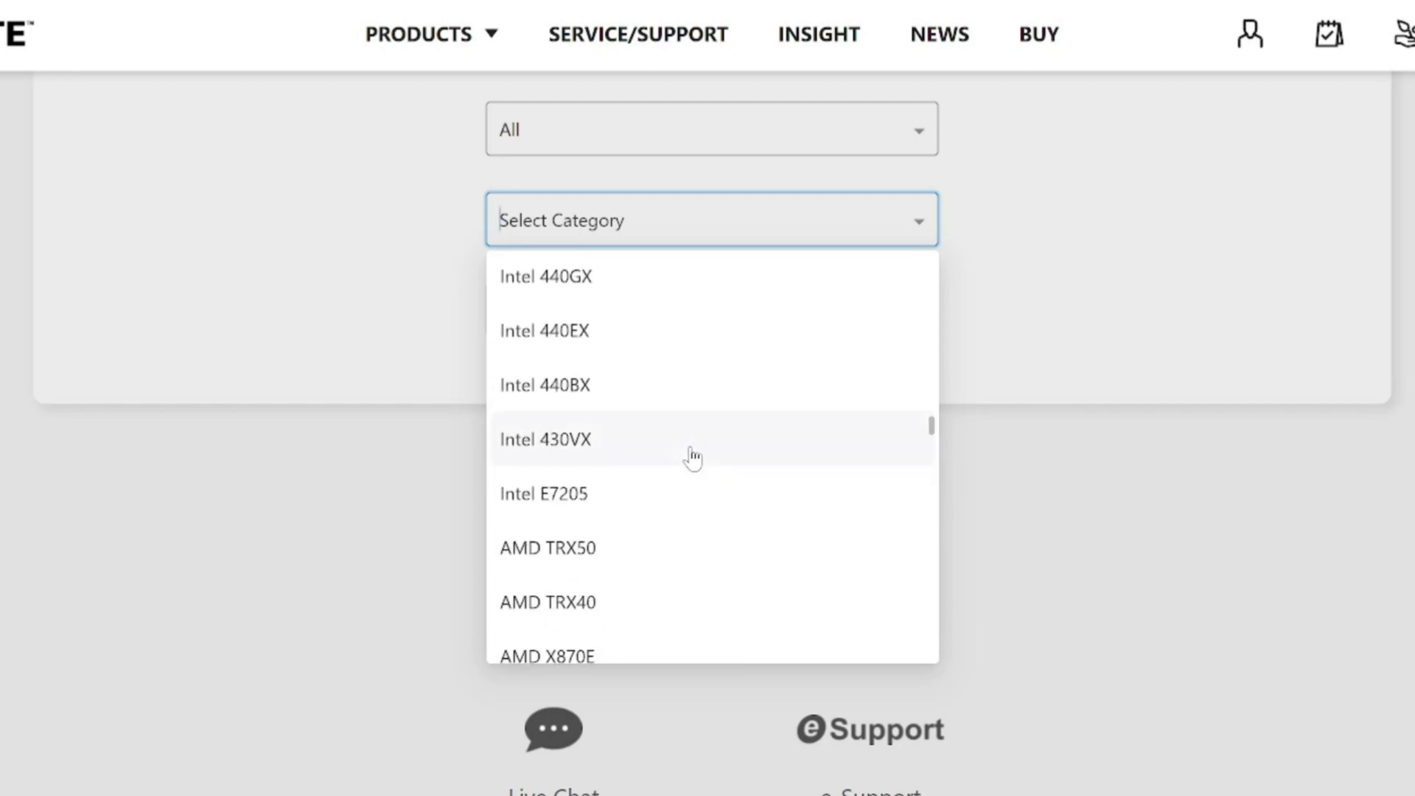
scroll(693, 457, "down", 8)
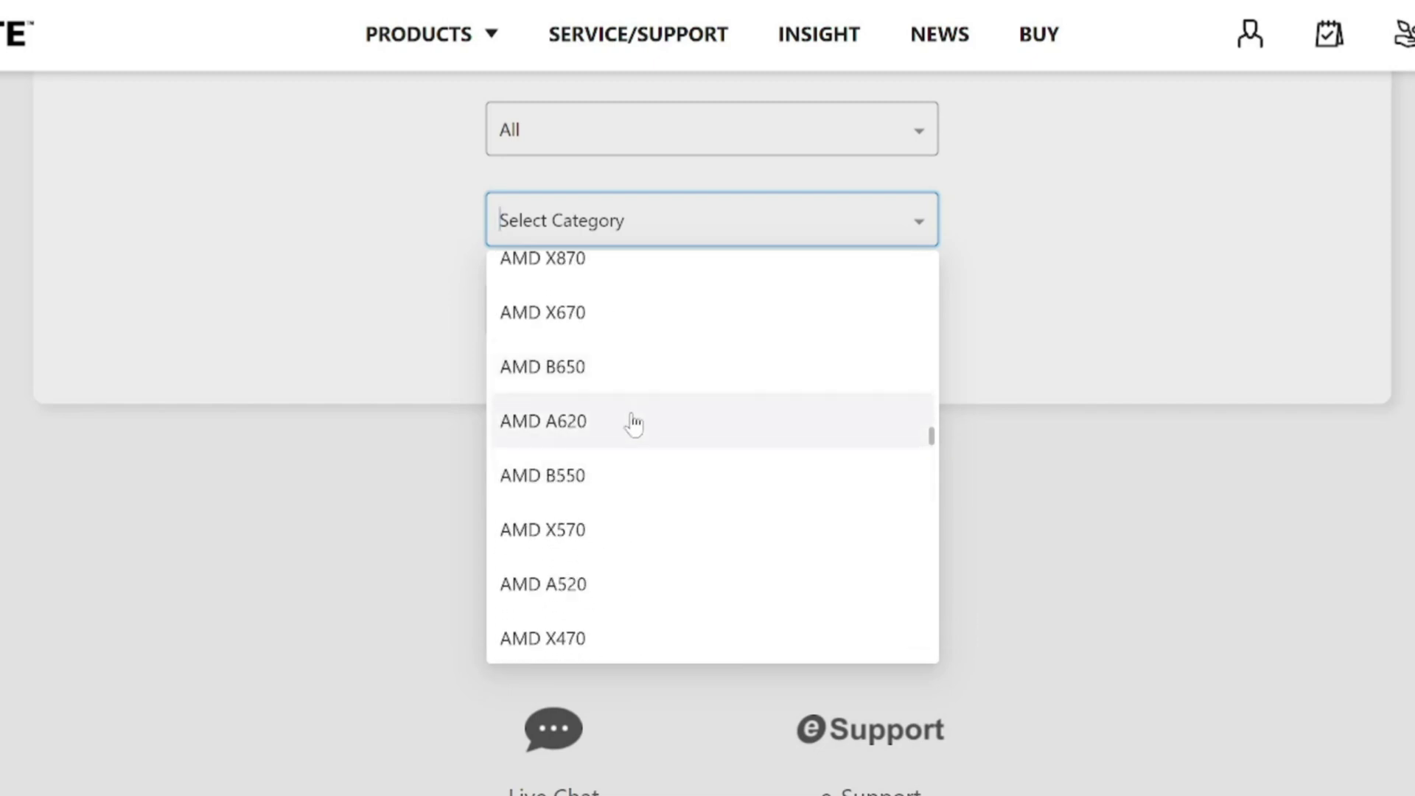
scroll(626, 442, "up", 3)
scroll(622, 442, "down", 5)
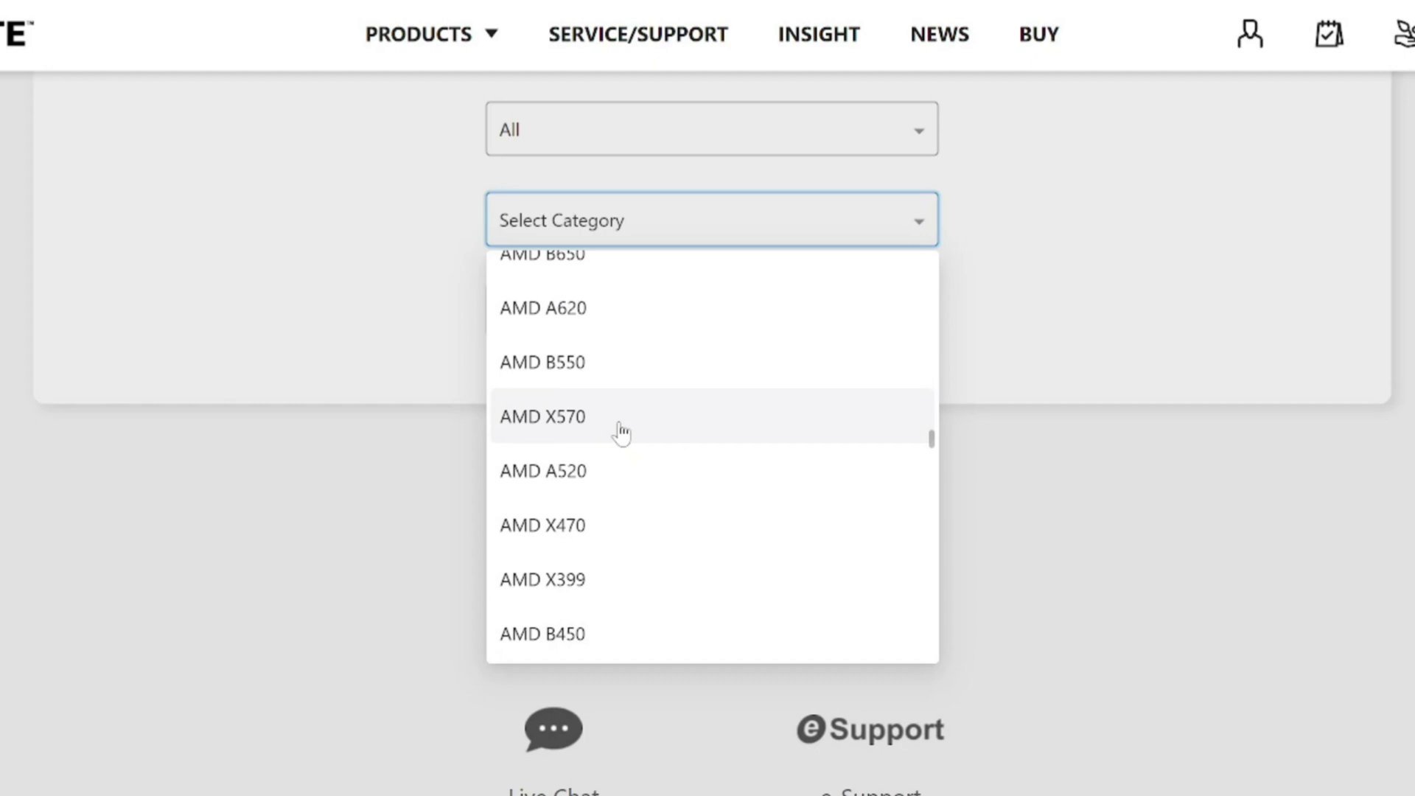
scroll(621, 433, "down", 2)
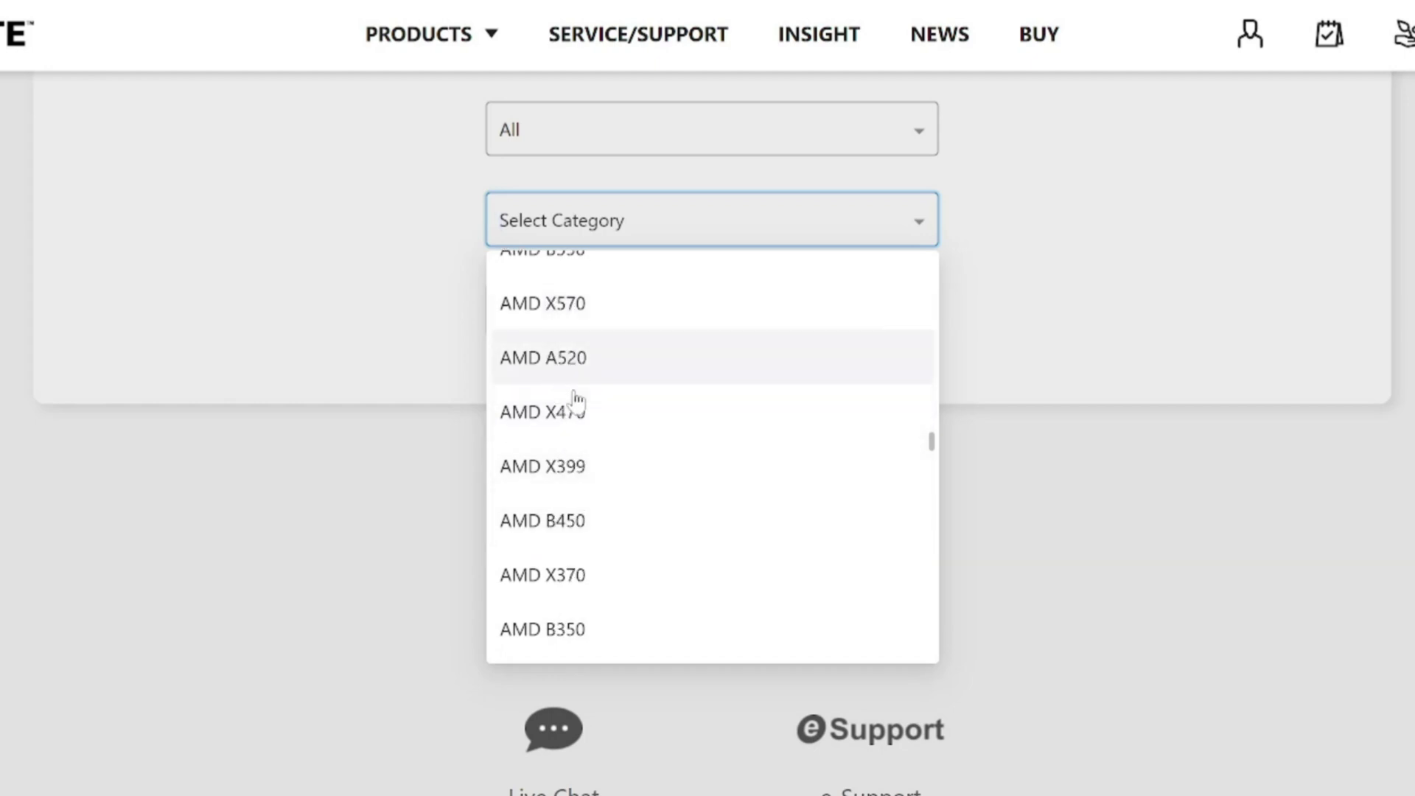
left_click(584, 536)
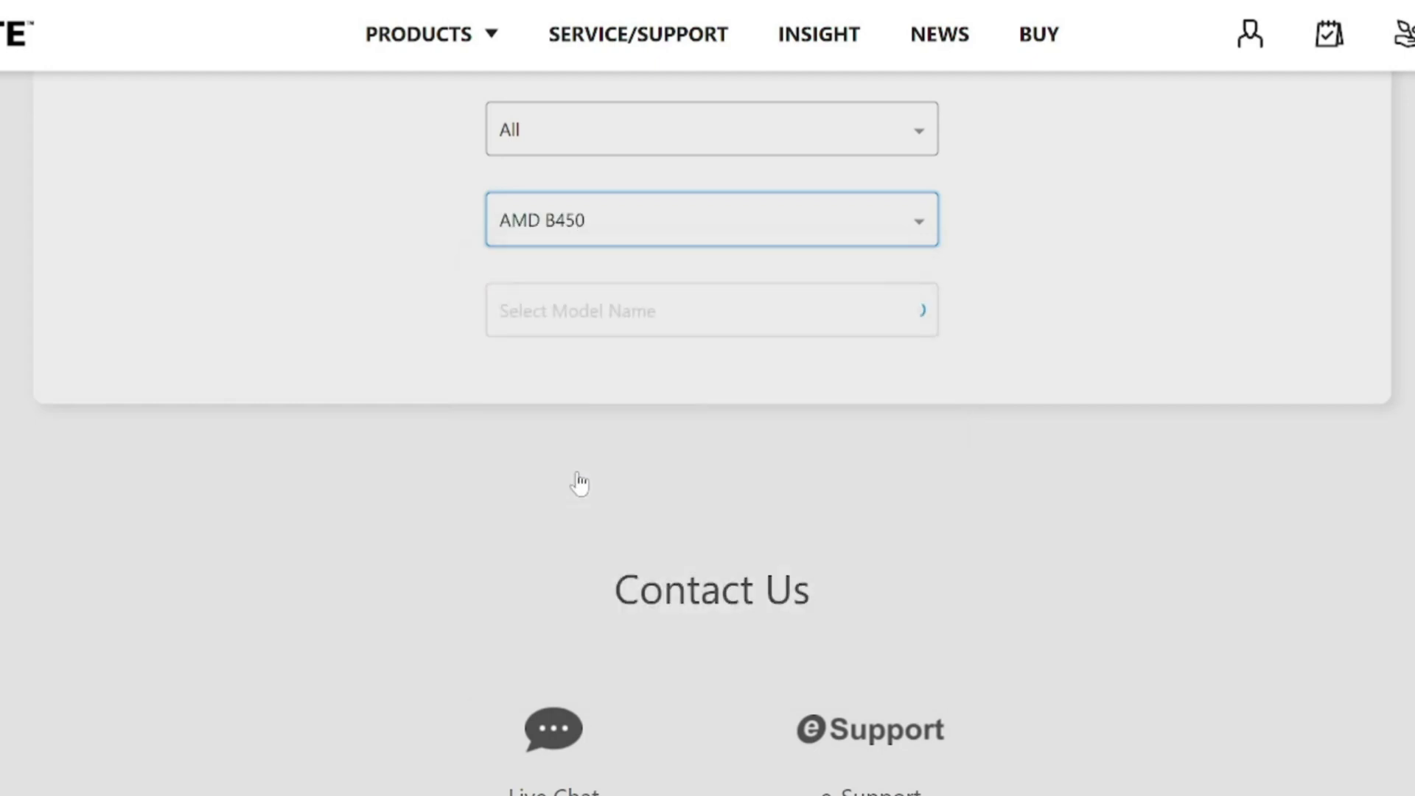
Step: Open the model name list and scroll down to B450M DS3H (rev. 1.x)
left_click(608, 313)
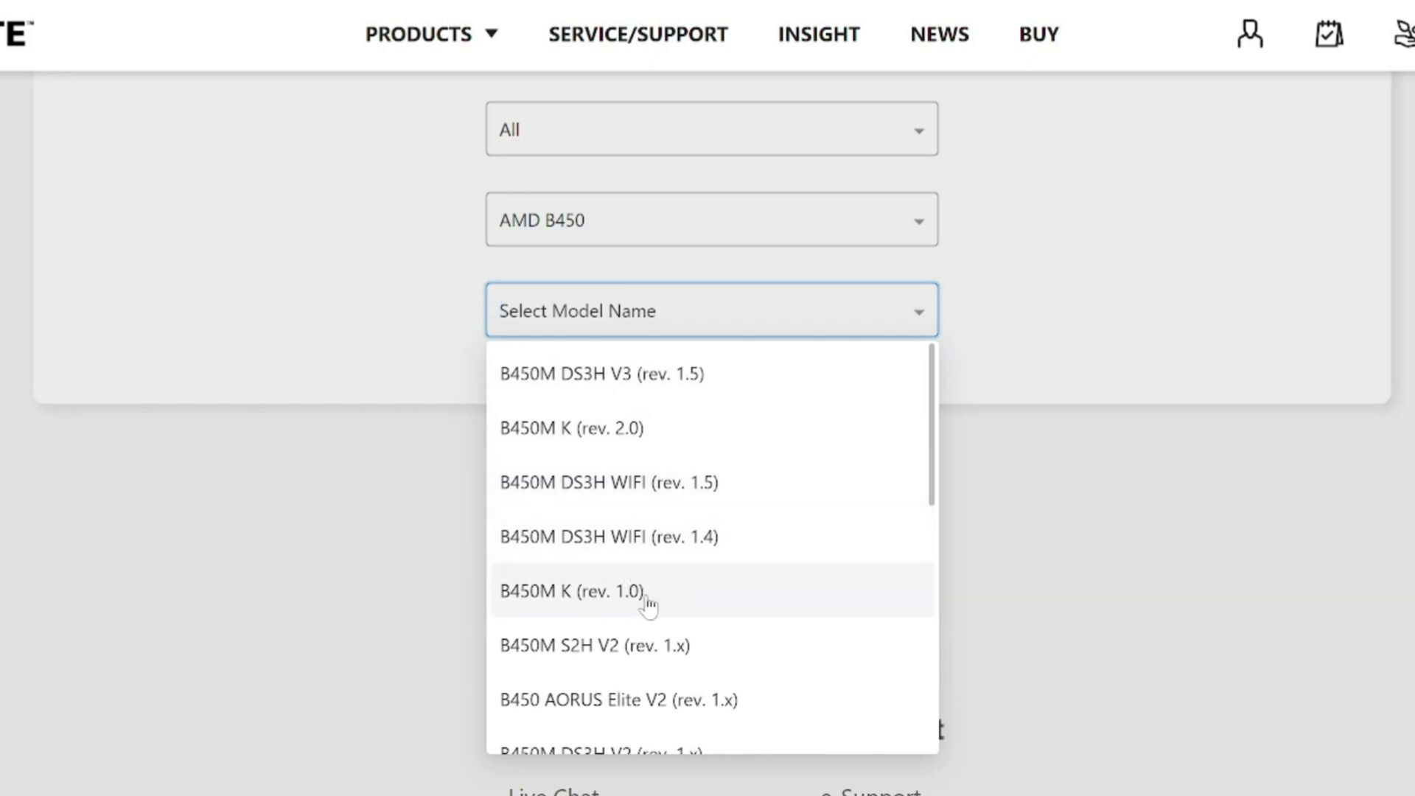
scroll(652, 603, "down", 1)
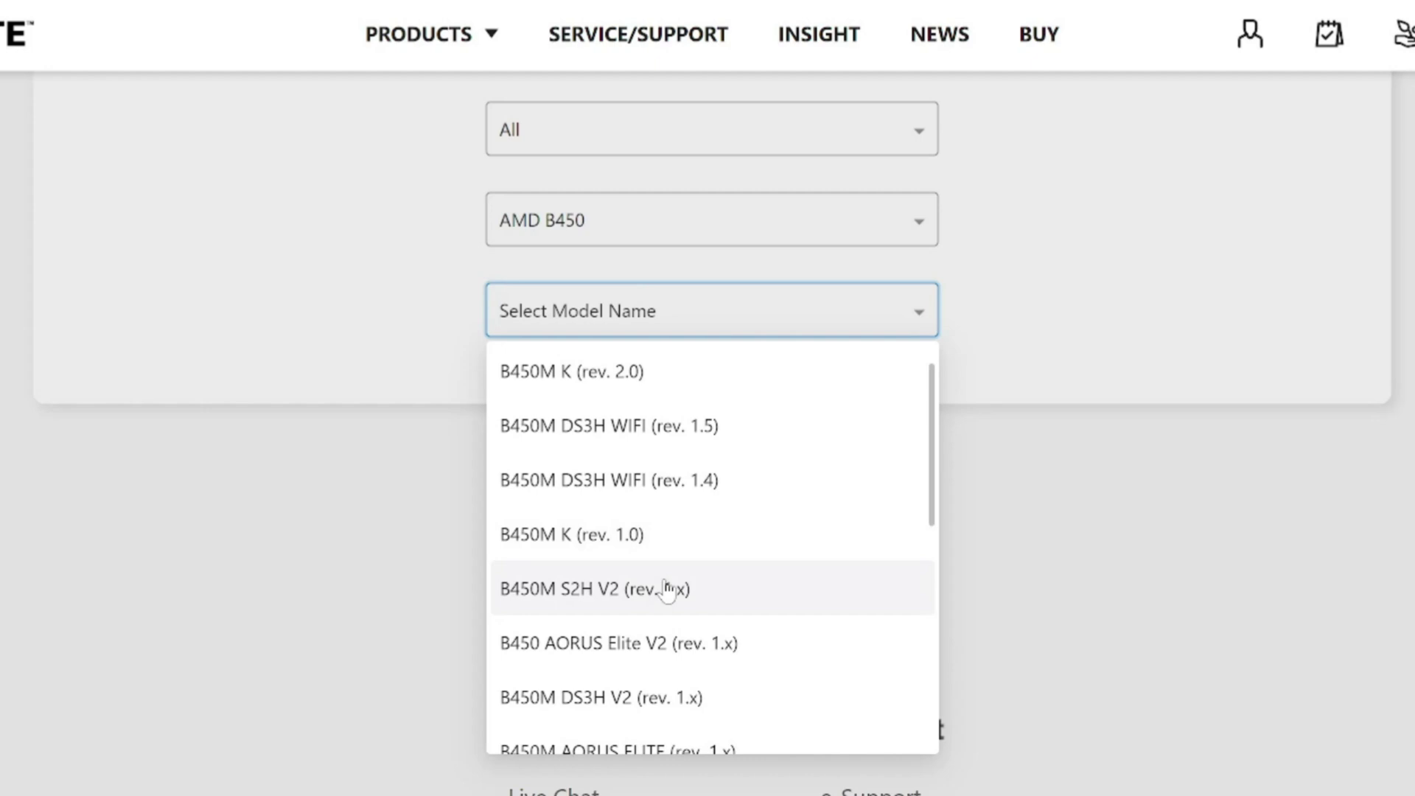
scroll(667, 589, "down", 2)
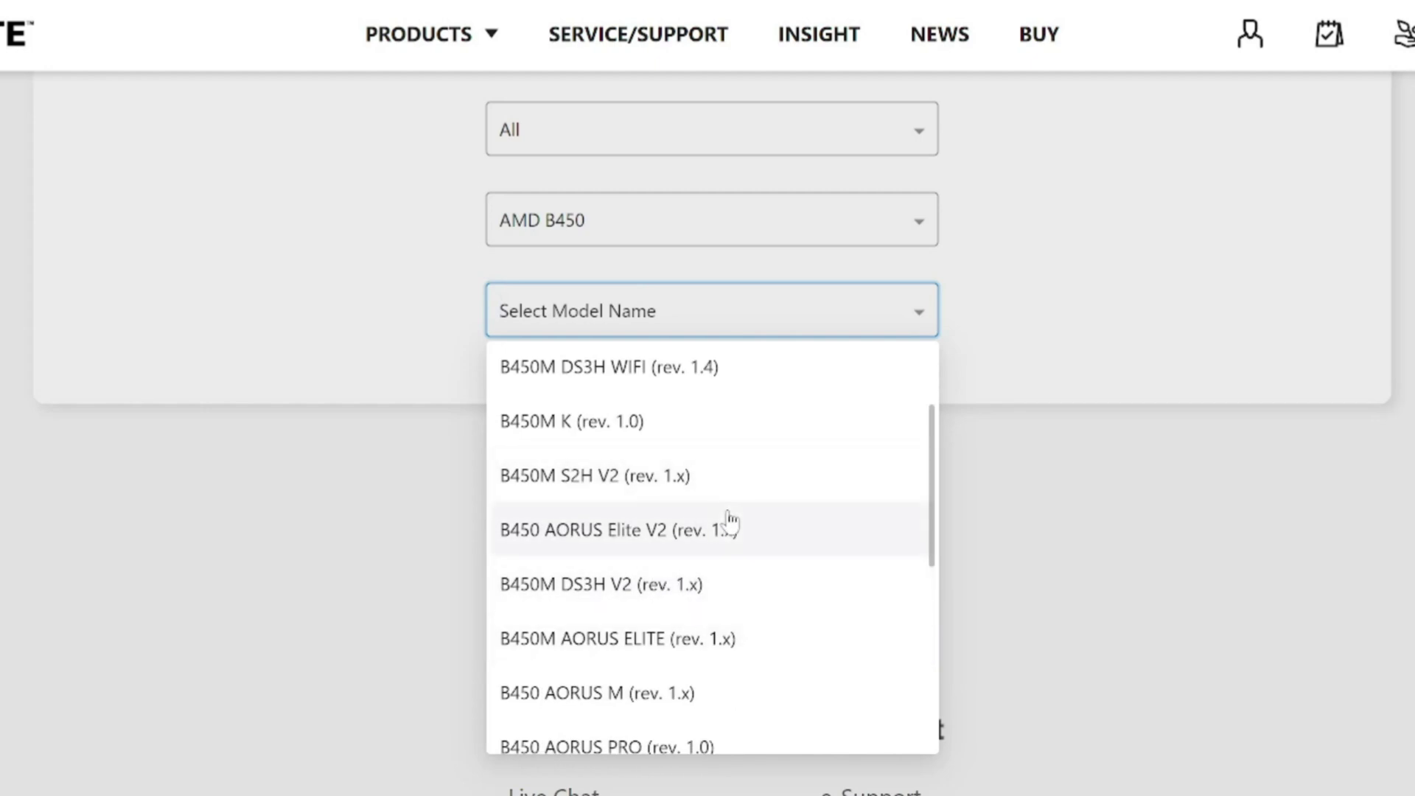
scroll(729, 521, "down", 4)
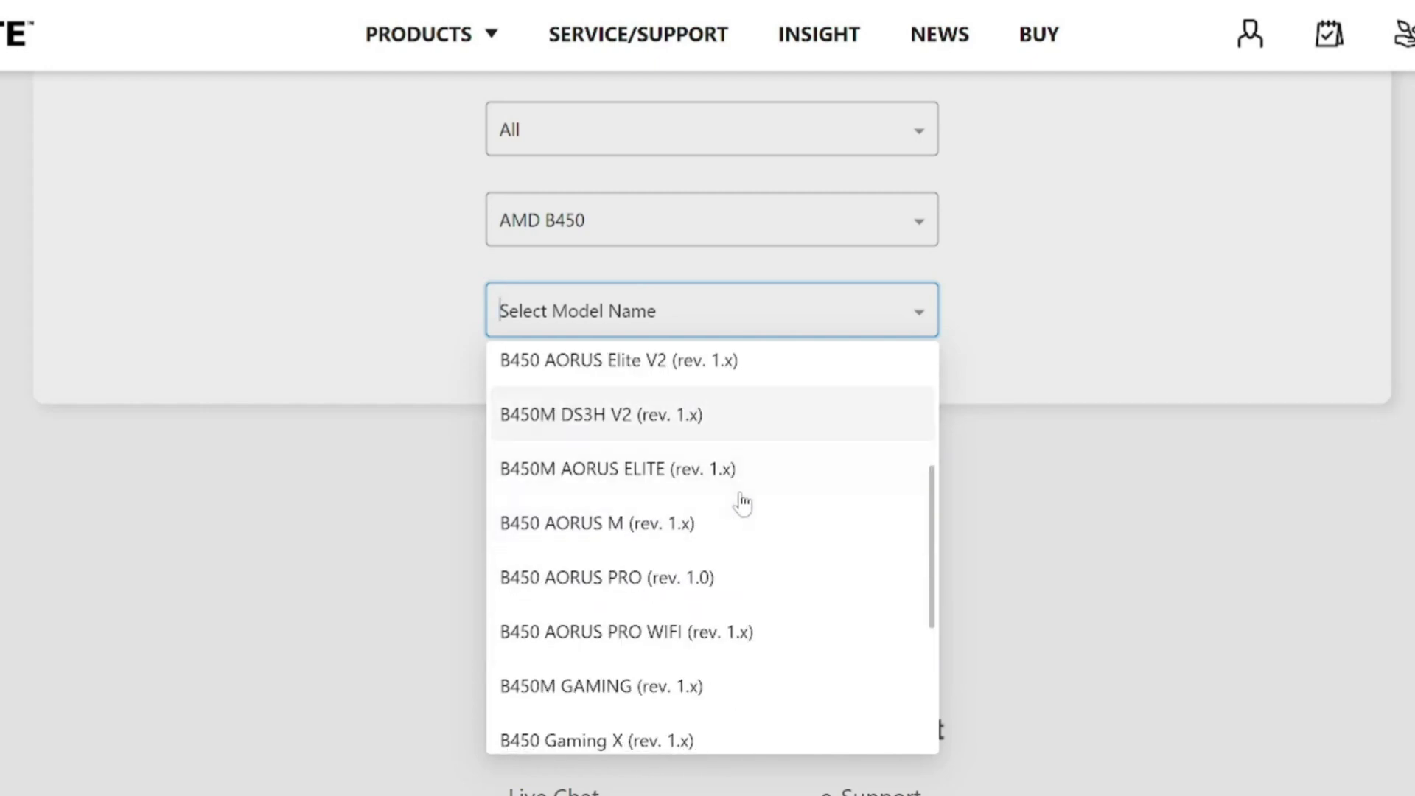
scroll(685, 449, "down", 5)
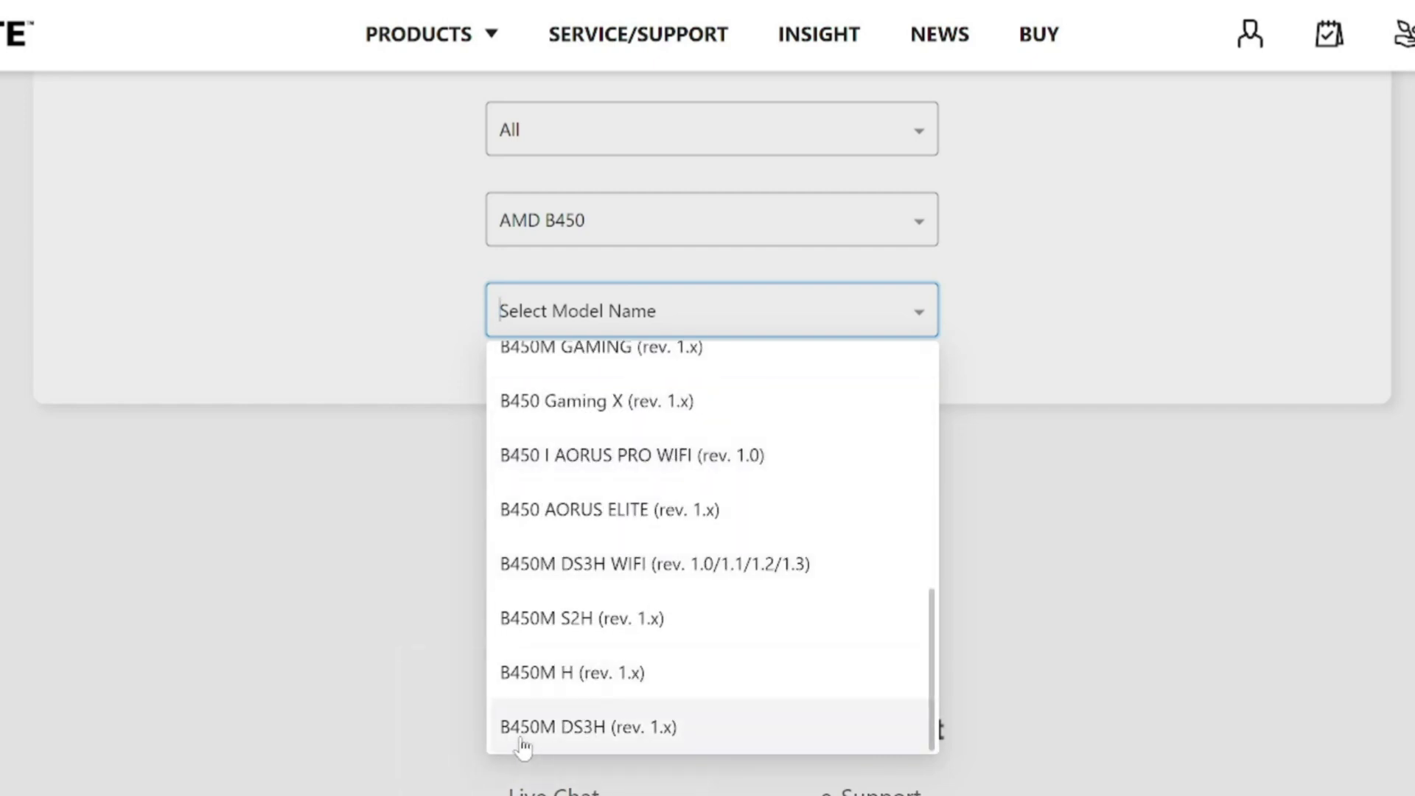
Step: Select B450M DS3H (rev. 1.x) and open its BIOS downloads
left_click(654, 739)
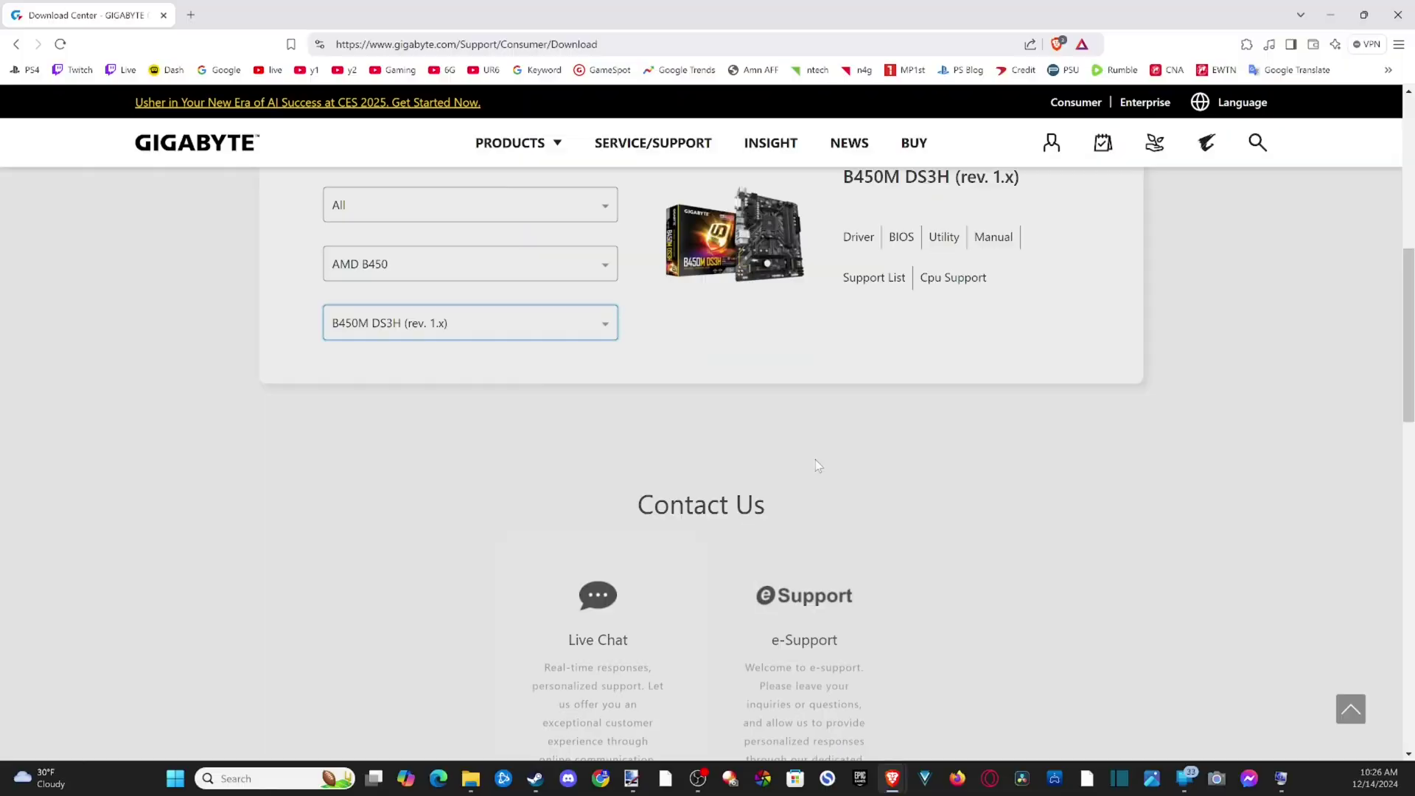
scroll(958, 492, "up", 4)
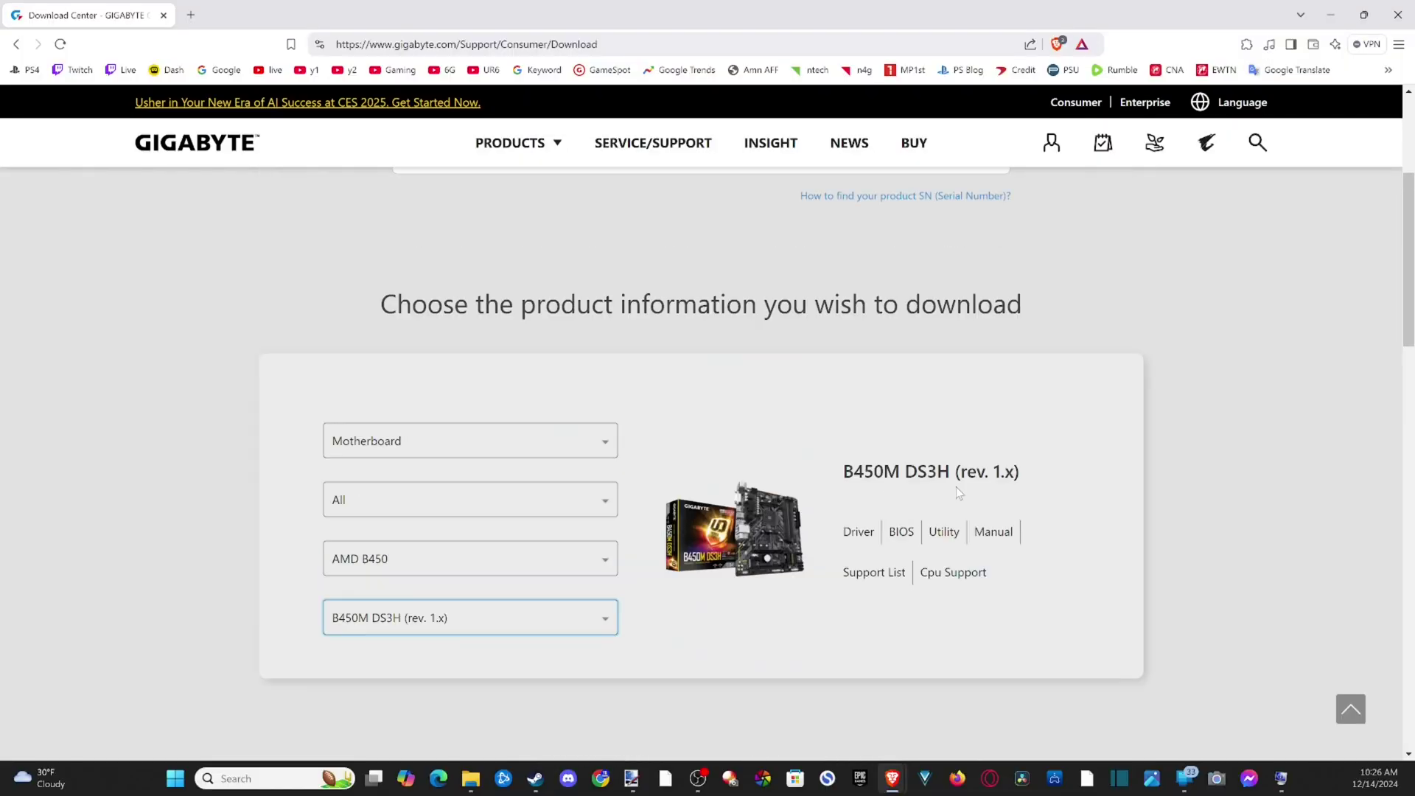
left_click(901, 535)
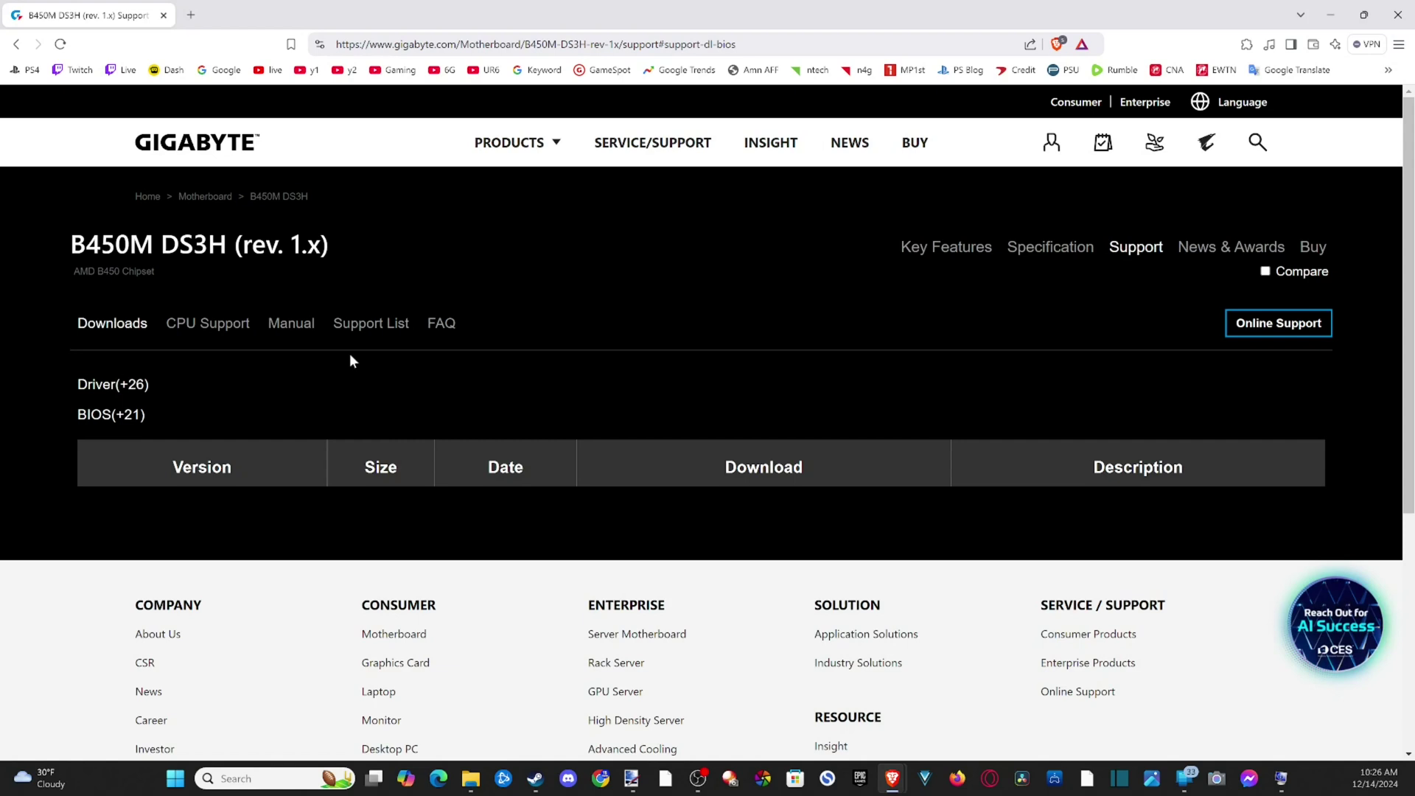
Step: Download the F67d BIOS zip and save it to Downloads
scroll(351, 355, "down", 1)
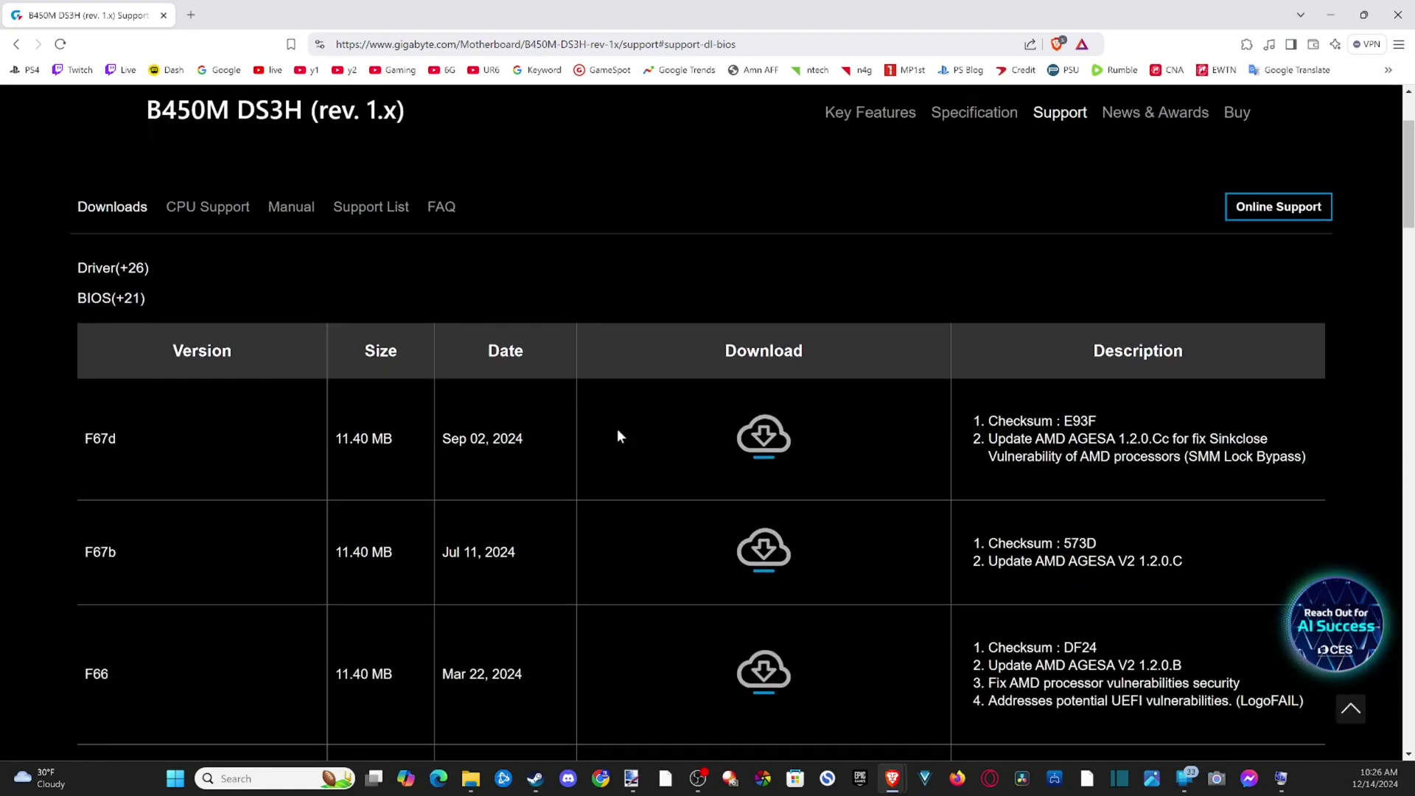
left_click_drag(84, 438, 533, 442)
left_click(535, 447)
left_click(756, 444)
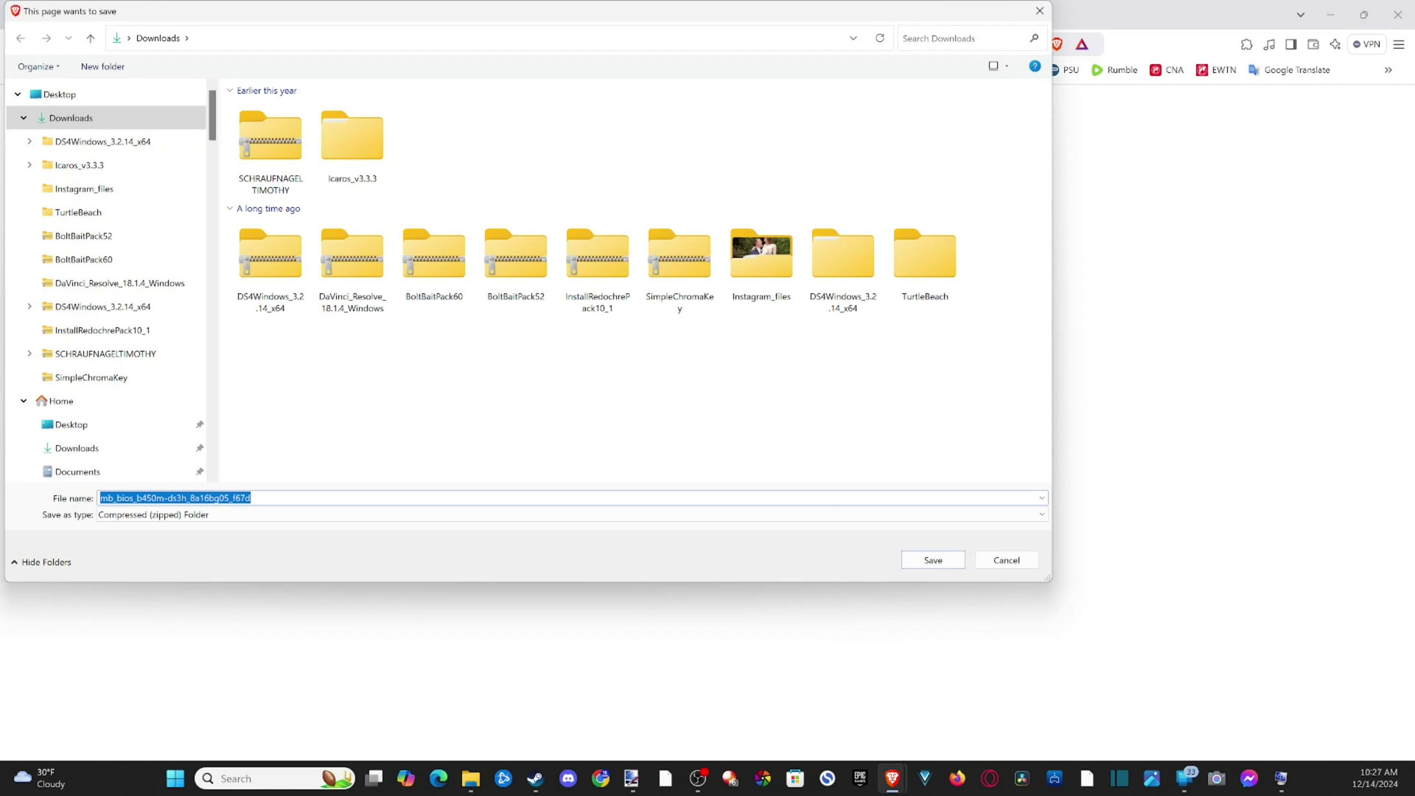
left_click(932, 560)
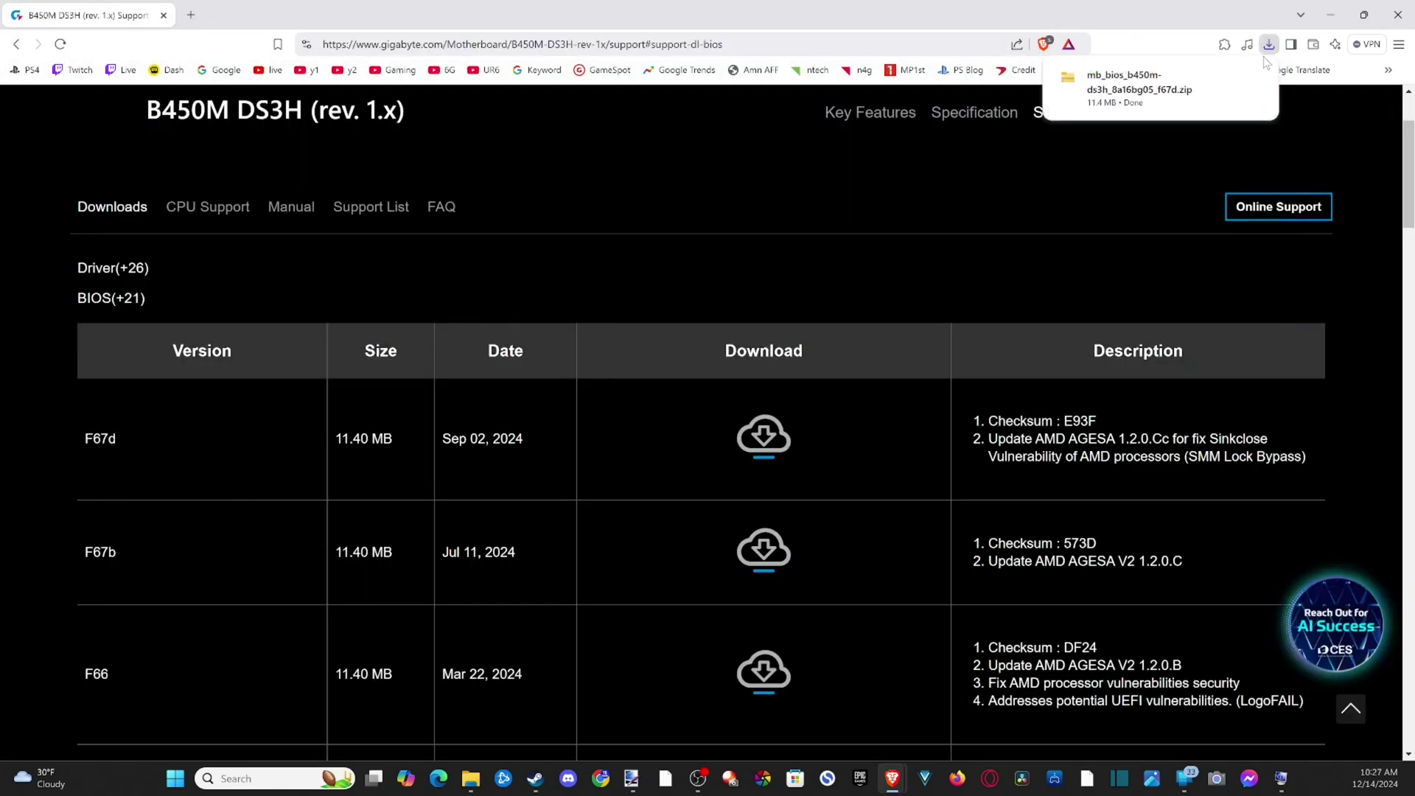
Step: Drag the mb_bios_b450m-ds3h zip from Downloads onto the desktop and close the Downloads window
left_click(1219, 87)
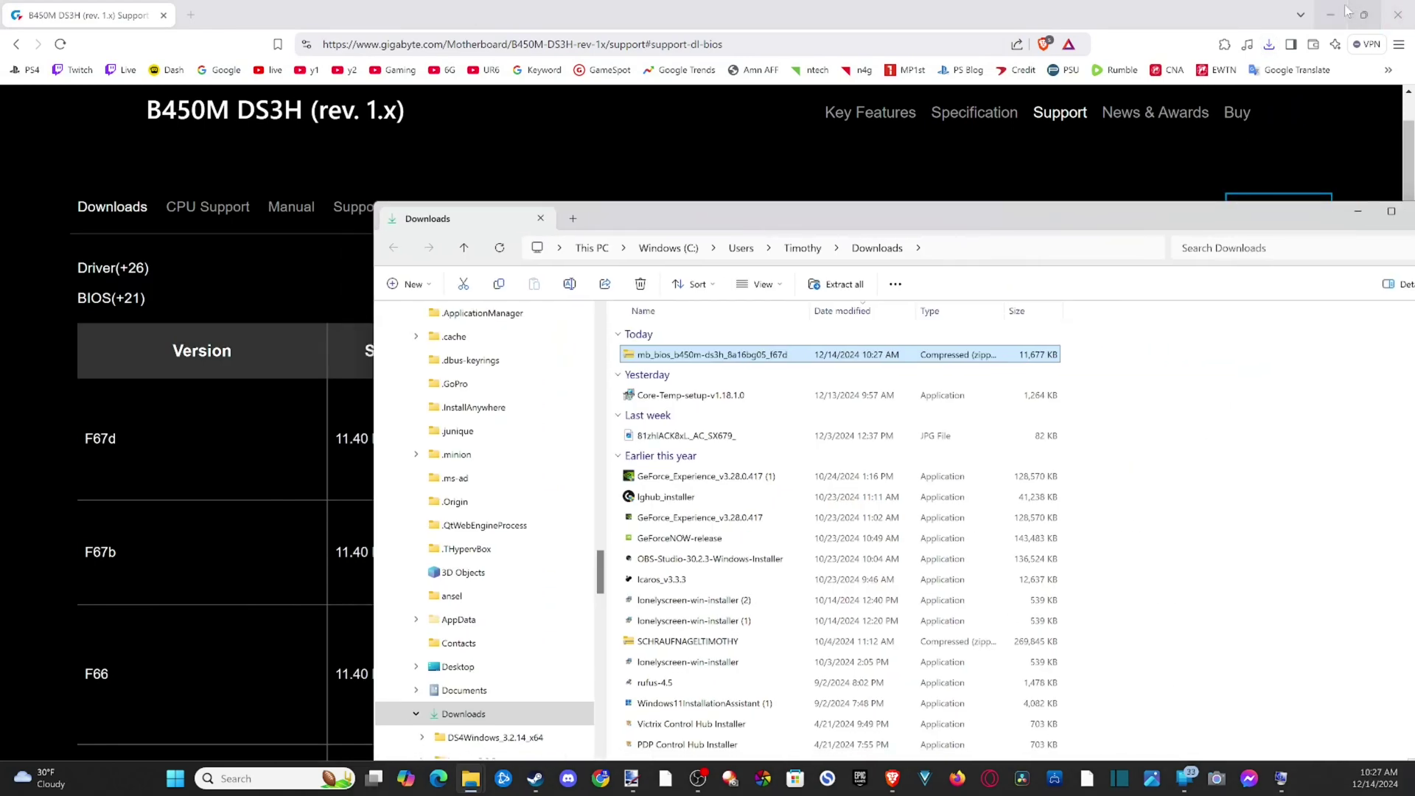
left_click(1330, 15)
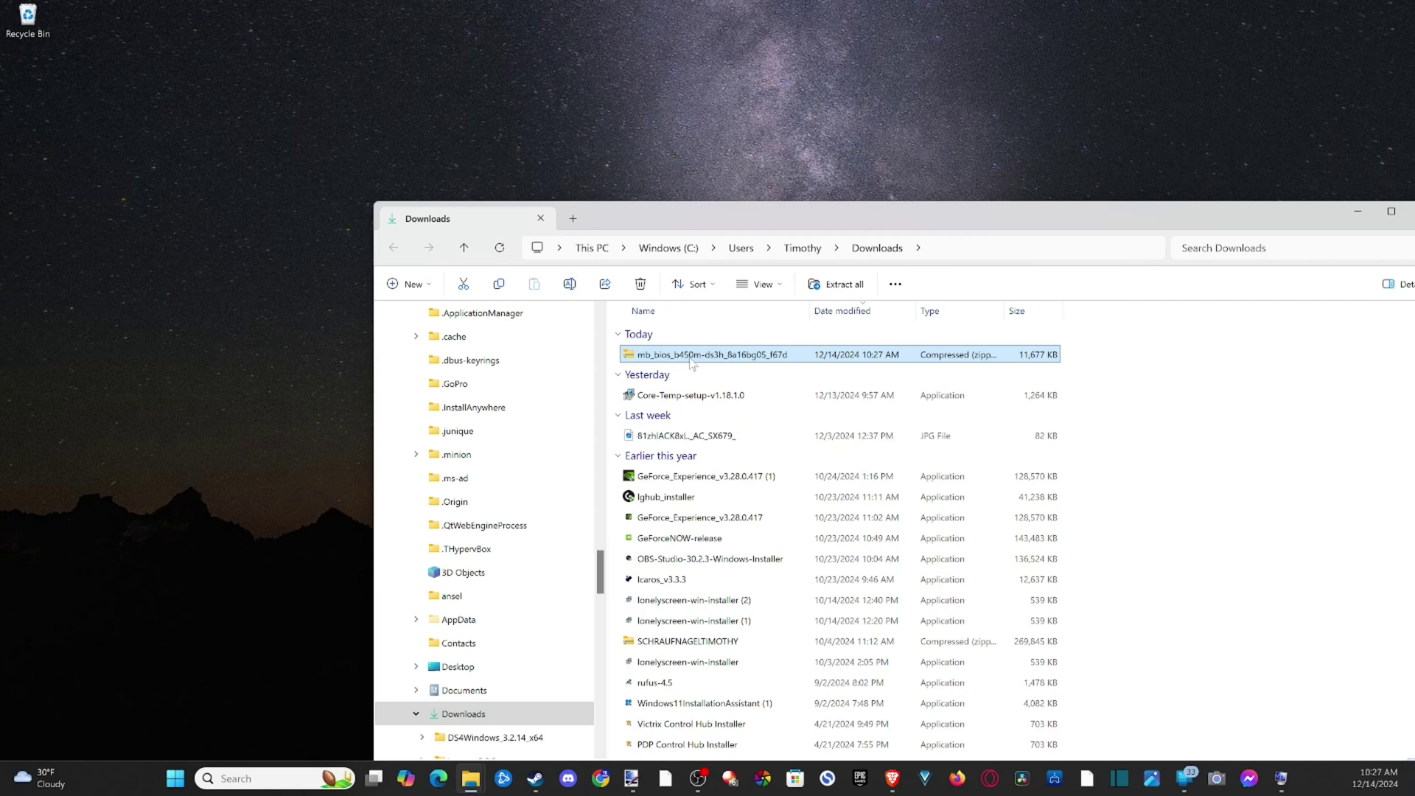
left_click_drag(691, 361, 249, 136)
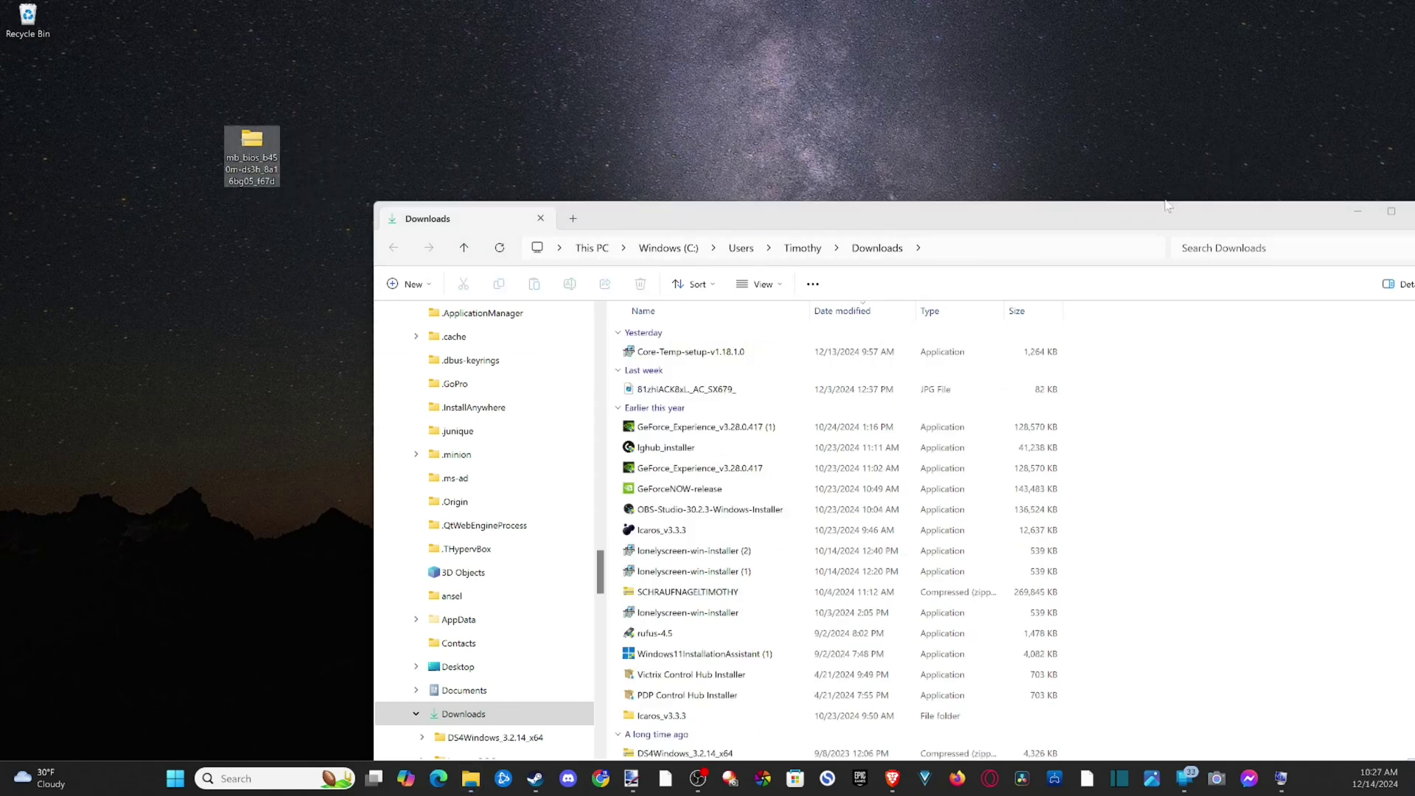
left_click_drag(1166, 205, 857, 158)
left_click(1158, 164)
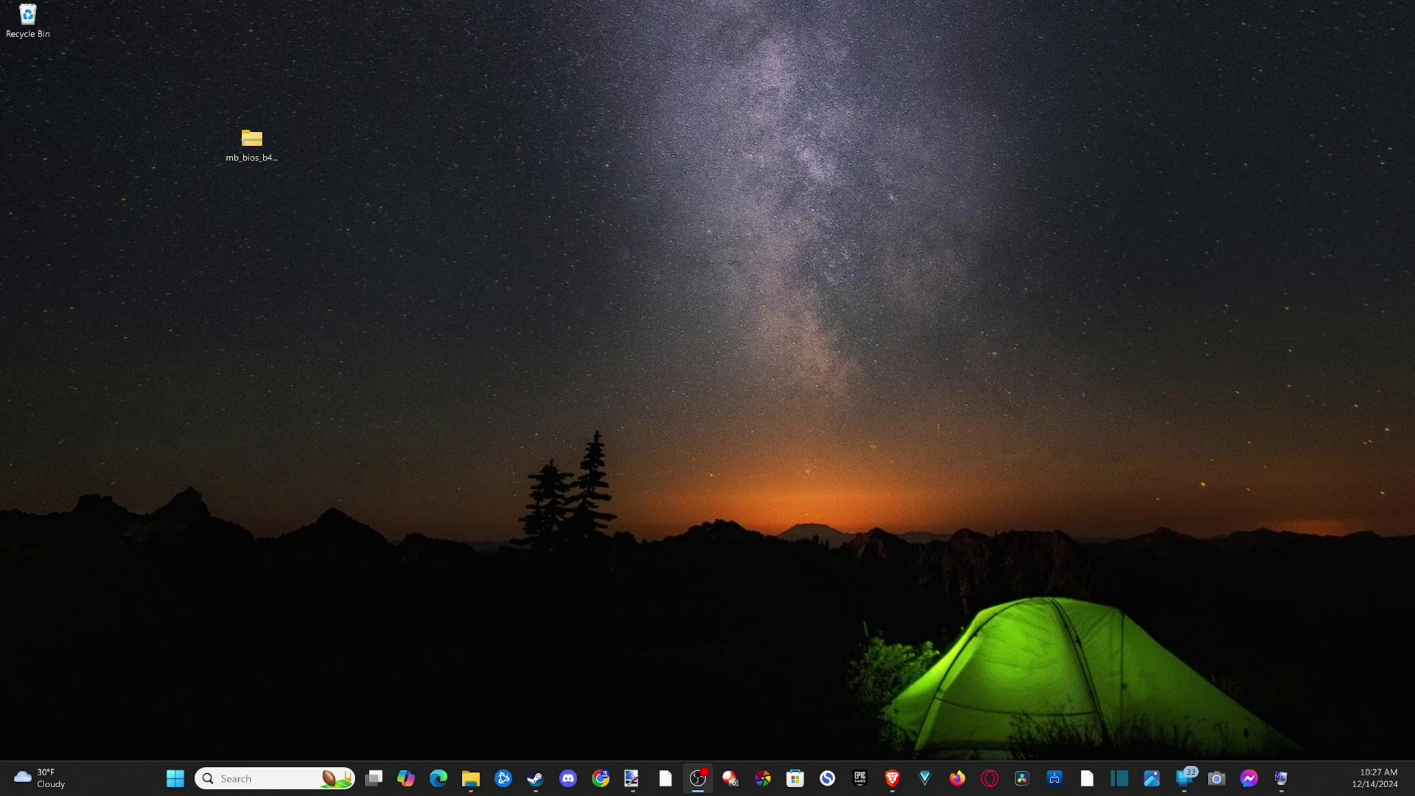
Step: Open Disk Management via a 'create and format' search and maximize it to view the USB's Z: volume
left_click(308, 675)
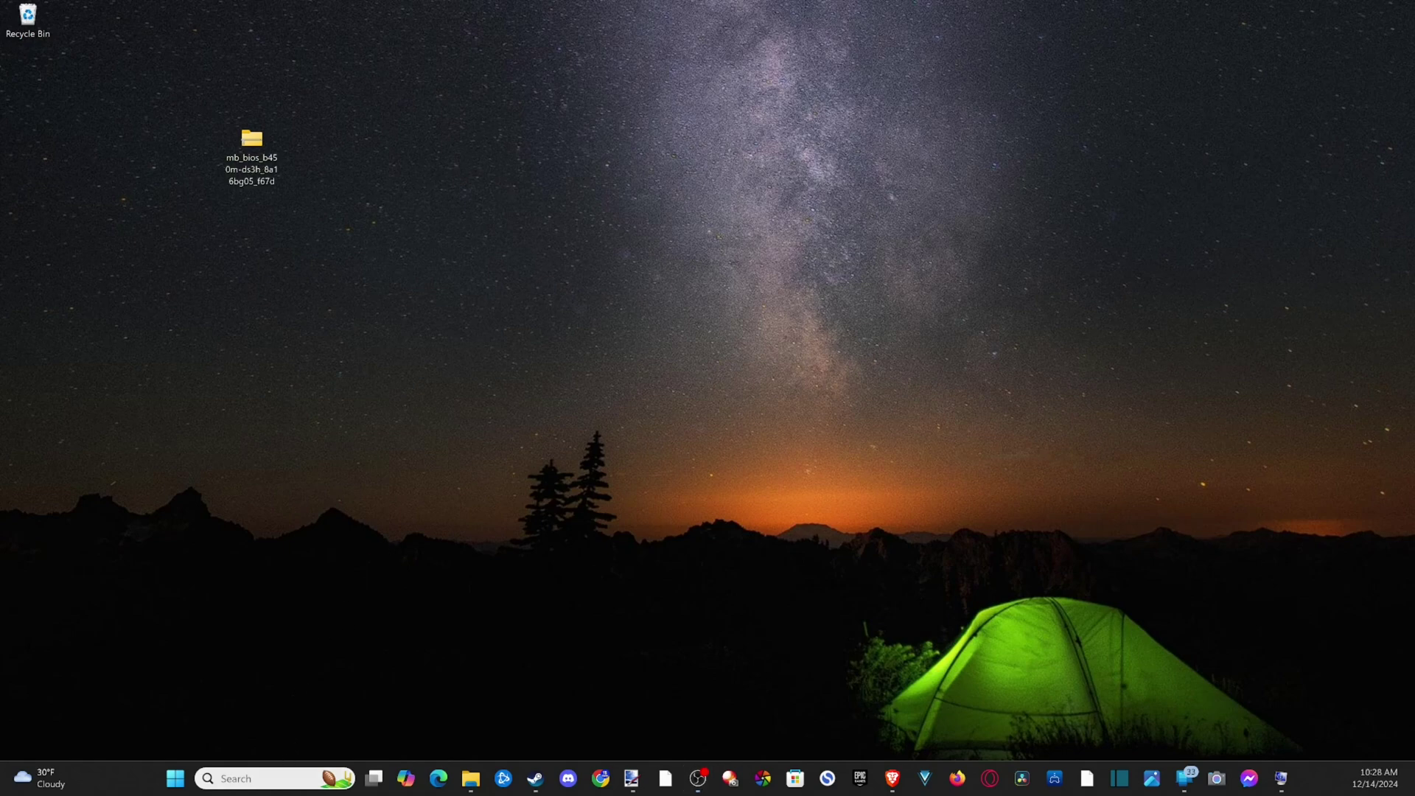
left_click(274, 779)
type("create and")
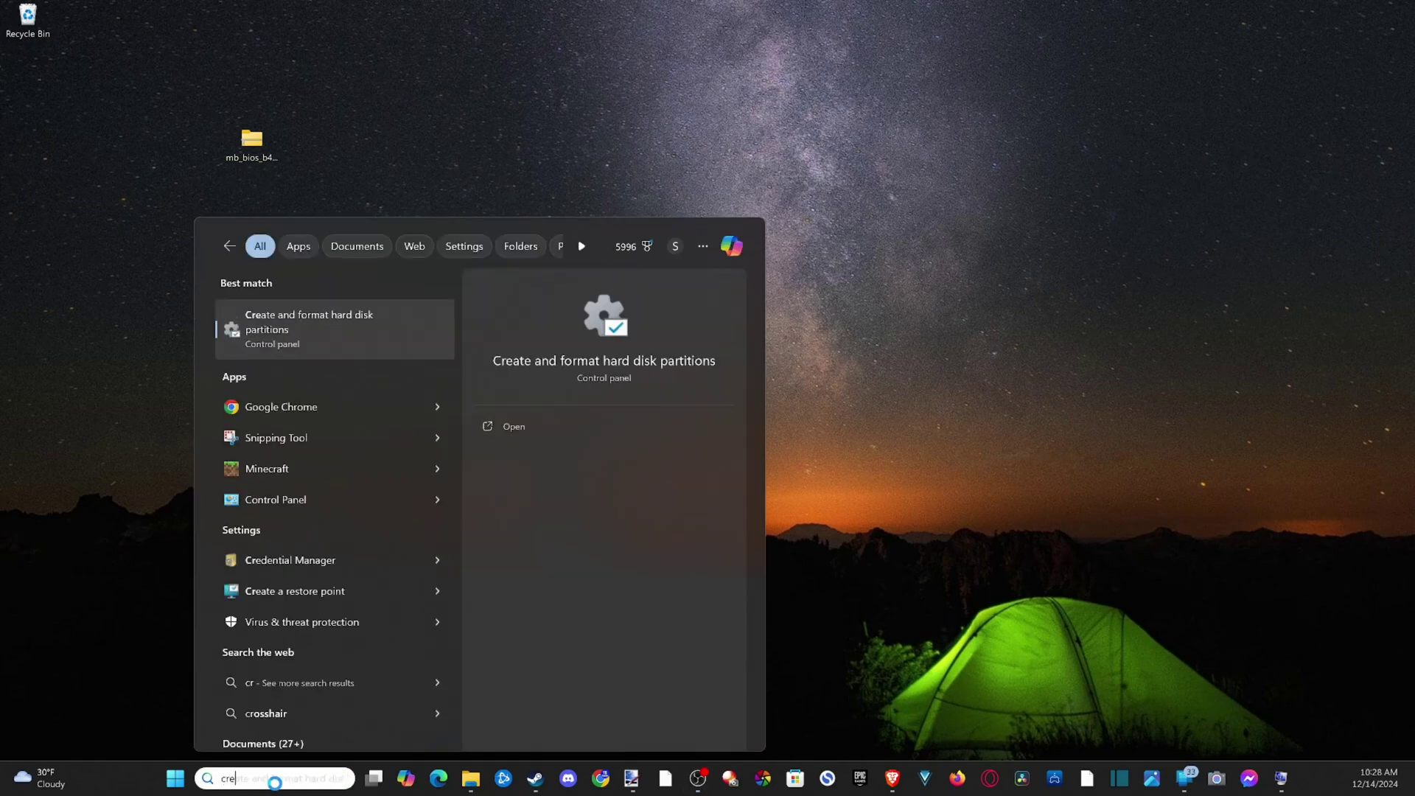
type(" format")
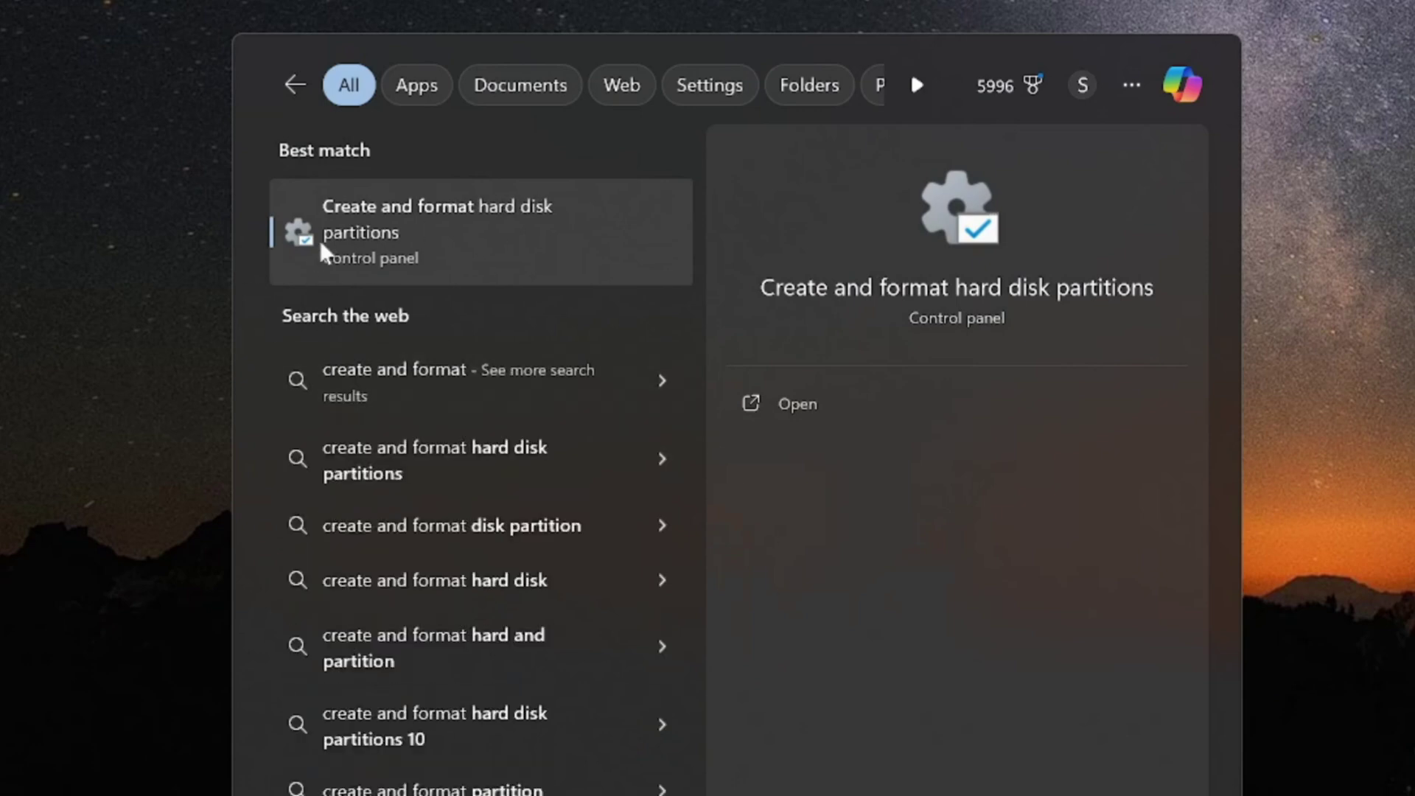
left_click(454, 213)
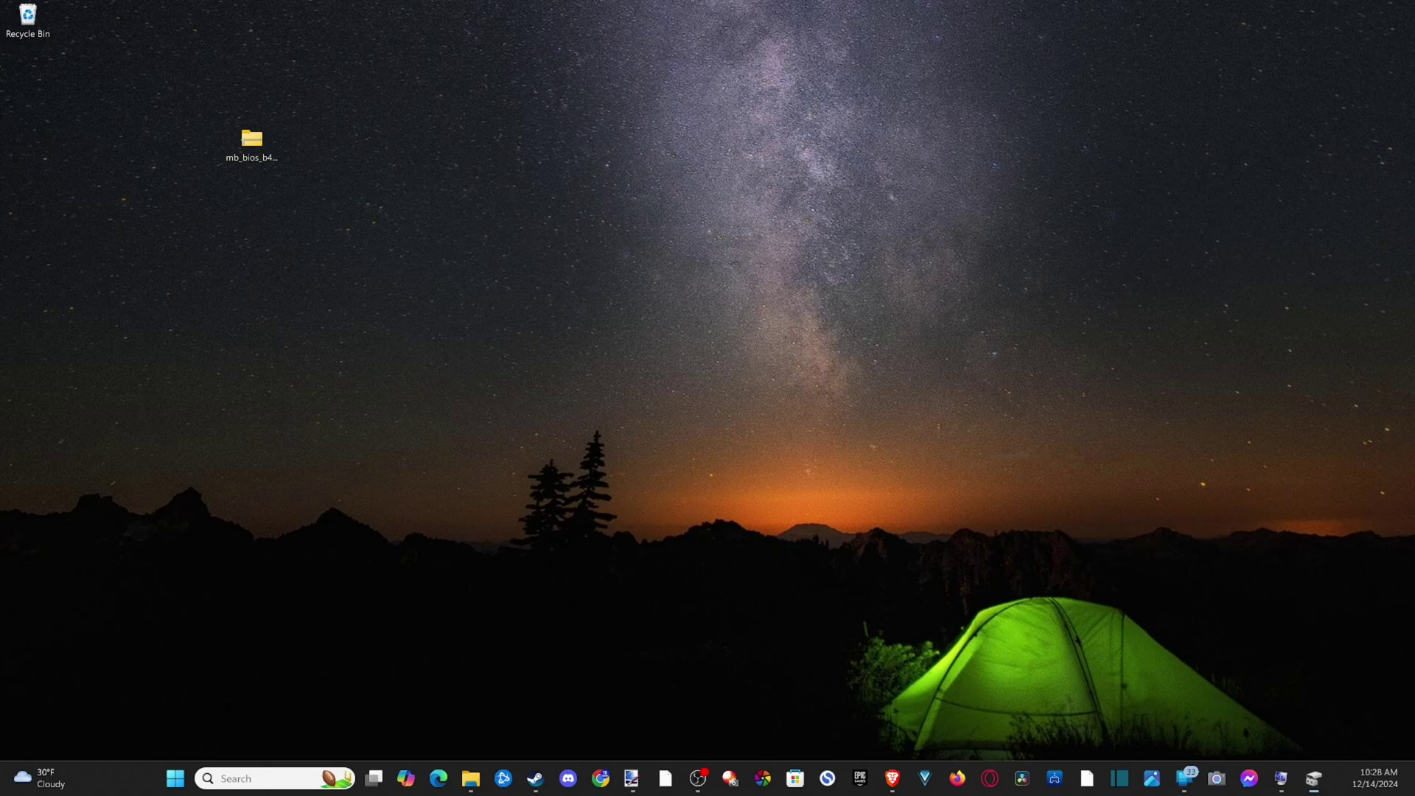
left_click_drag(667, 129, 722, 6)
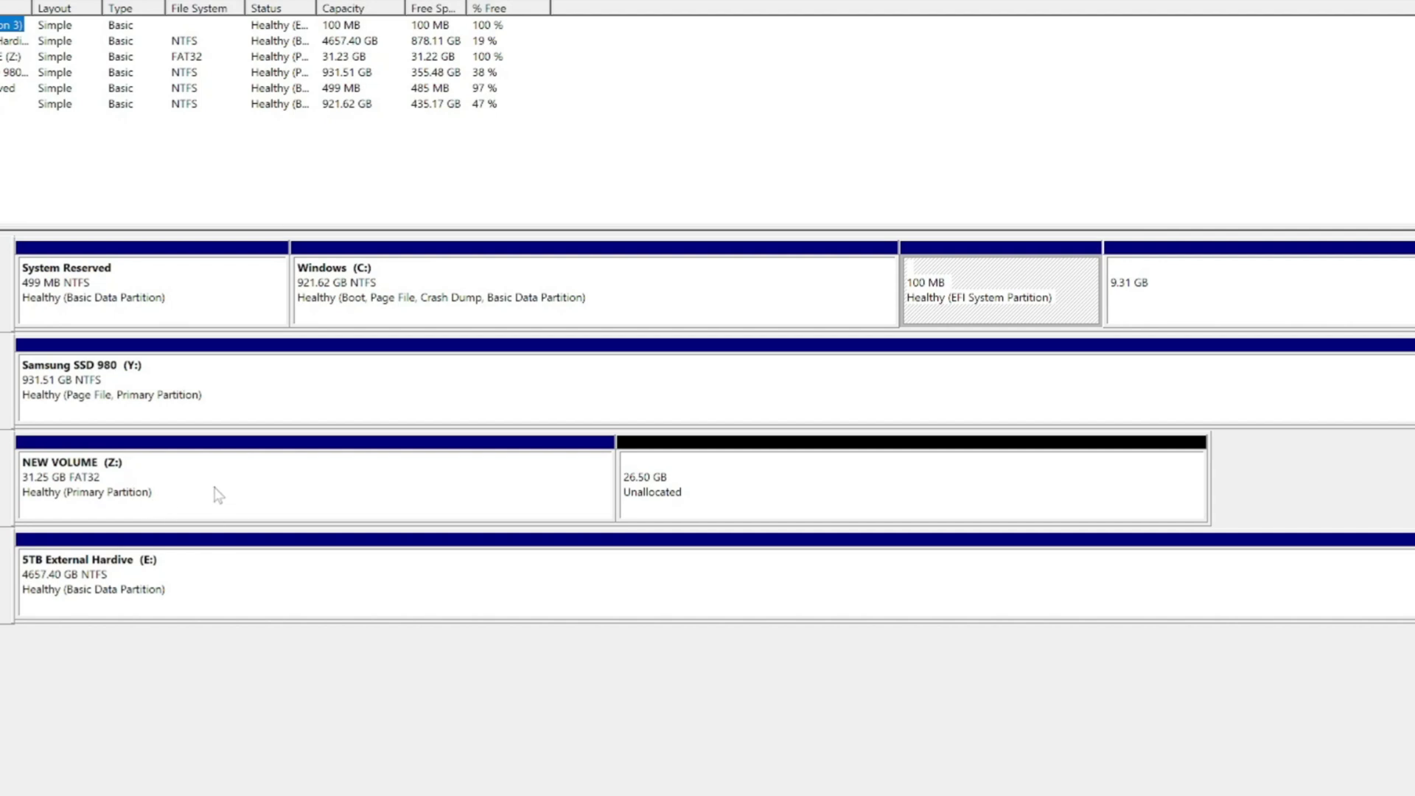
Step: Delete the NEW VOLUME (Z:) partition on the USB drive
right_click(303, 484)
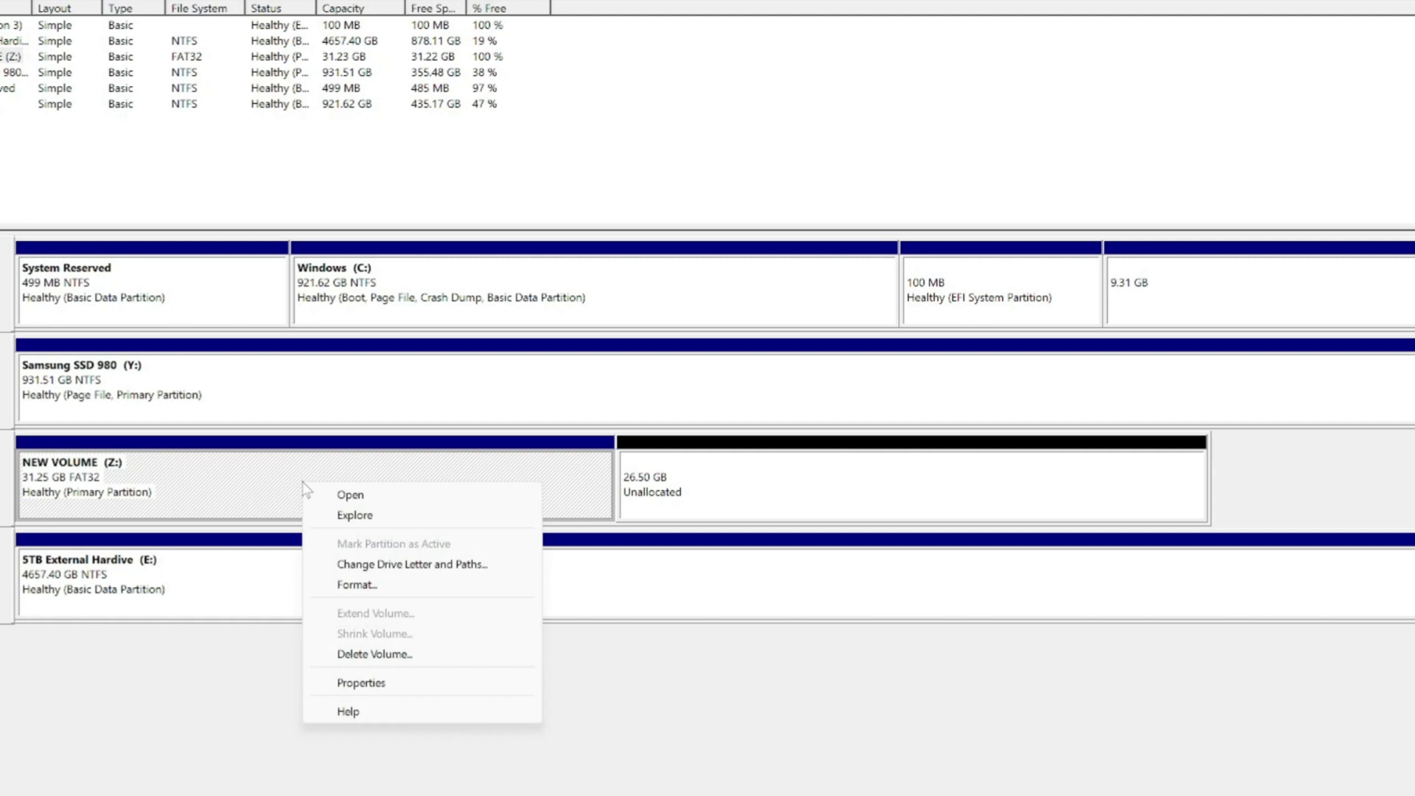
left_click(404, 654)
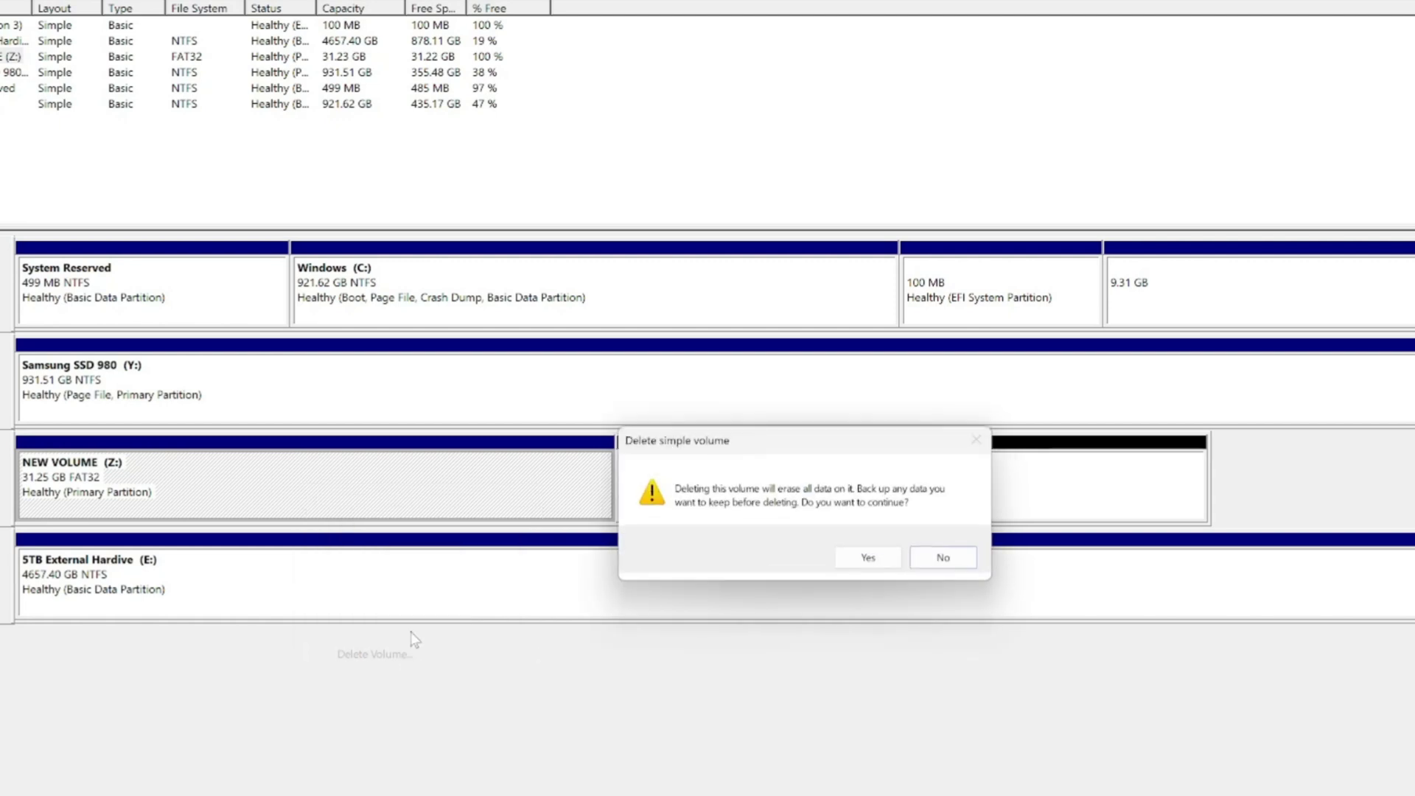
left_click(924, 661)
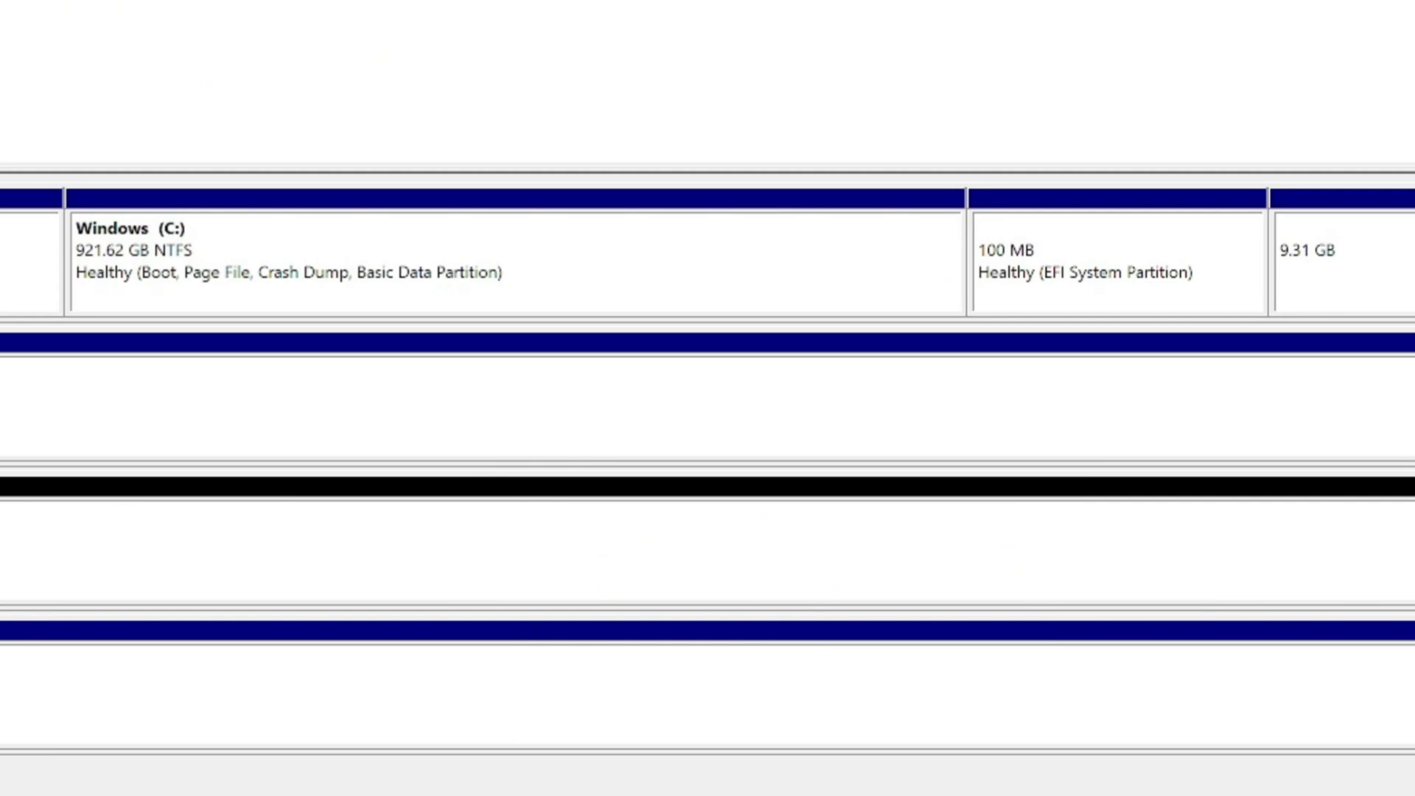
Step: Start a new simple volume in the unallocated space, sized 32000 MB with drive letter X
right_click(4, 549)
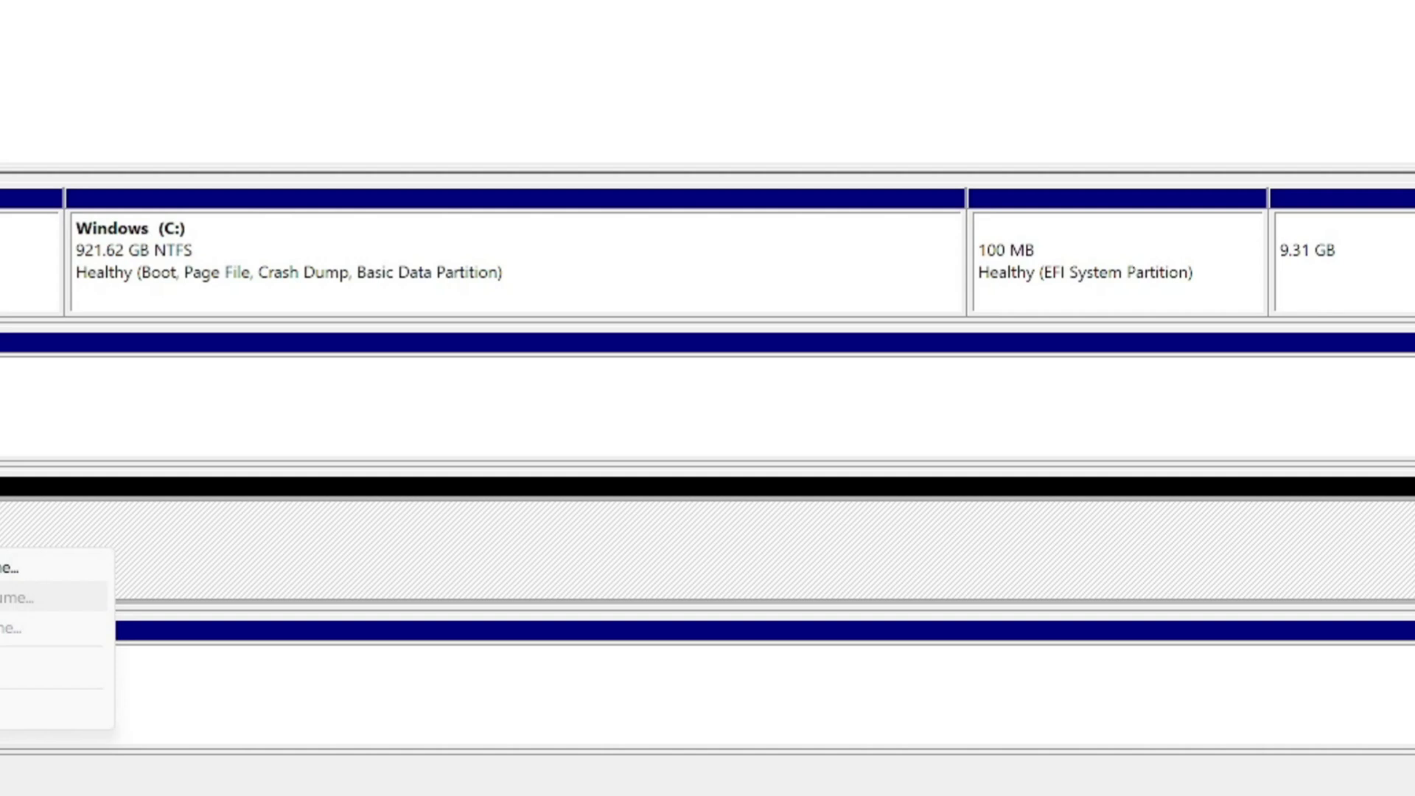
left_click(9, 568)
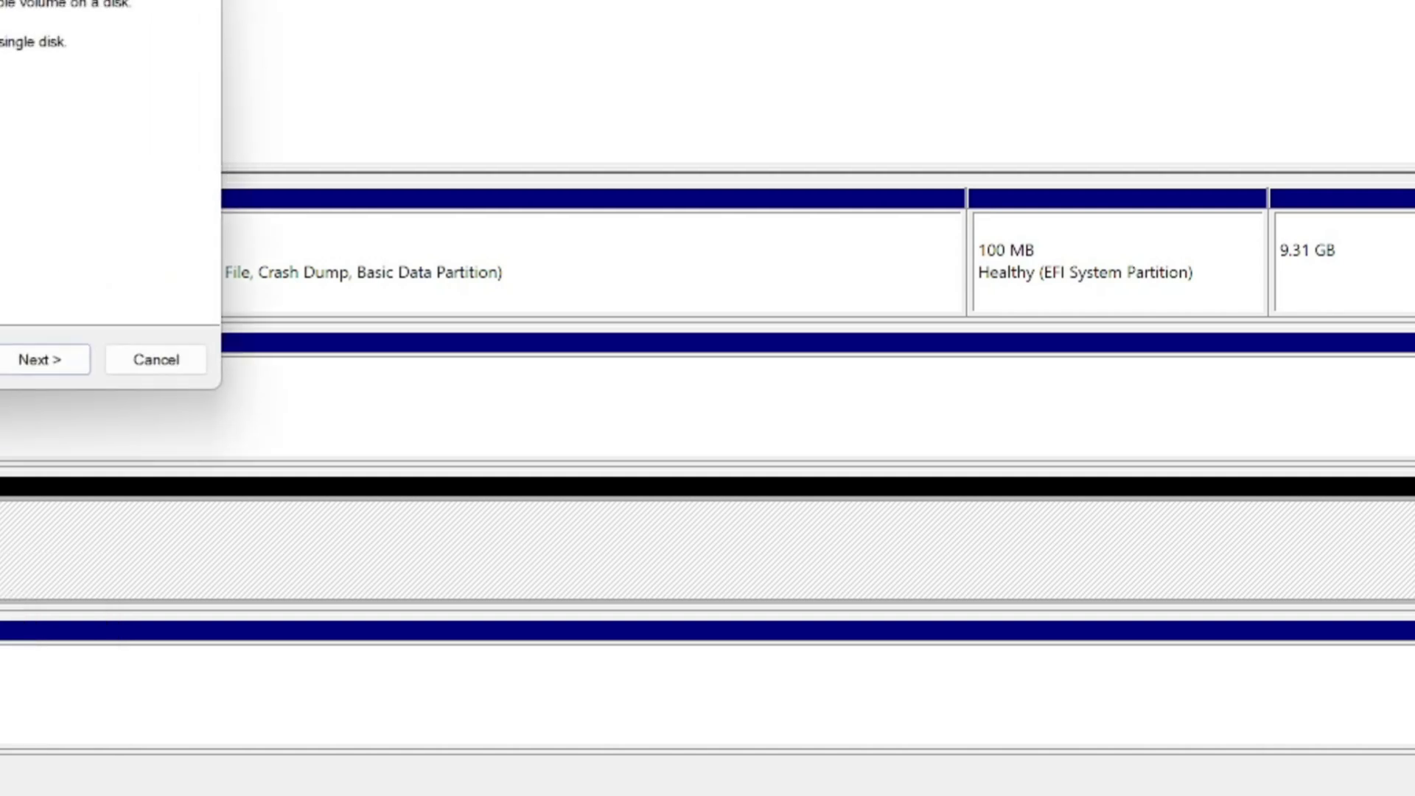
left_click(74, 370)
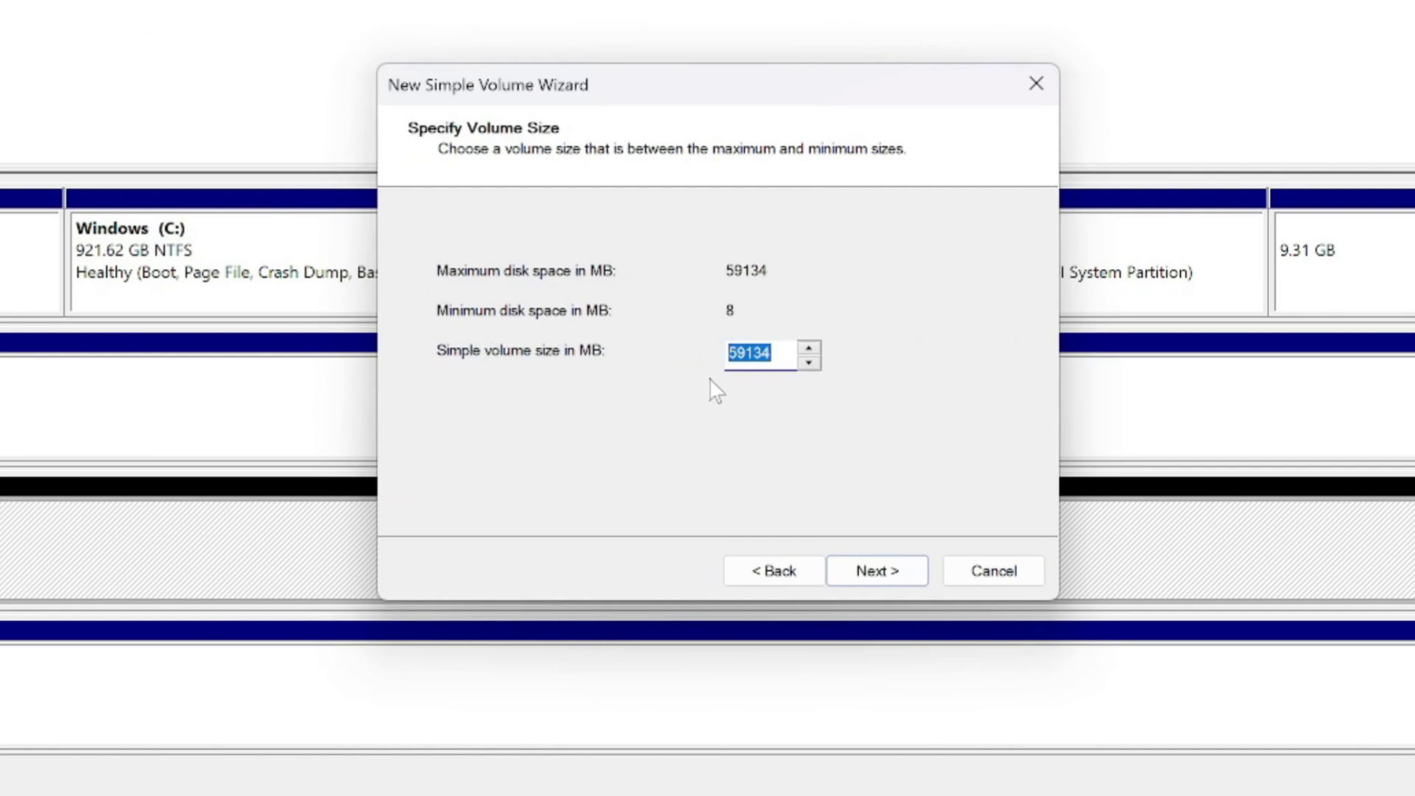
type("32000")
left_click(892, 573)
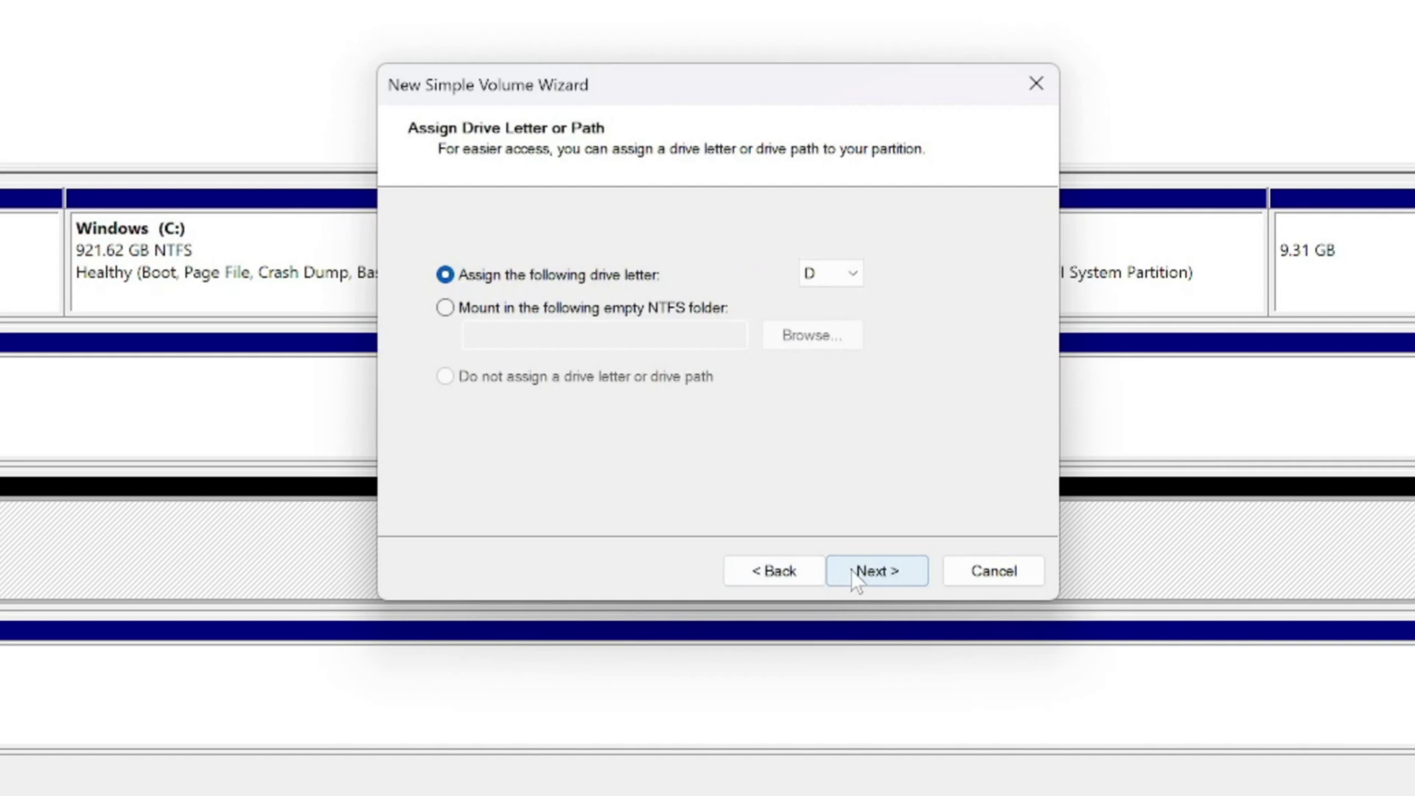
left_click(852, 278)
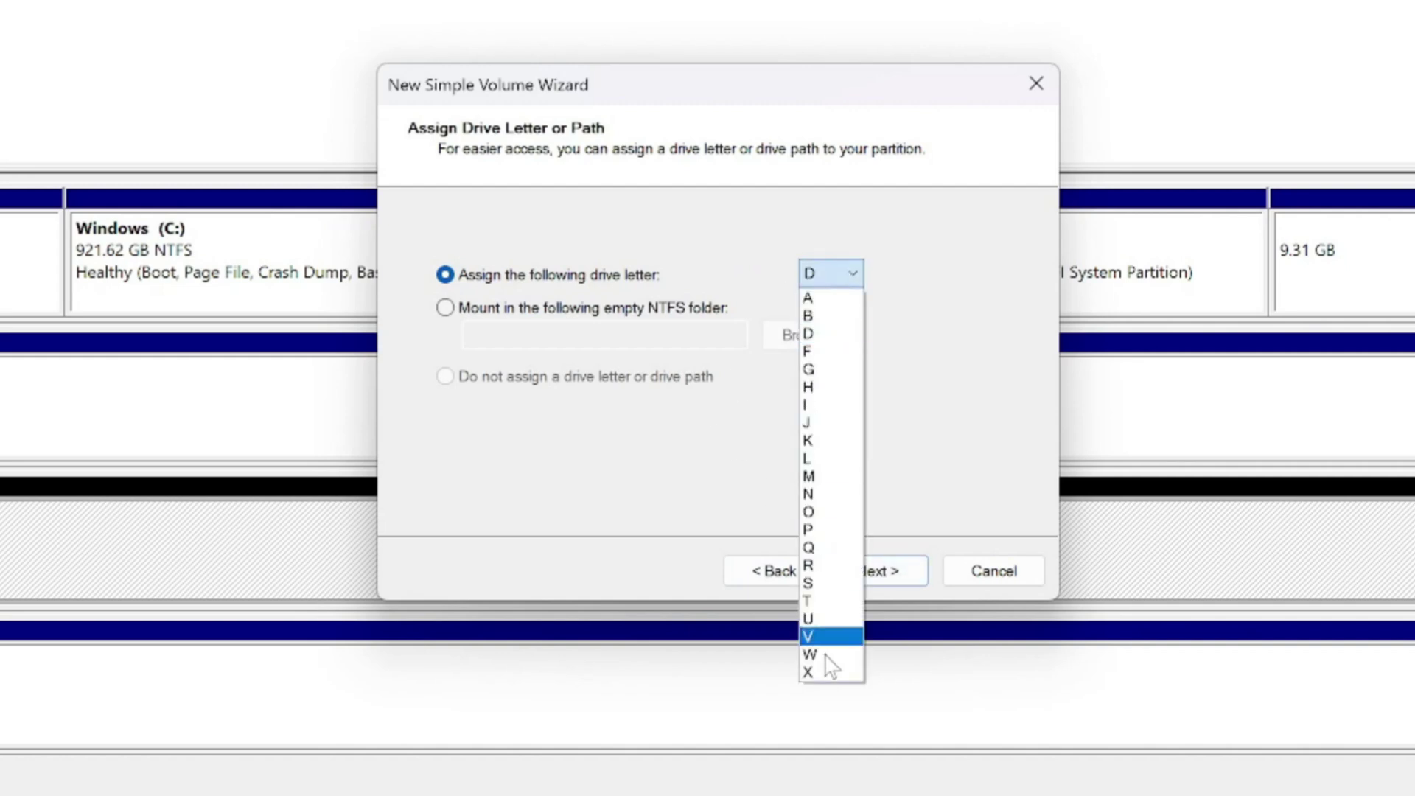
left_click(830, 671)
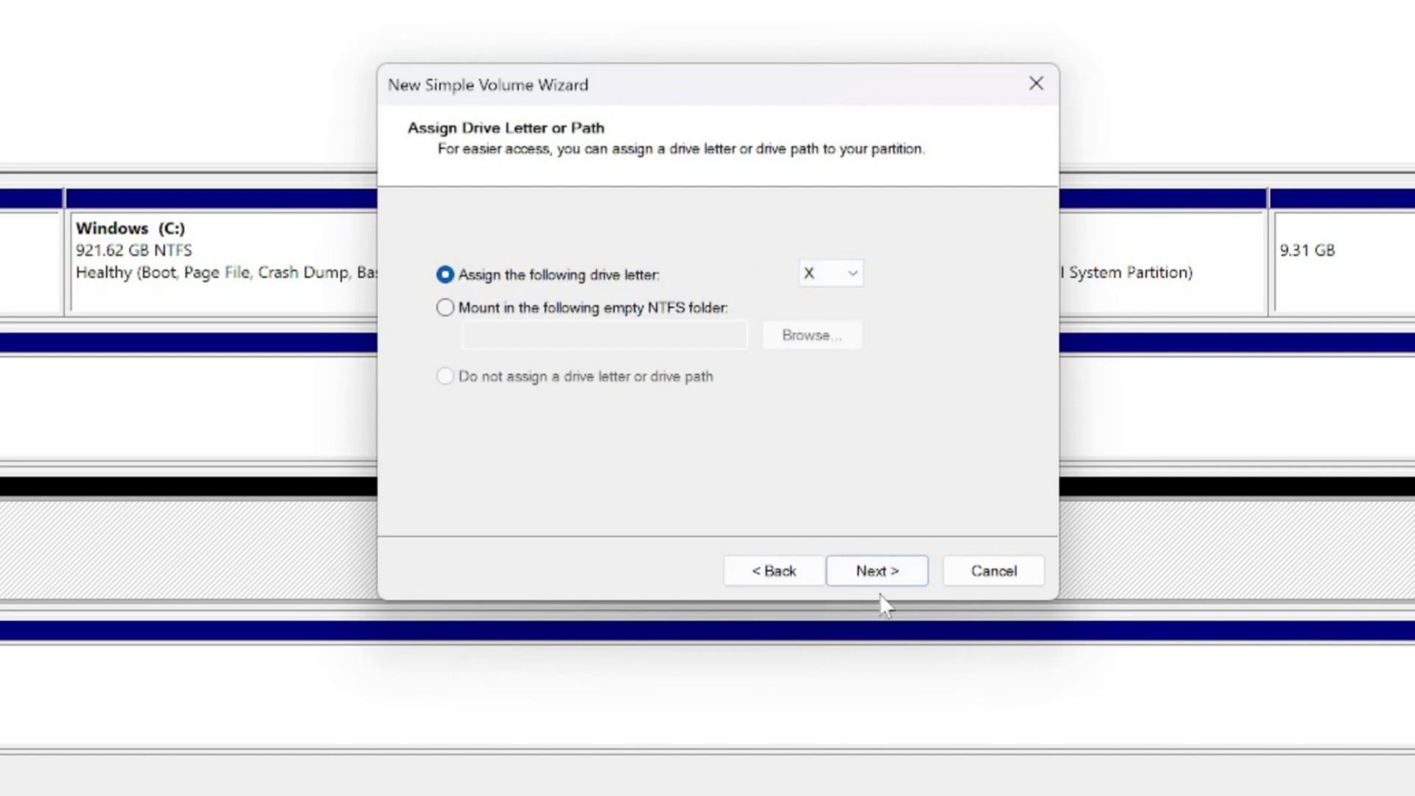
left_click(896, 574)
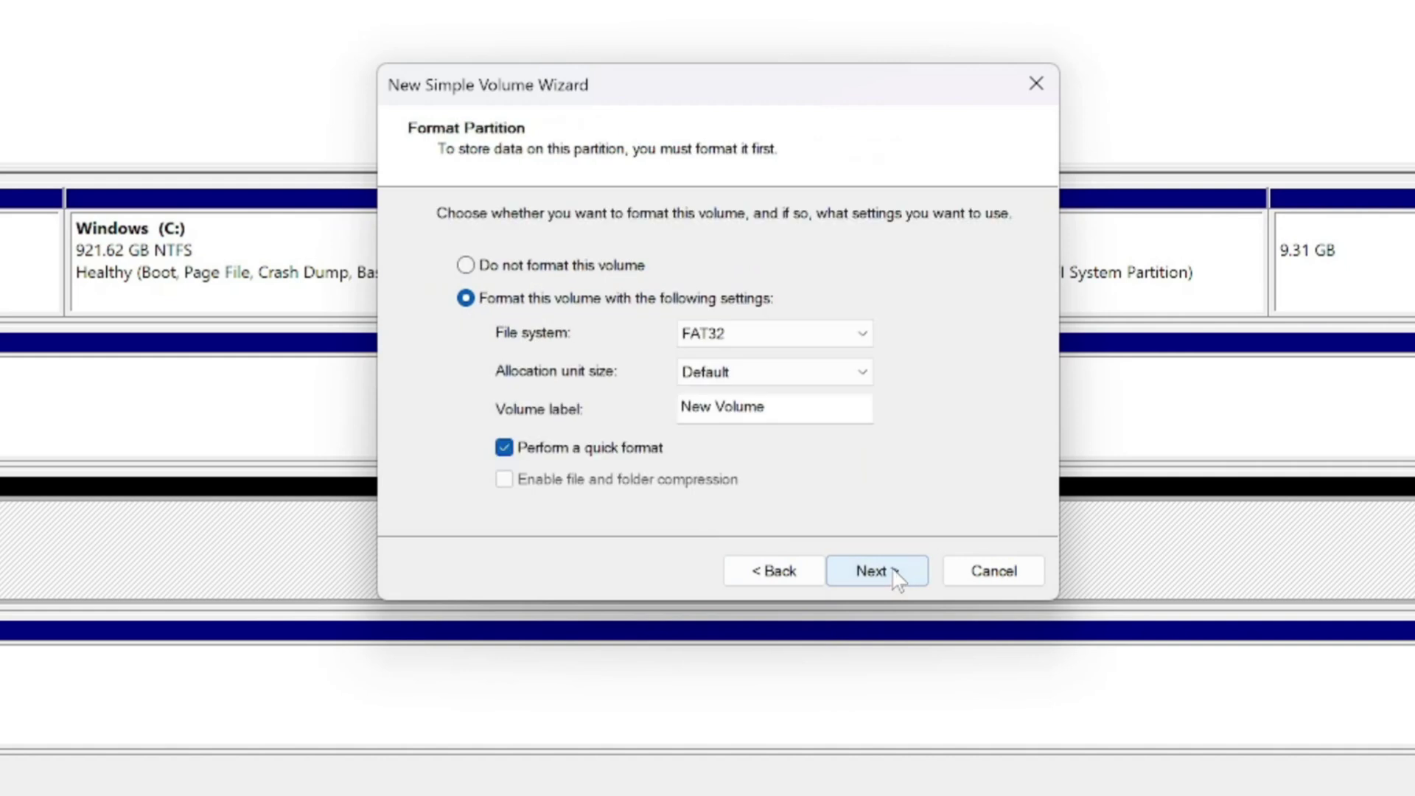
Step: Keep FAT32 with quick format and continue to the summary page
left_click(728, 341)
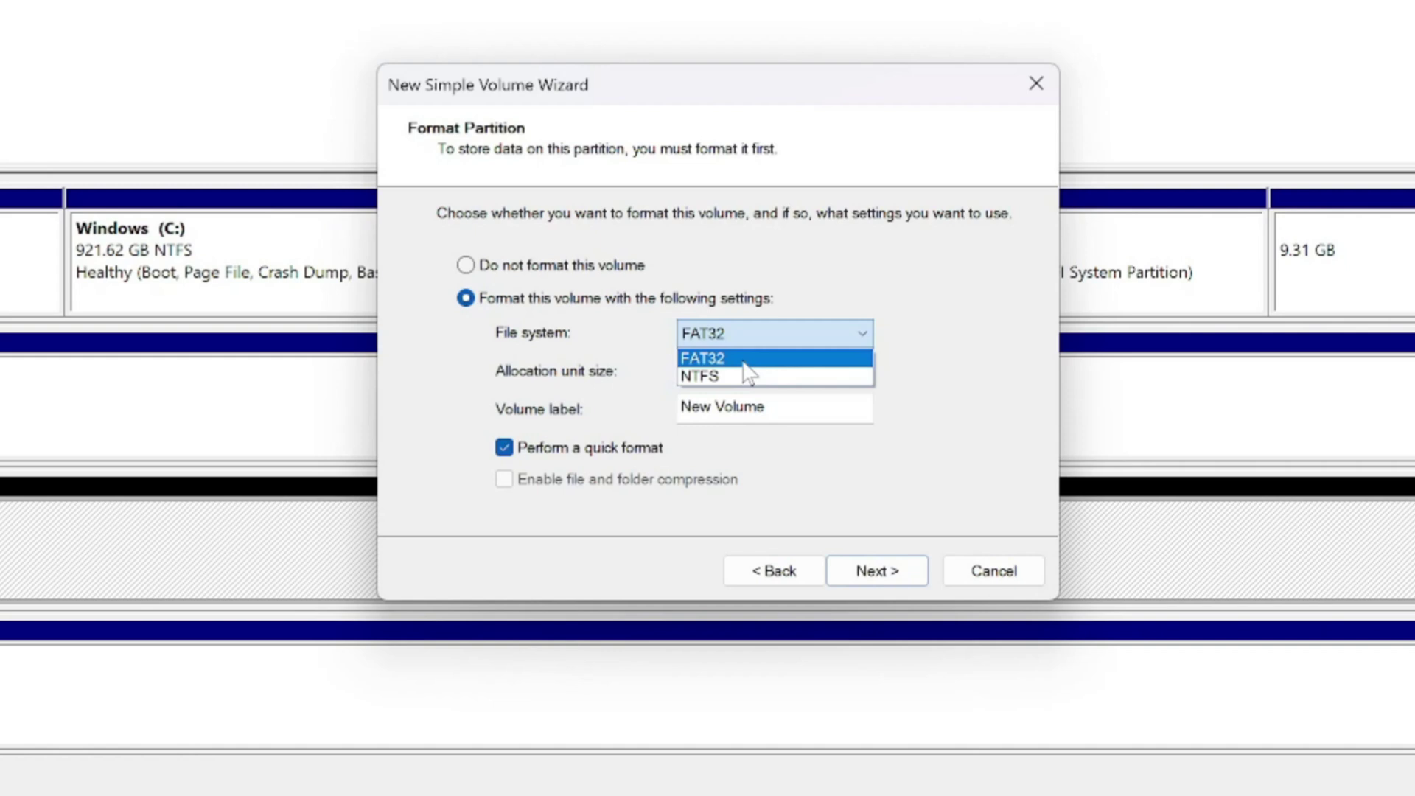
left_click(743, 360)
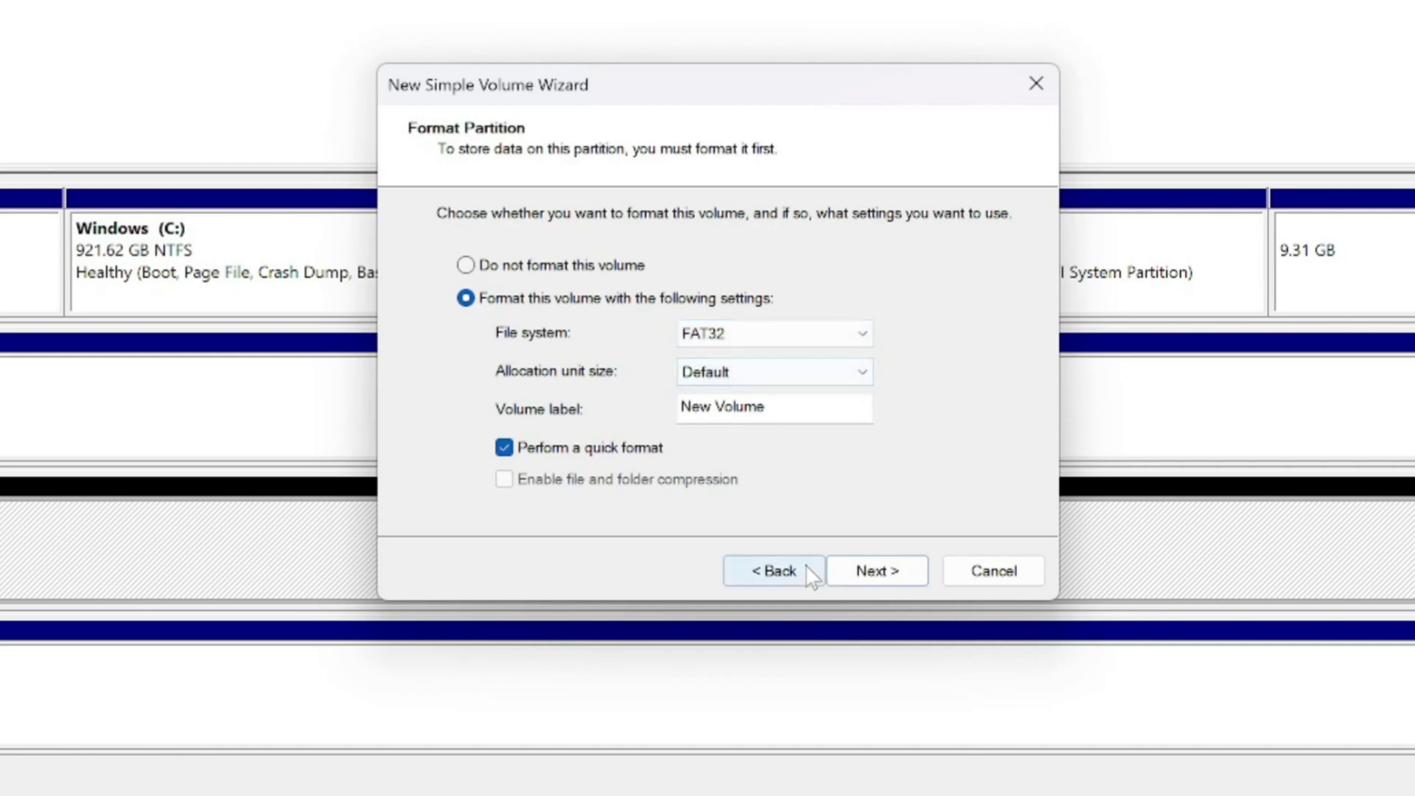
left_click(889, 572)
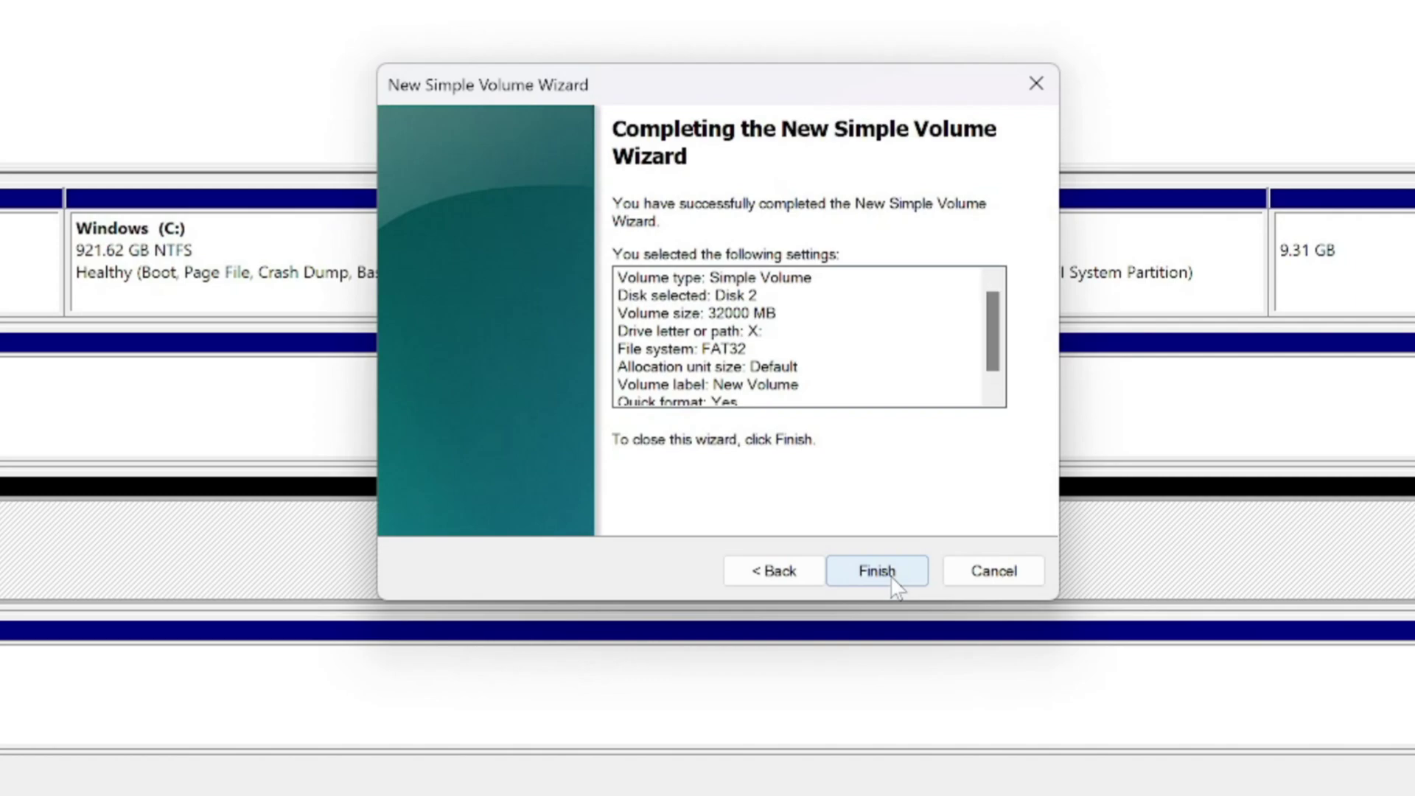
Step: Finish the wizard and check the new 31.25 GB FAT32 NEW VOLUME (X:) partition
left_click(889, 576)
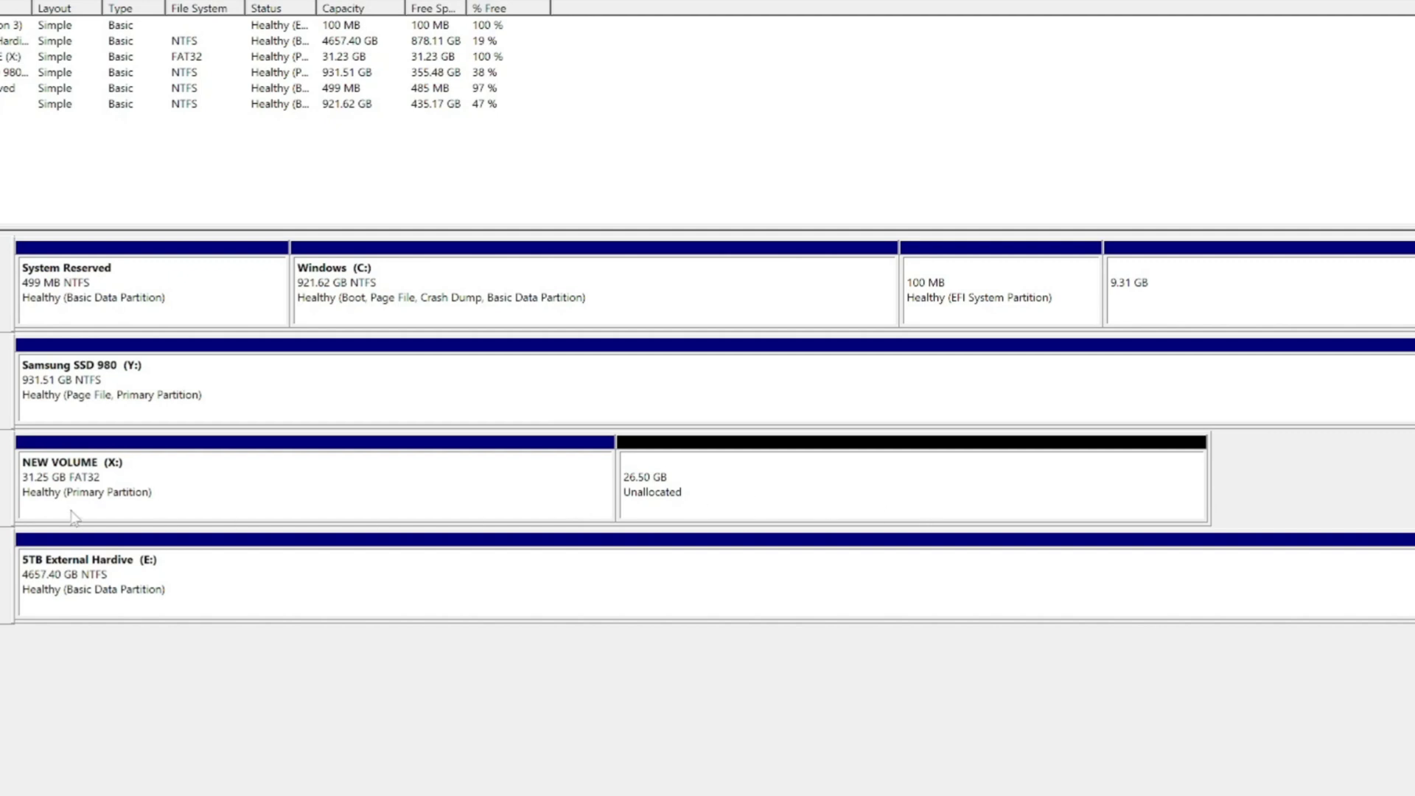
right_click(411, 495)
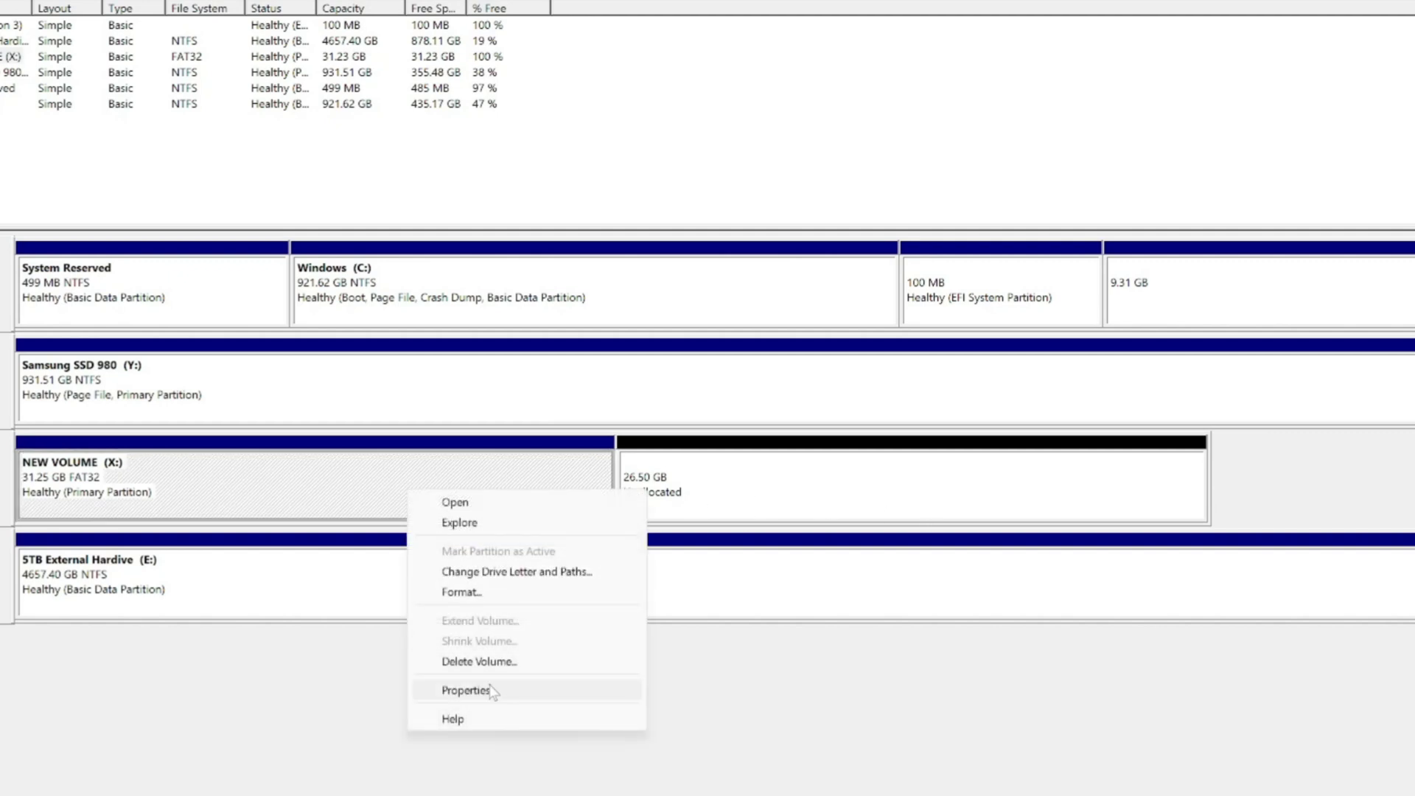
left_click(205, 743)
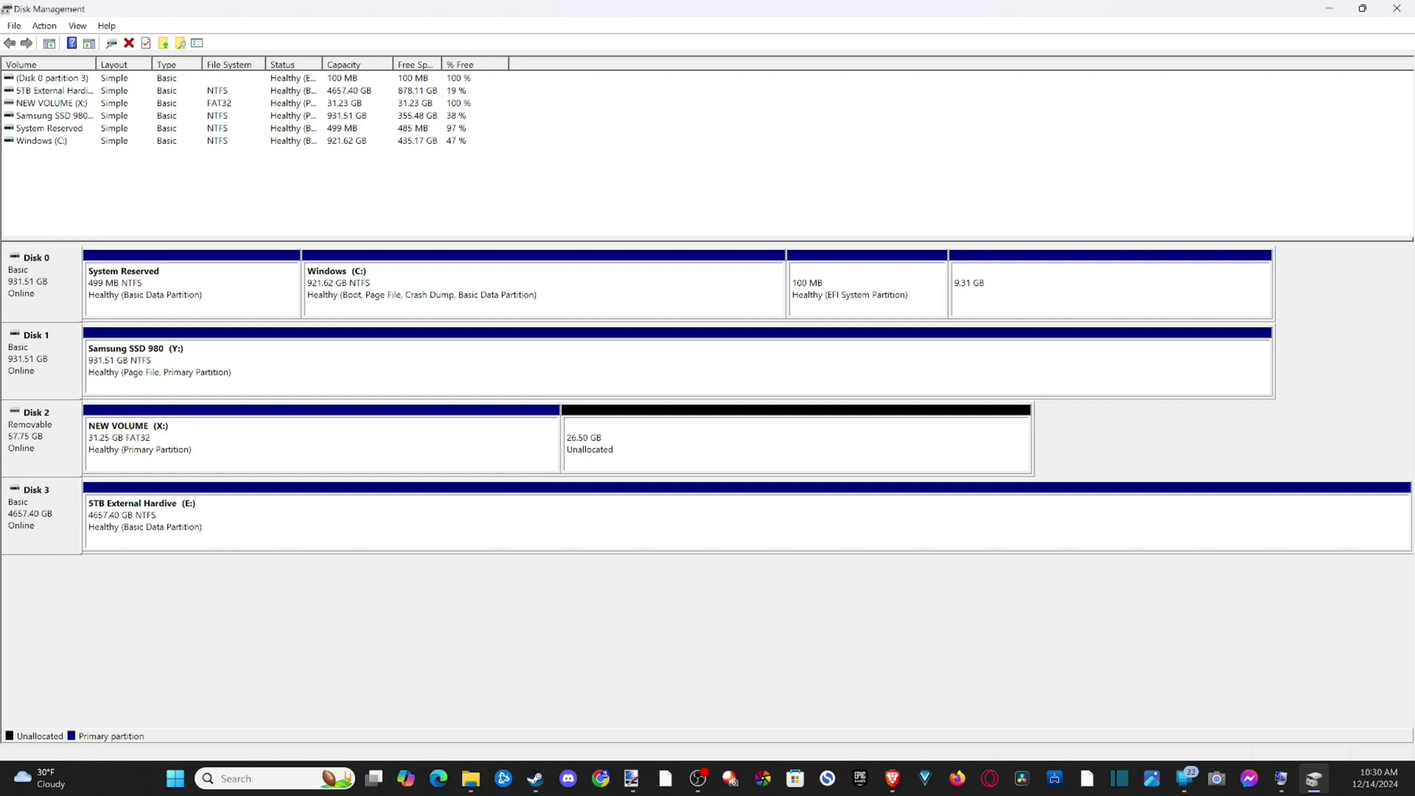
Step: Open the mb_bios zip folder and copy B450MDS3H.F67d onto NEW VOLUME (X:)
left_click(1330, 9)
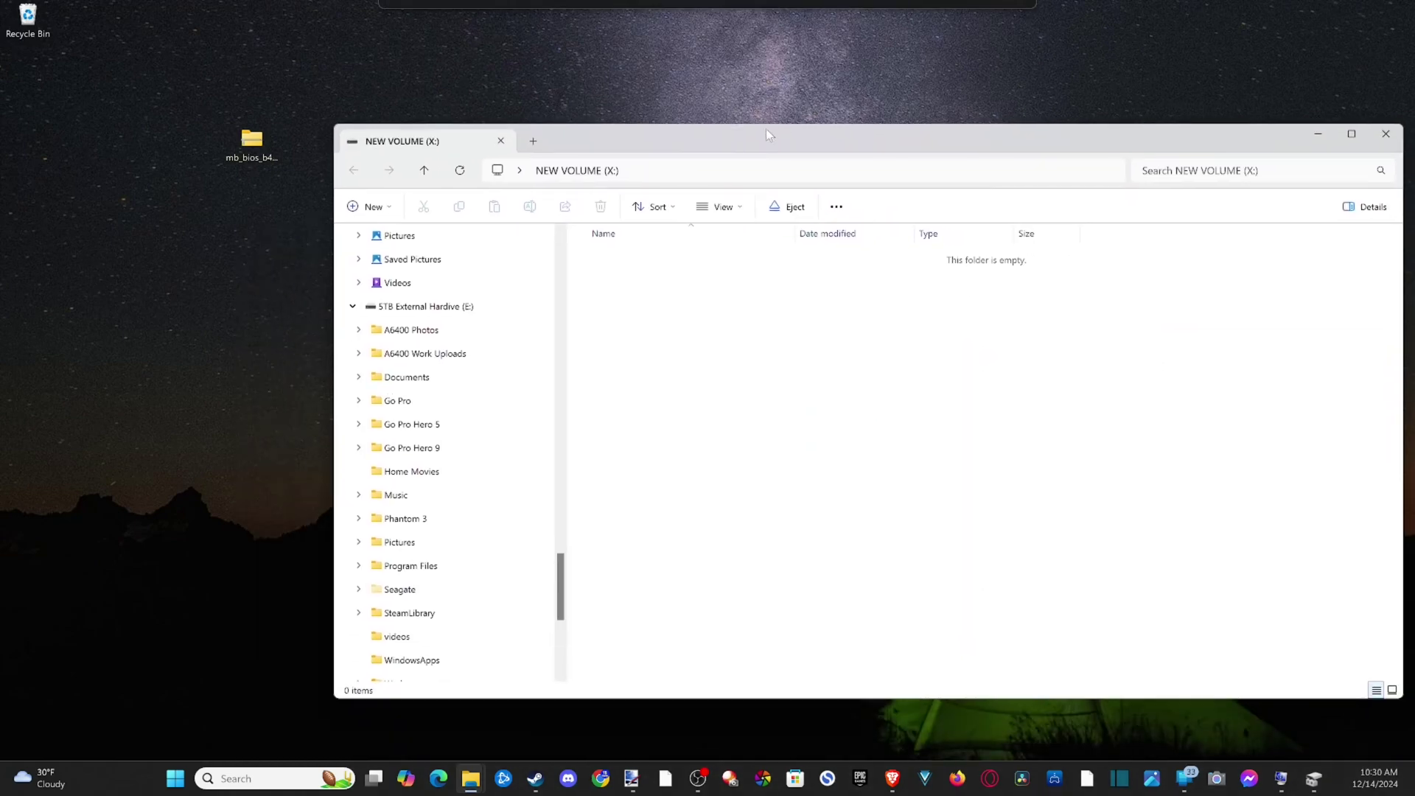
left_click(240, 145)
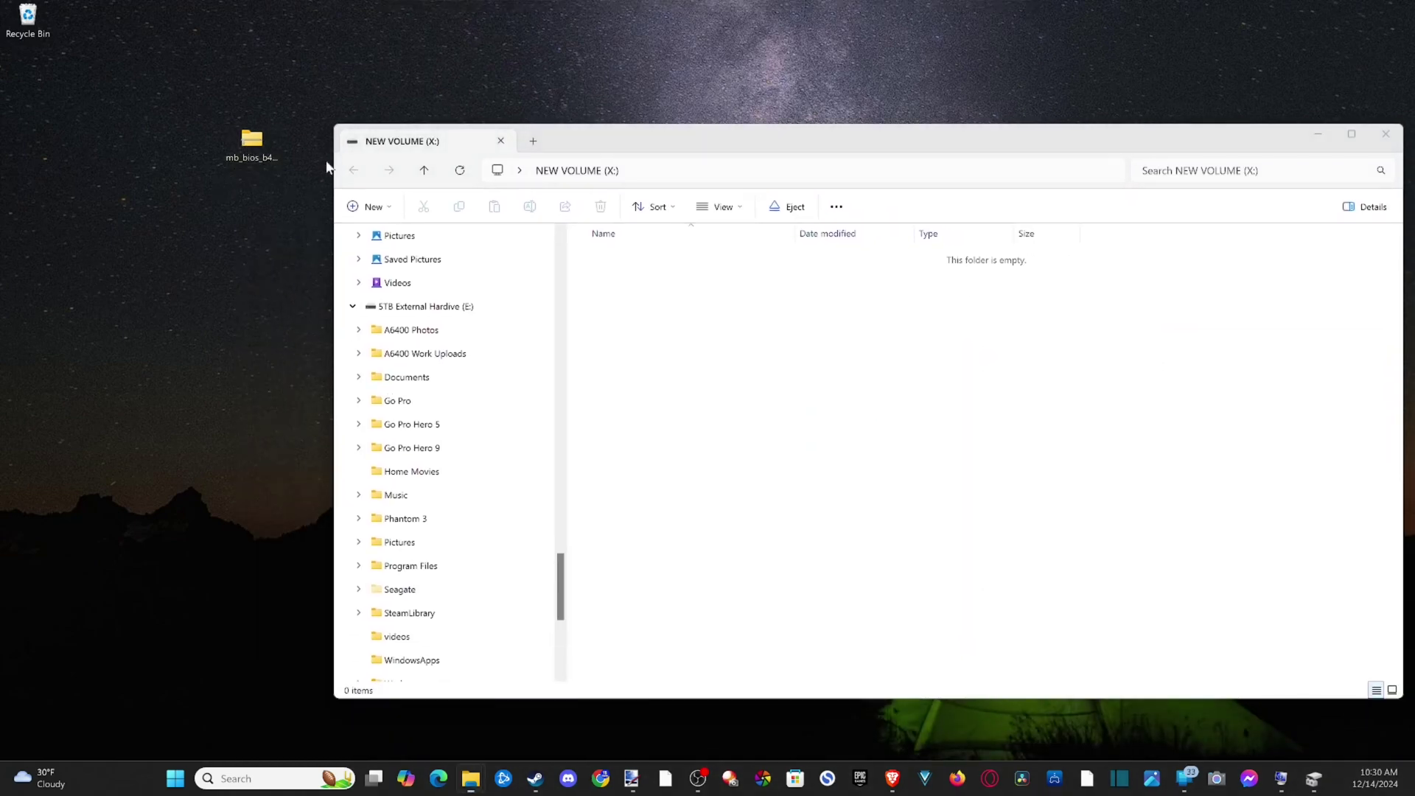
left_click_drag(1411, 164, 336, 285)
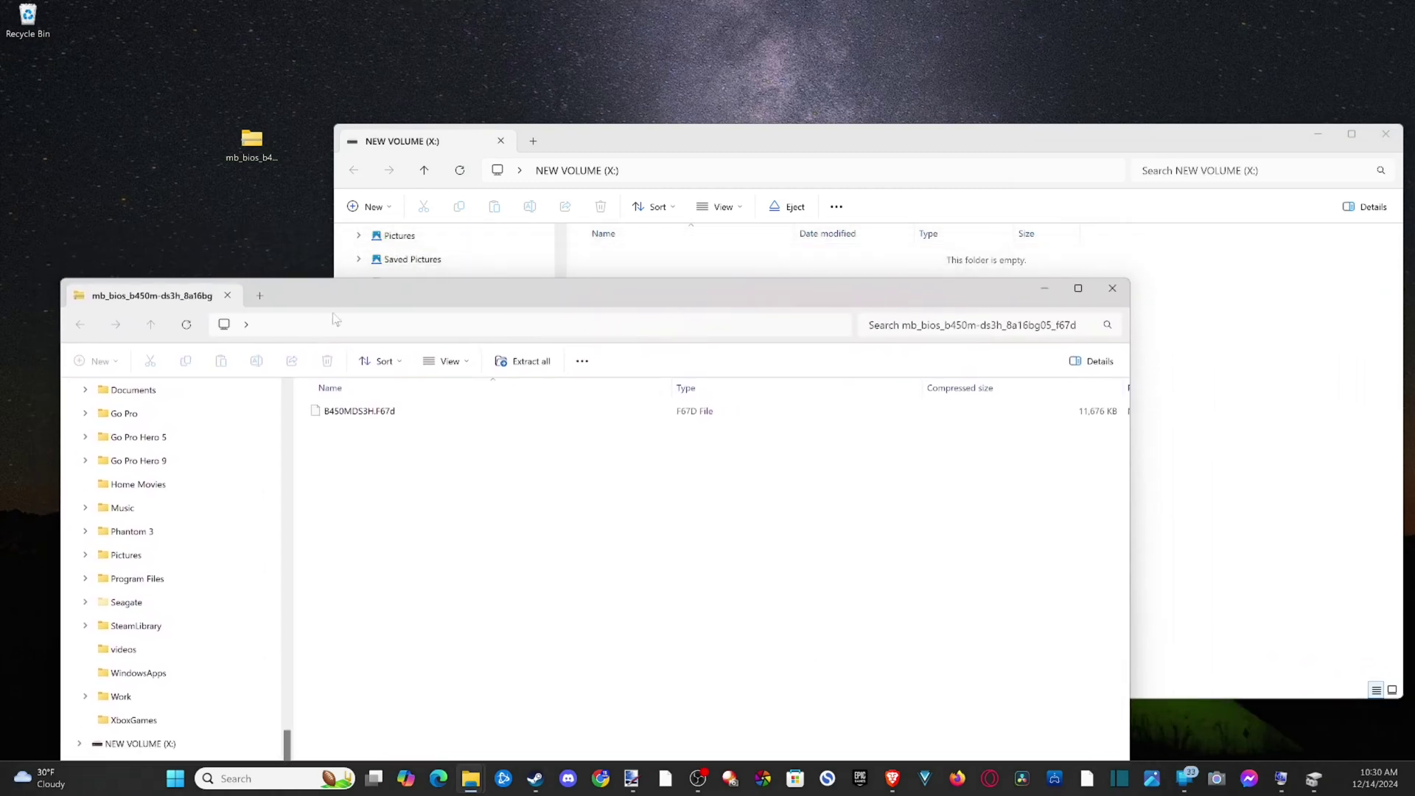
left_click_drag(346, 414, 1235, 341)
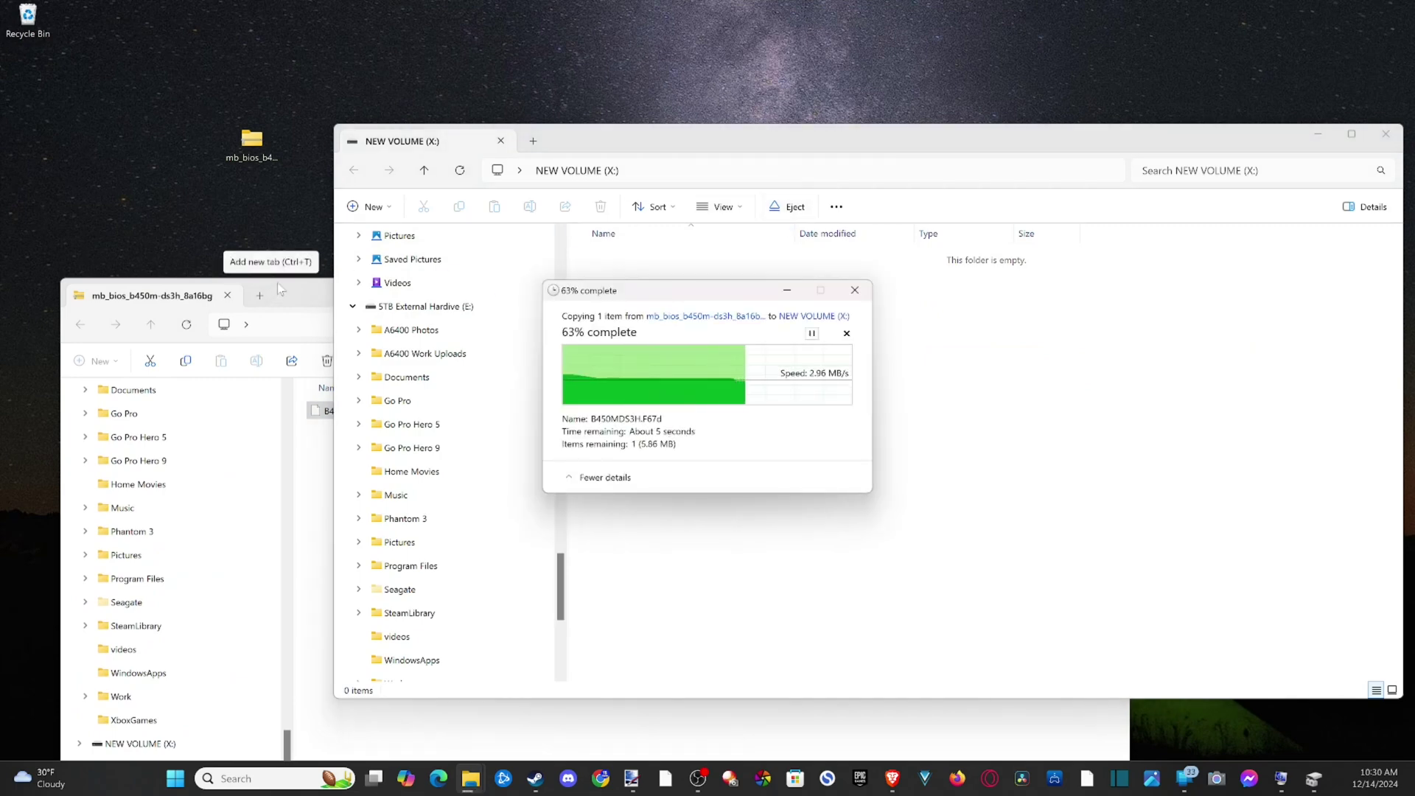
Step: Close the zip folder and NEW VOLUME (X:) windows
left_click_drag(299, 291, 666, 336)
key("alt+F4")
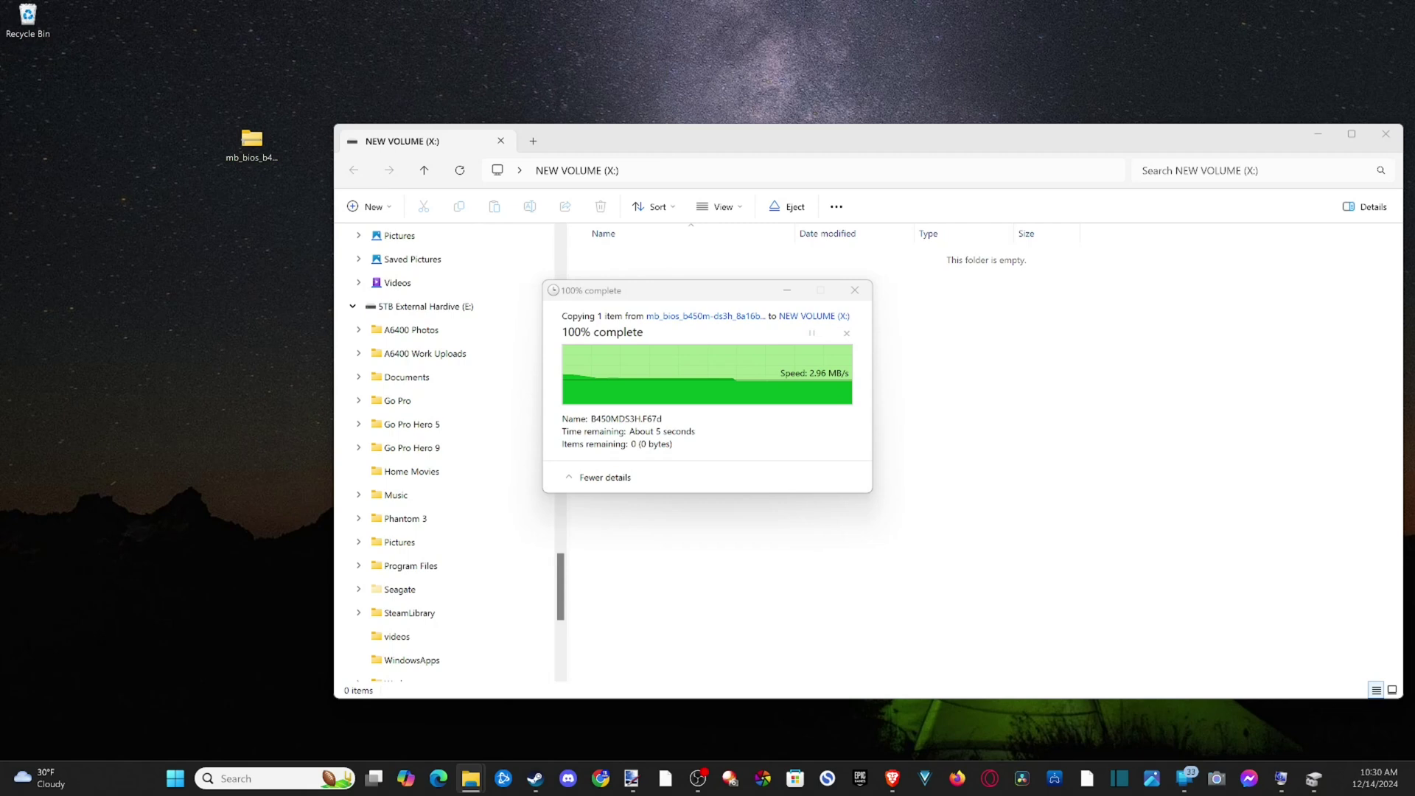
left_click_drag(1041, 159, 923, 168)
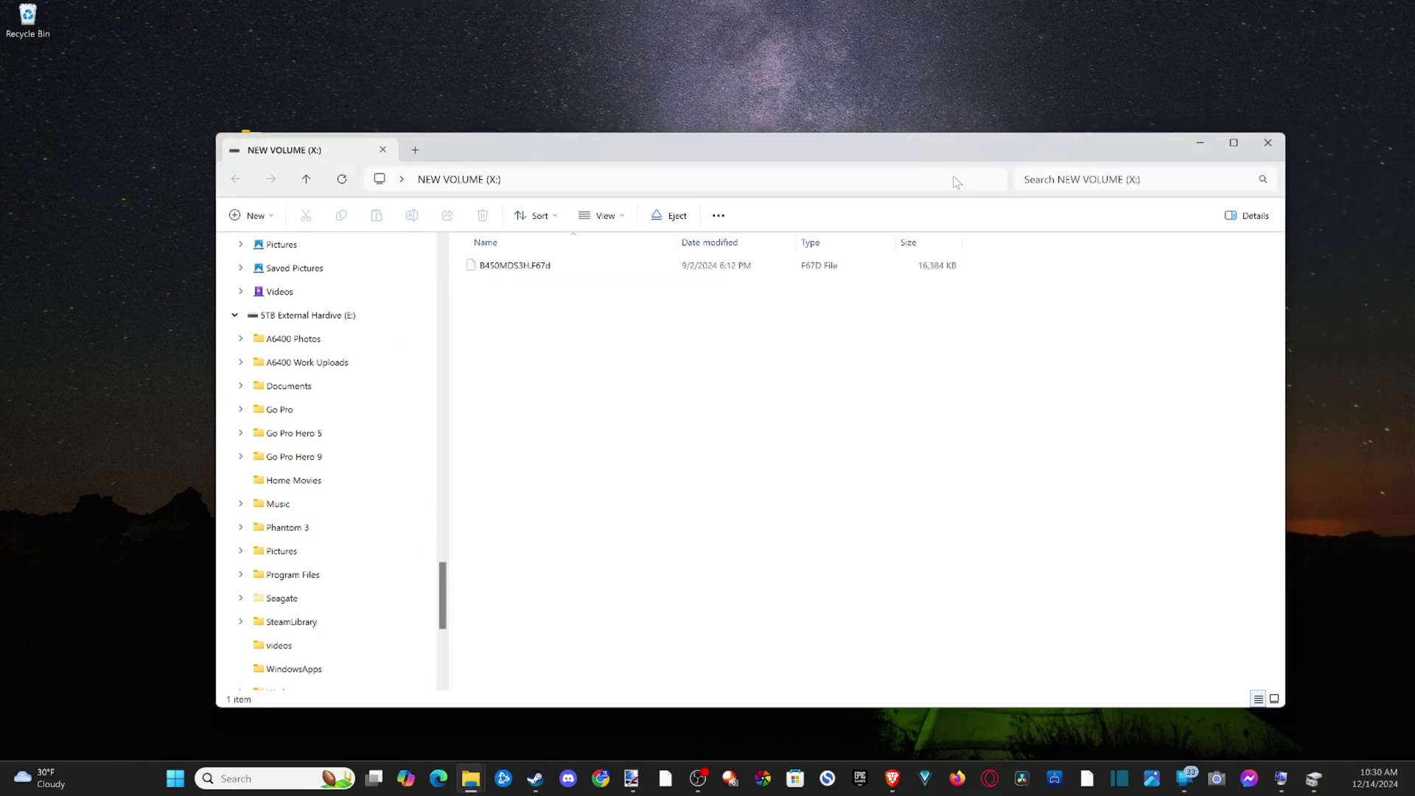
left_click(1268, 143)
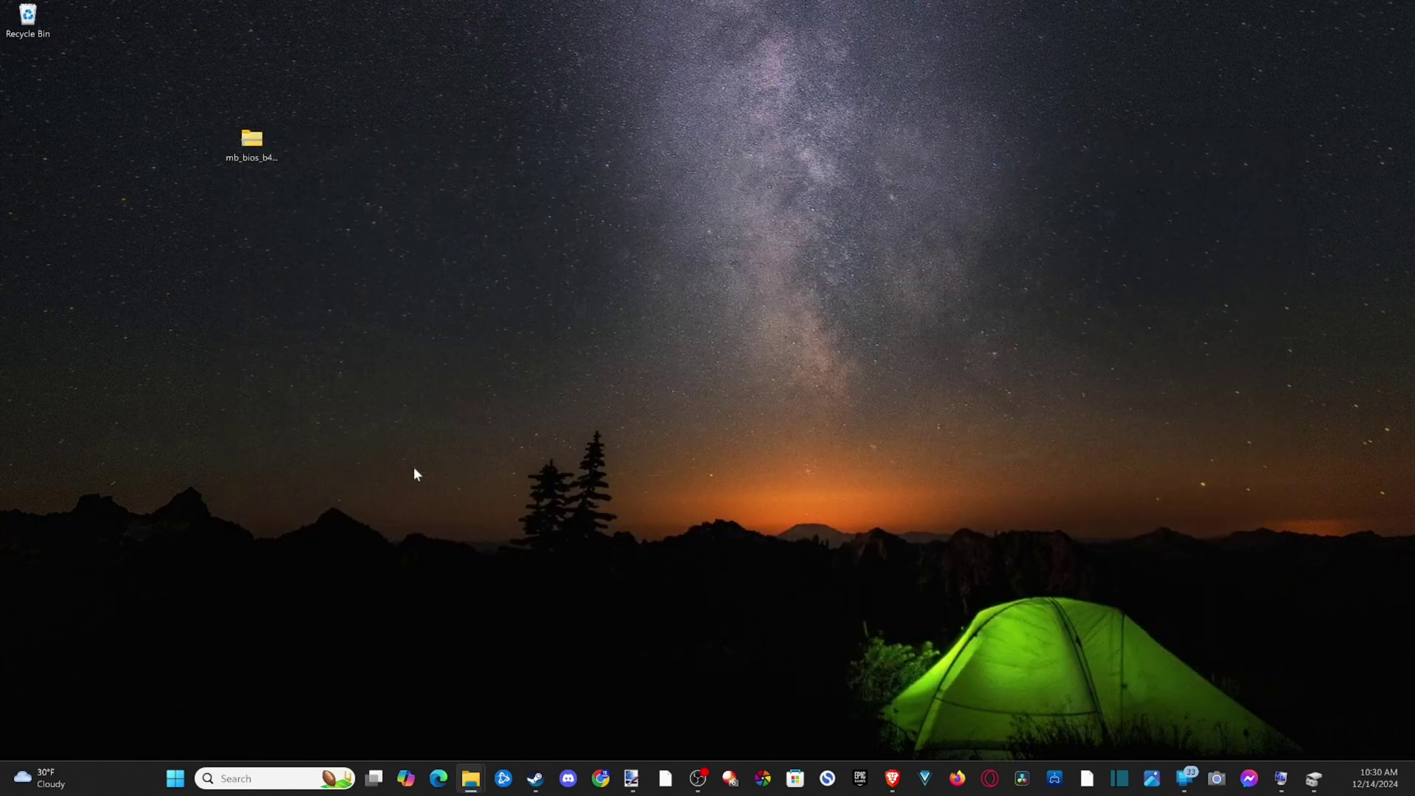
Step: Open Settings and go to Windows Update > Advanced options > Recovery
left_click(168, 791)
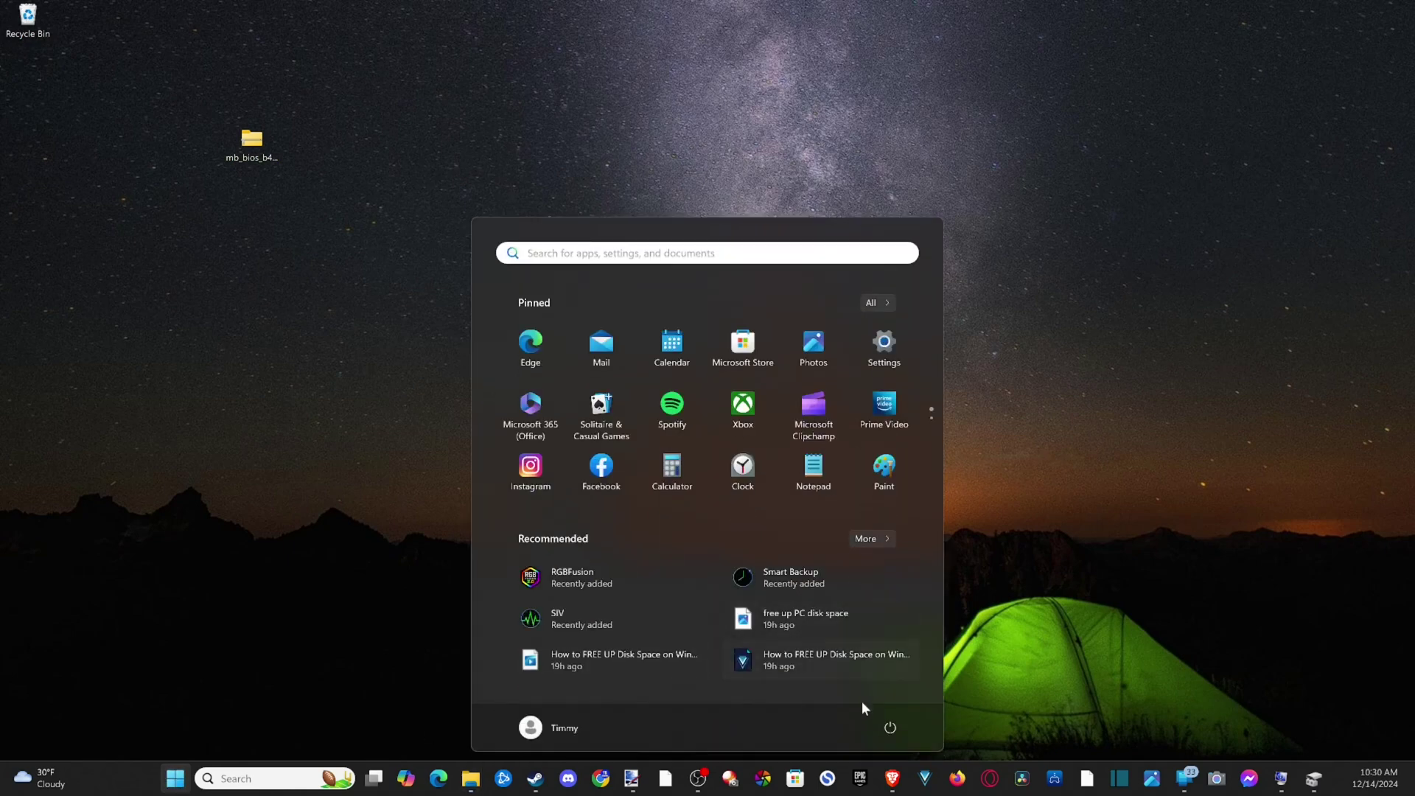
left_click(887, 355)
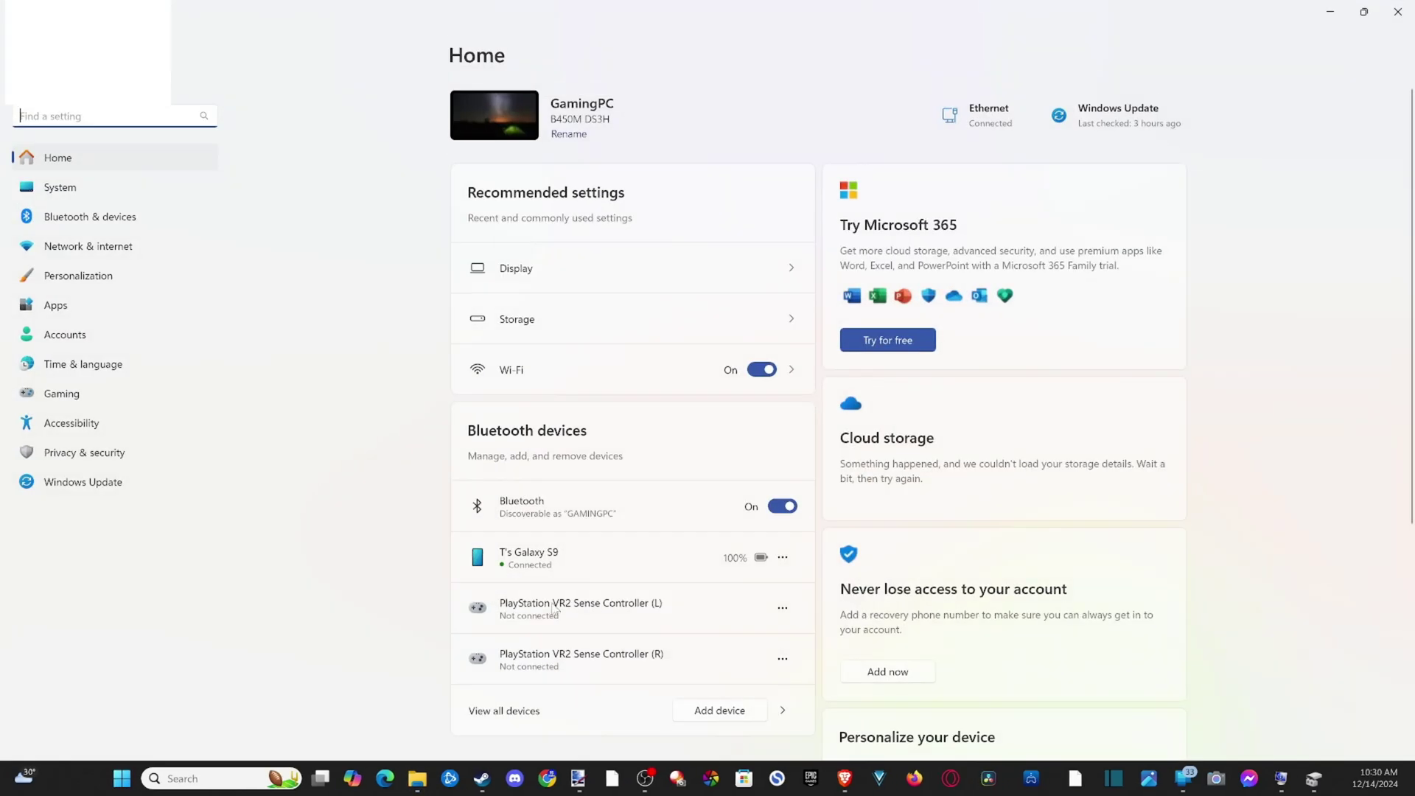
left_click(83, 483)
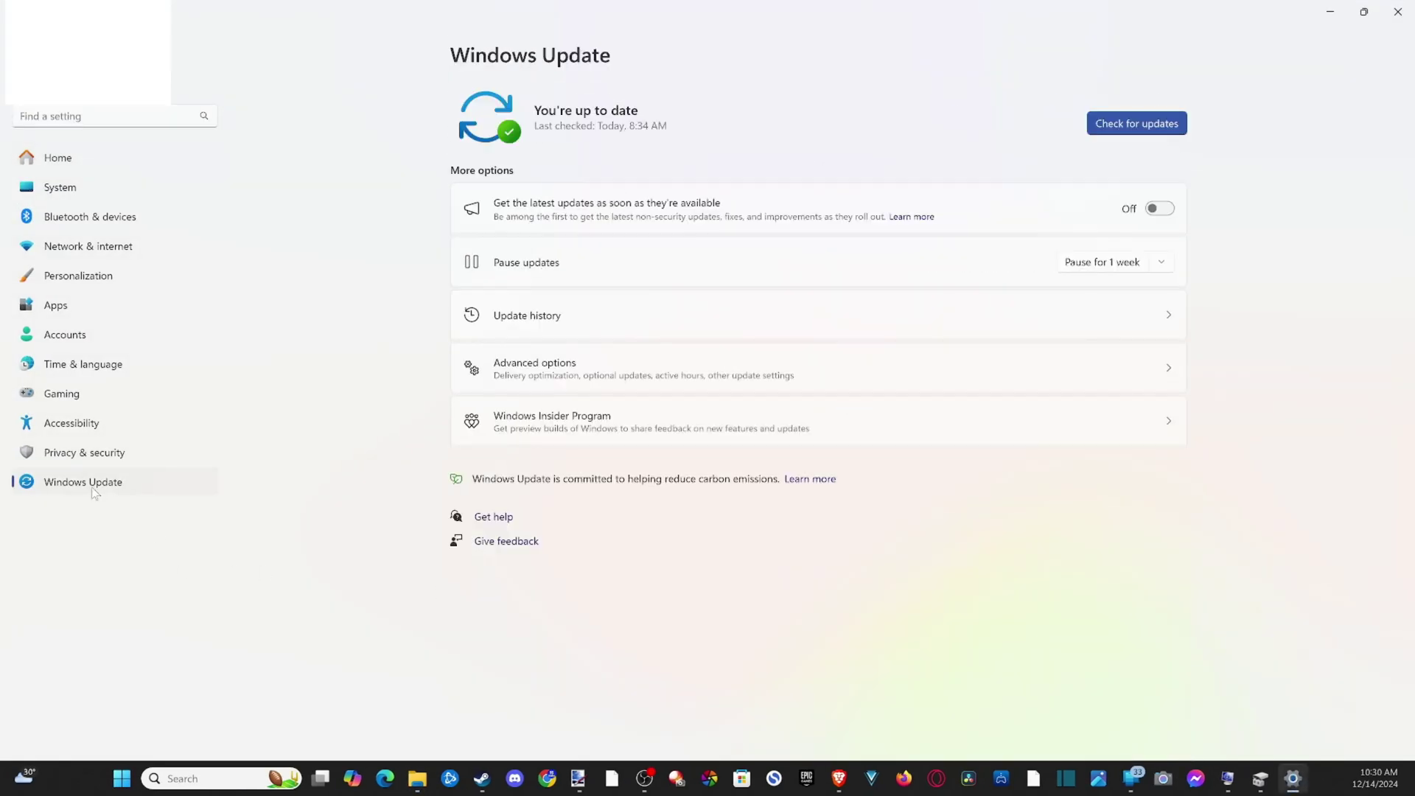
left_click(549, 381)
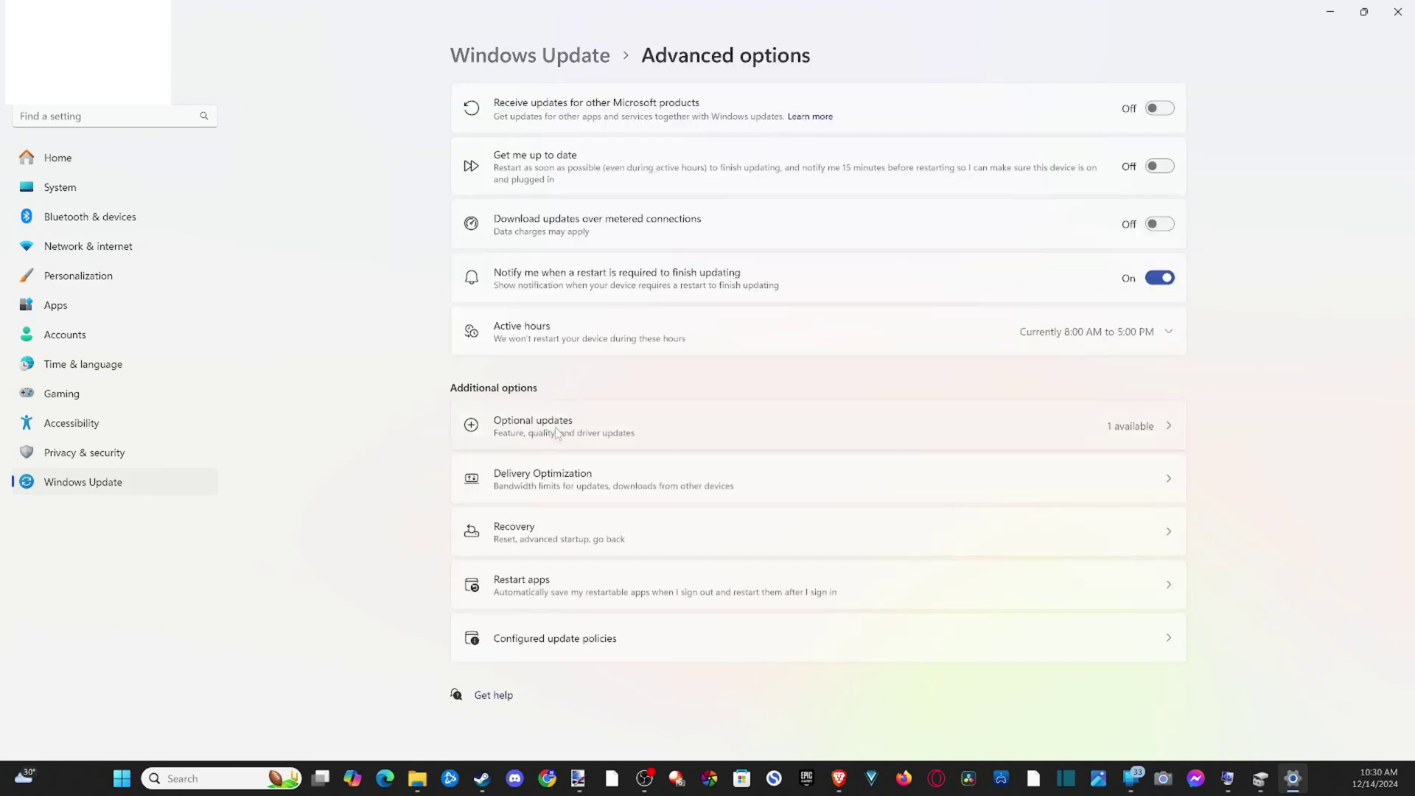
left_click(567, 534)
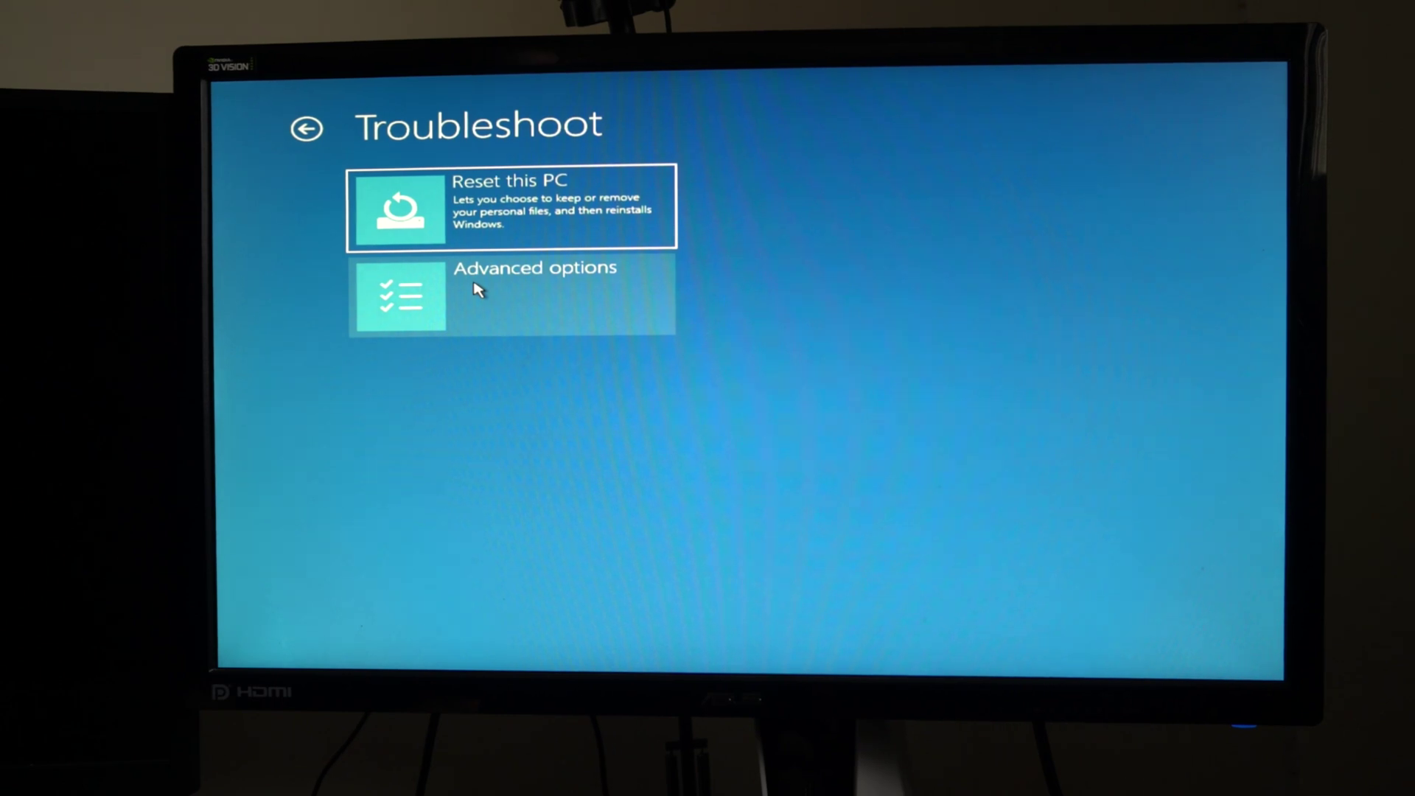
Step: Restart into UEFI Firmware Settings via Troubleshoot > Advanced options to reach the Gigabyte boot screen
left_click(477, 290)
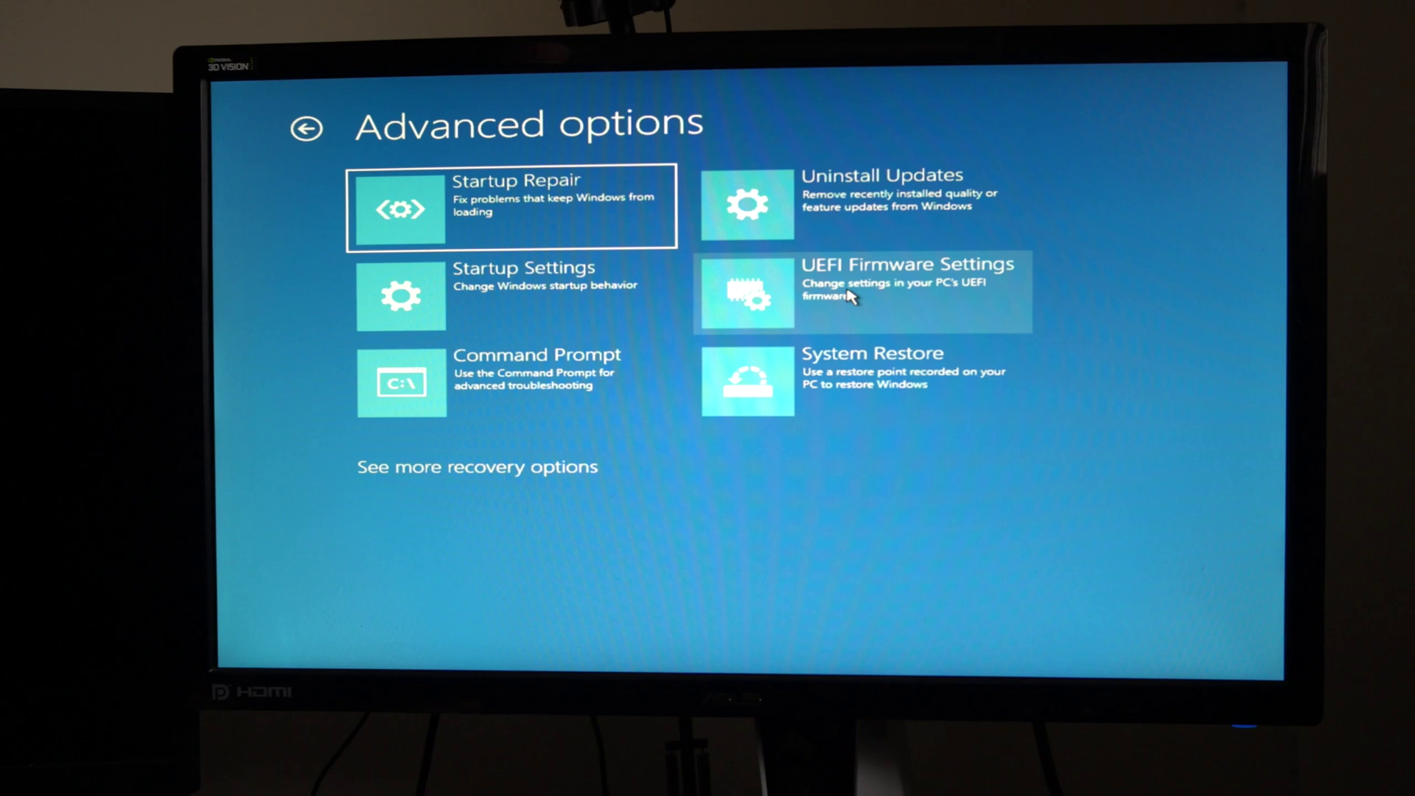
left_click(851, 296)
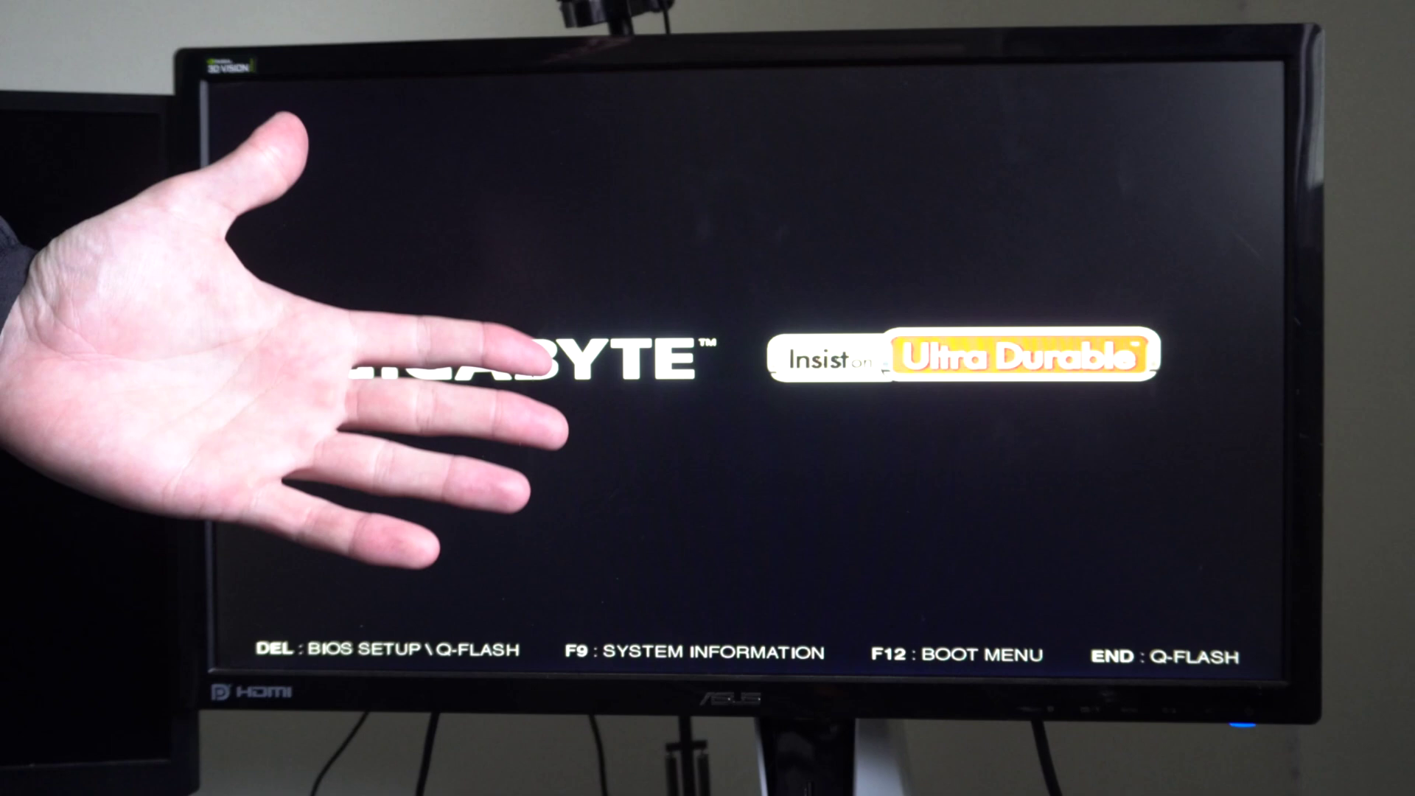
Step: Enter the BIOS with Del and start Q-Flash's Update BIOS task
key("Delete")
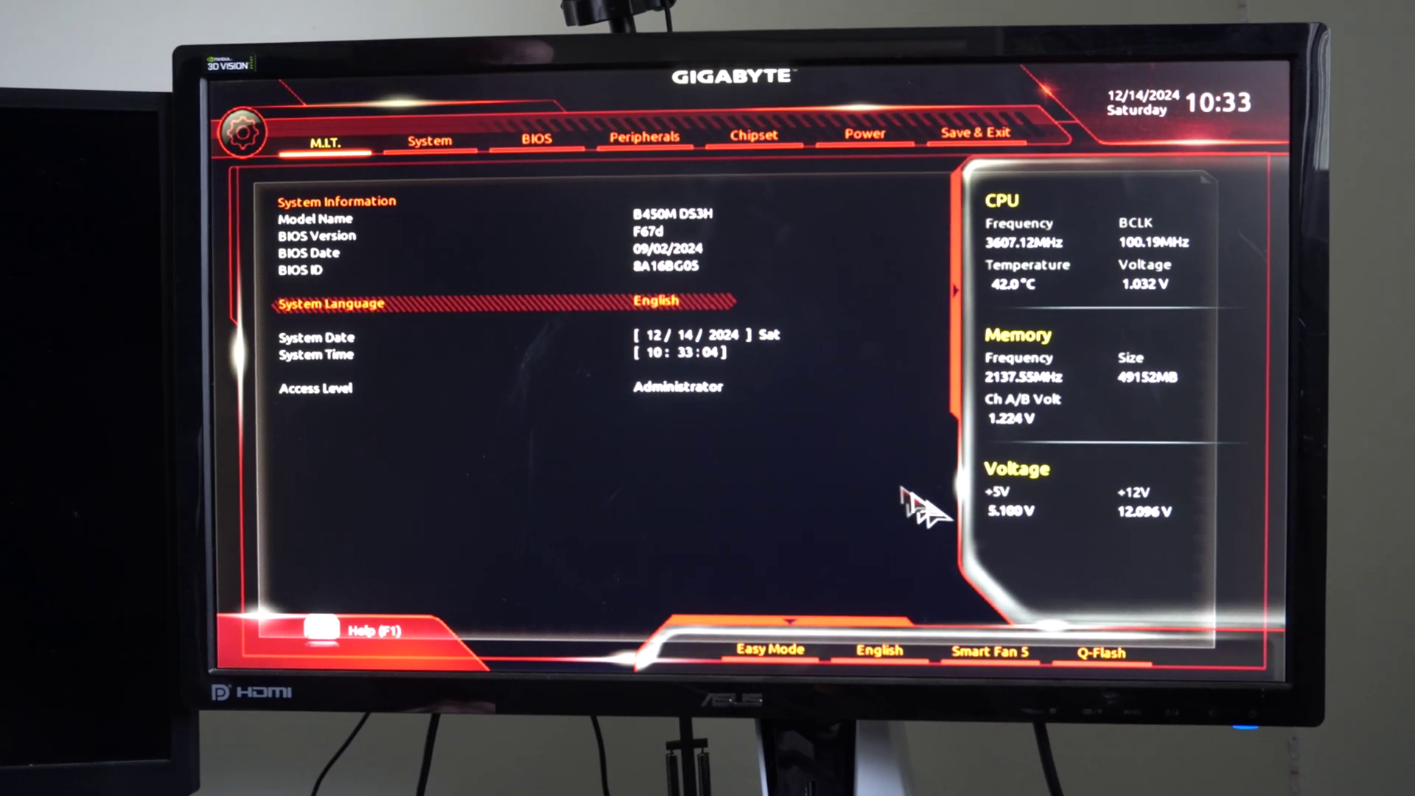
left_click(1079, 665)
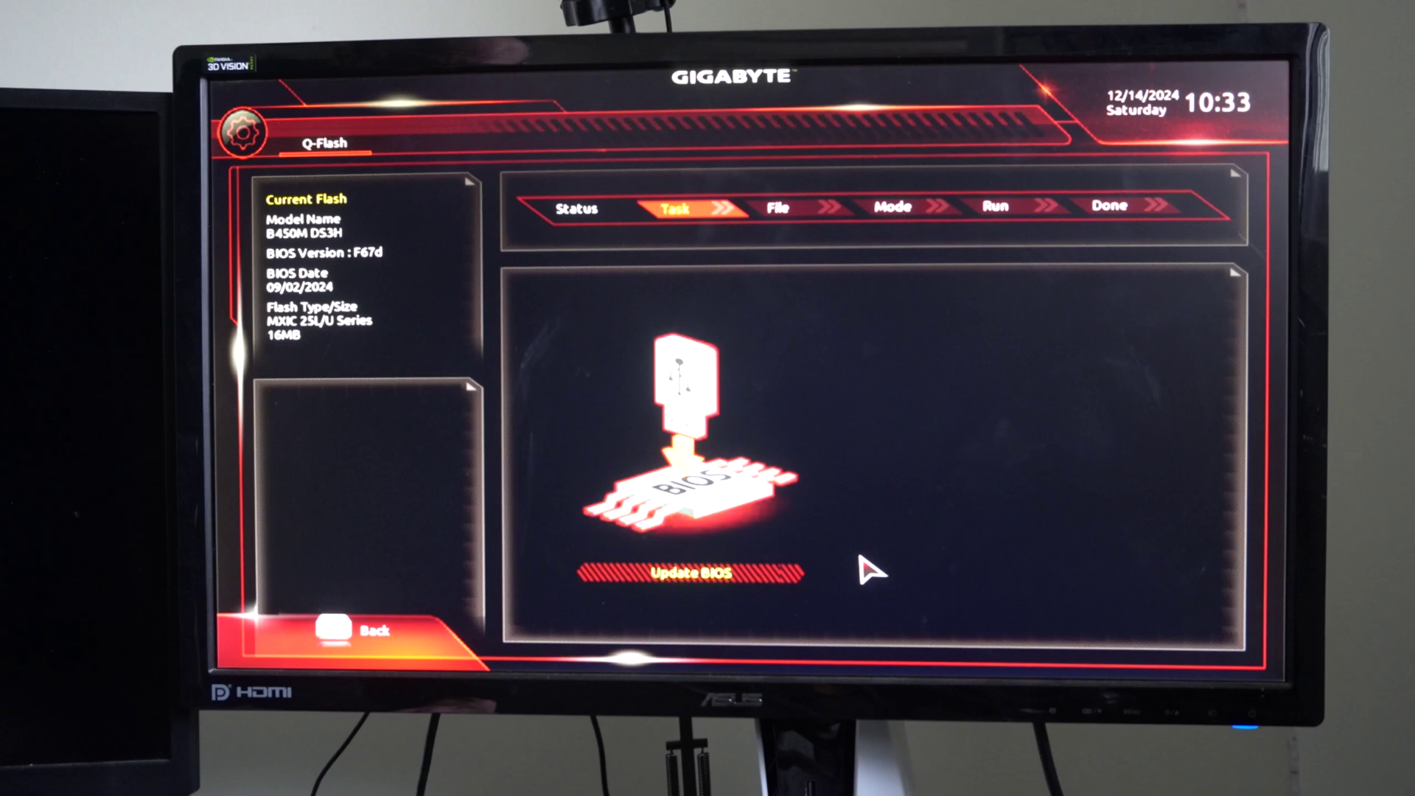
left_click(682, 575)
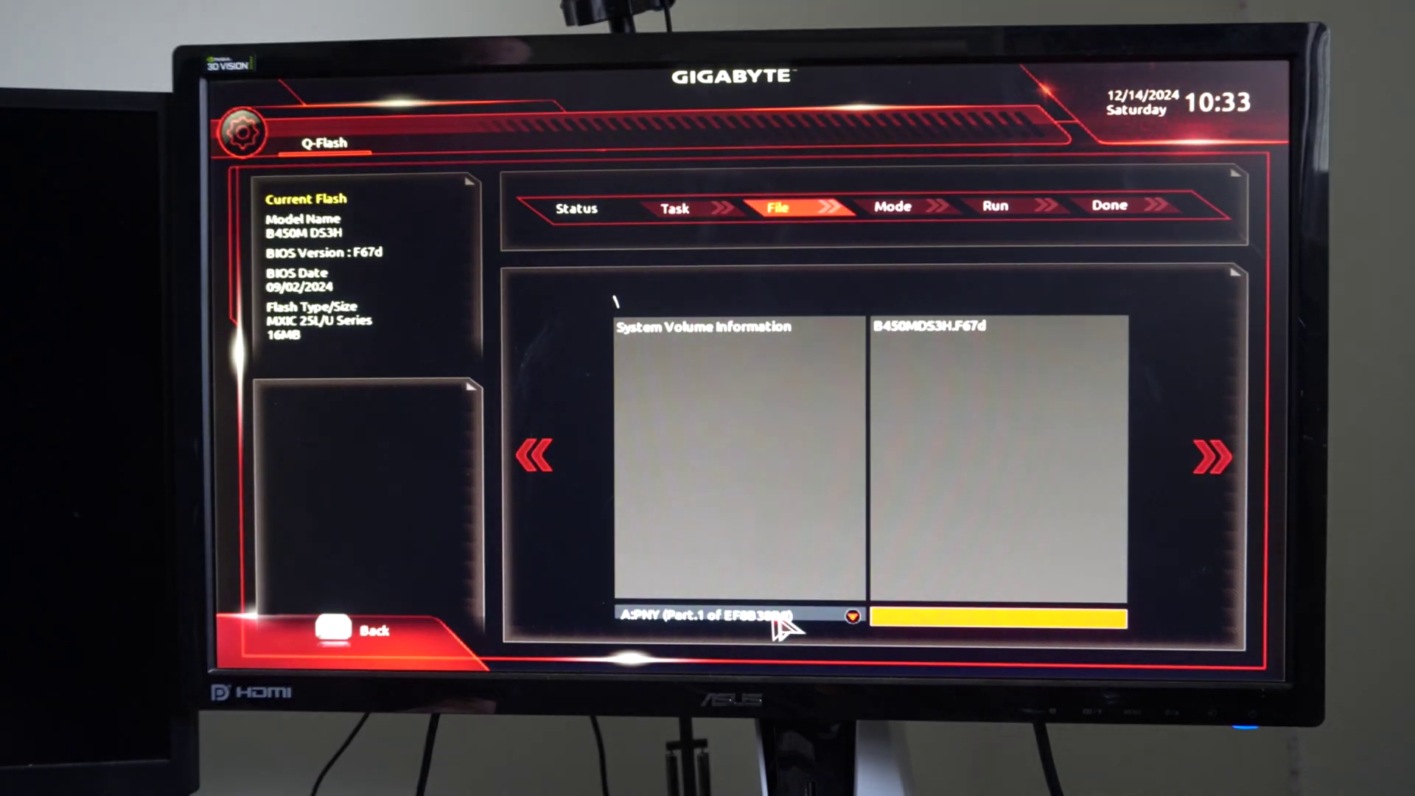
Step: Select B450MDS3H.F67d from drive A:PNY as the BIOS update file
left_click(839, 615)
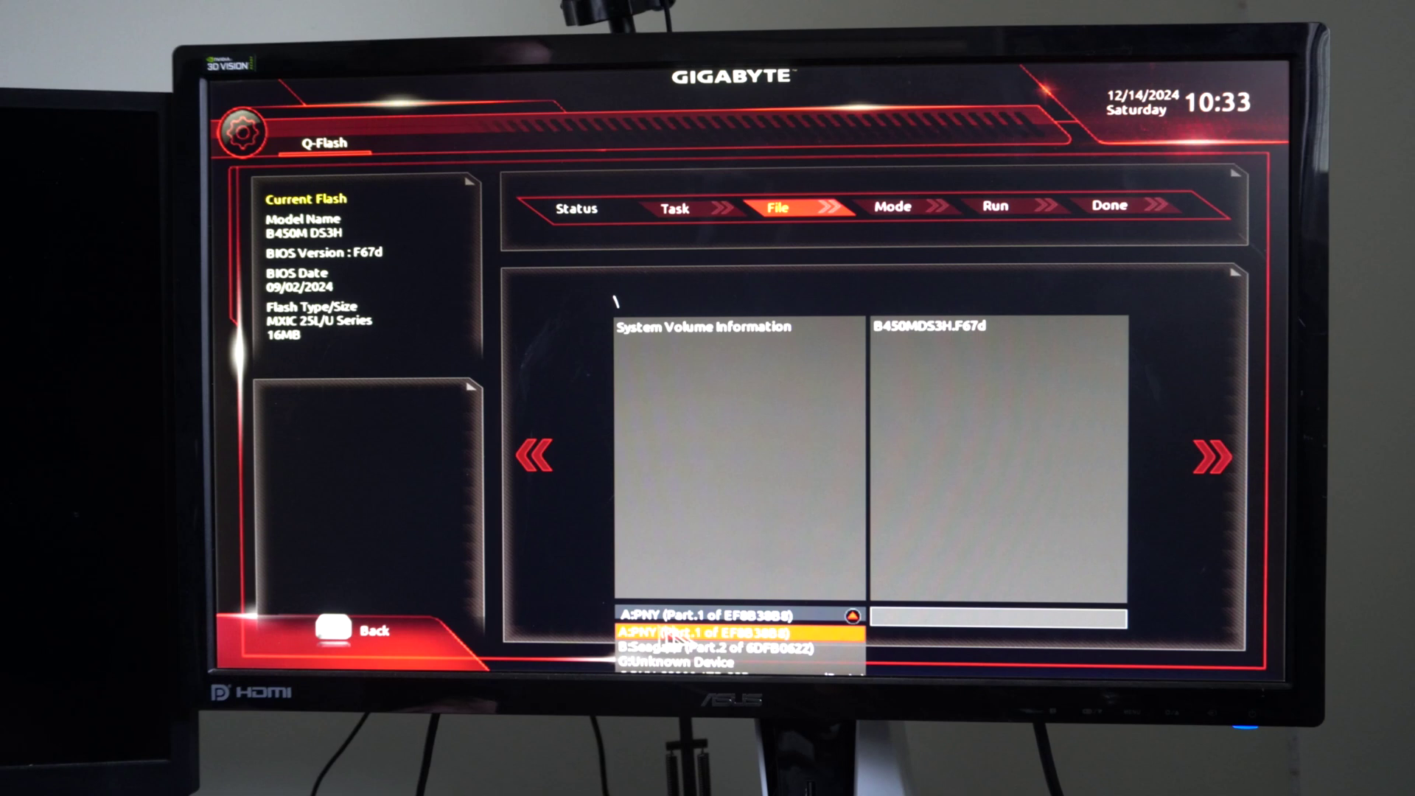
left_click(719, 630)
left_click(897, 333)
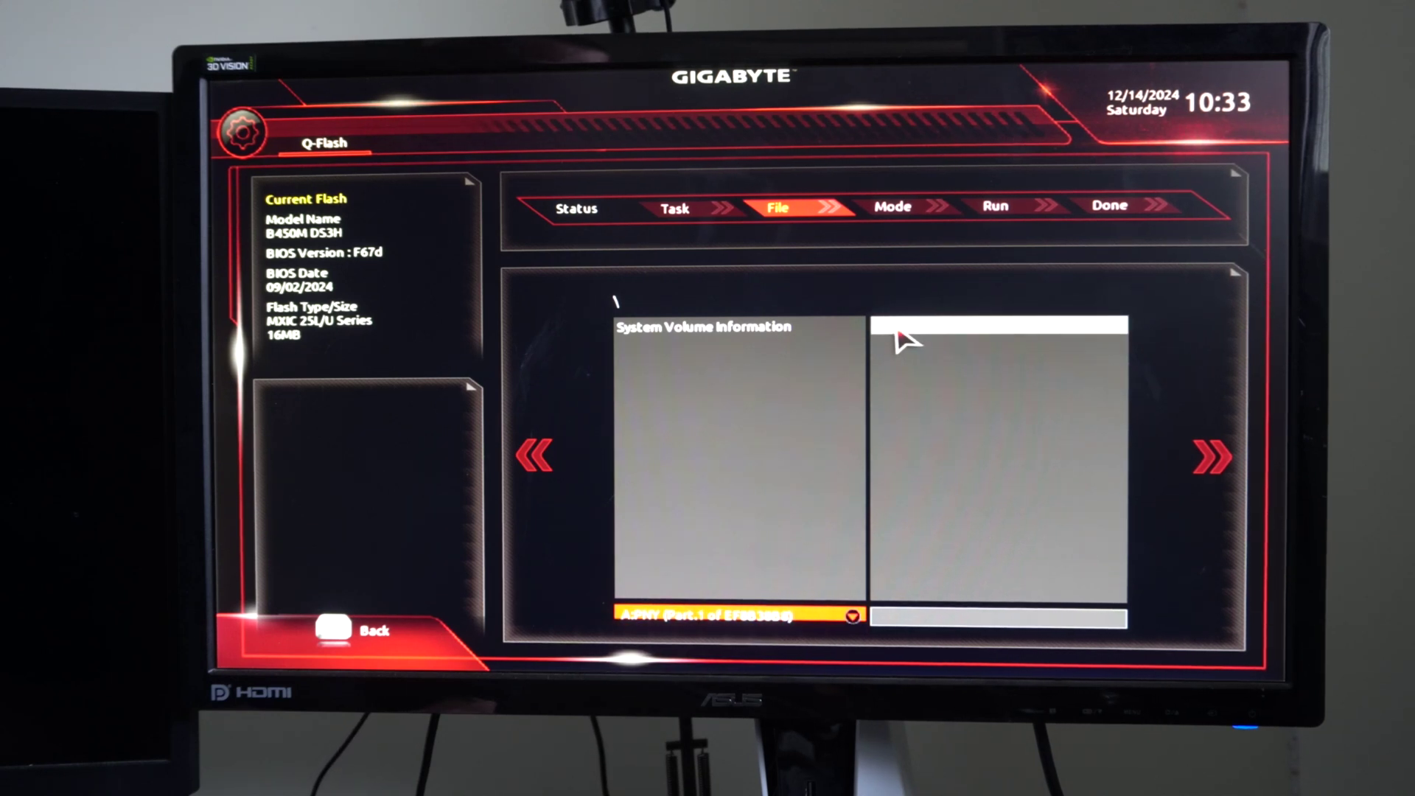
left_click(899, 328)
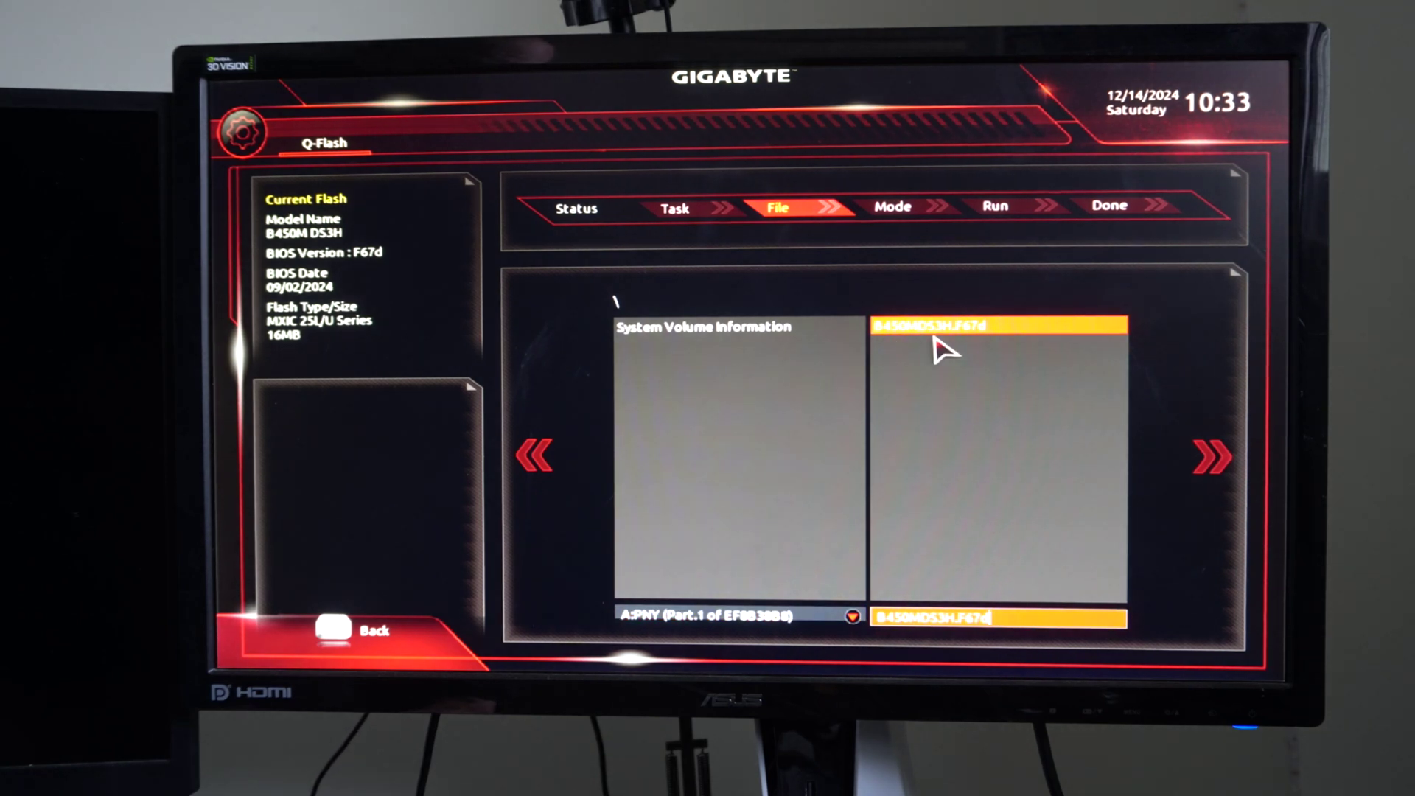
Step: Confirm B450MDS3H.F67d so Q-Flash begins verifying and flashing it
double_click(969, 335)
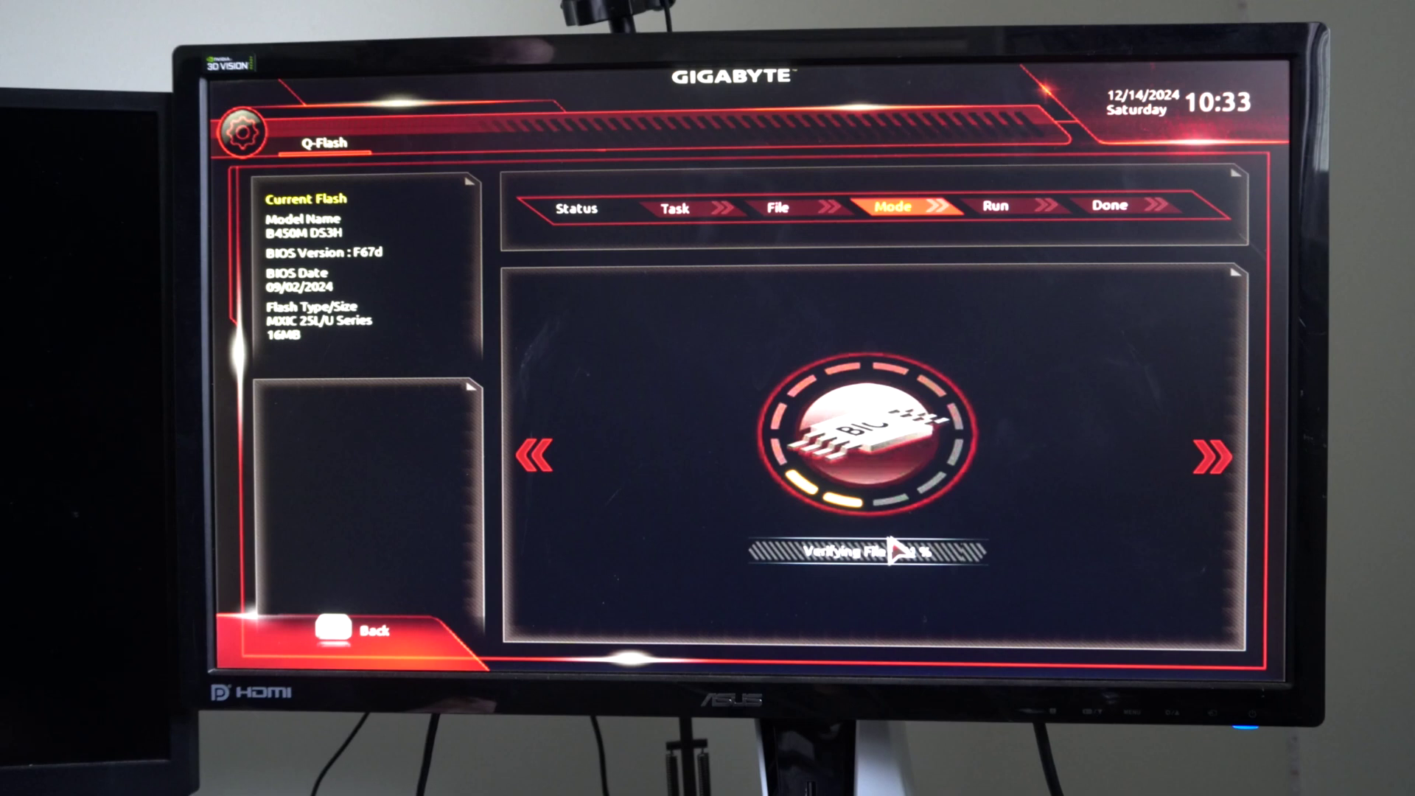